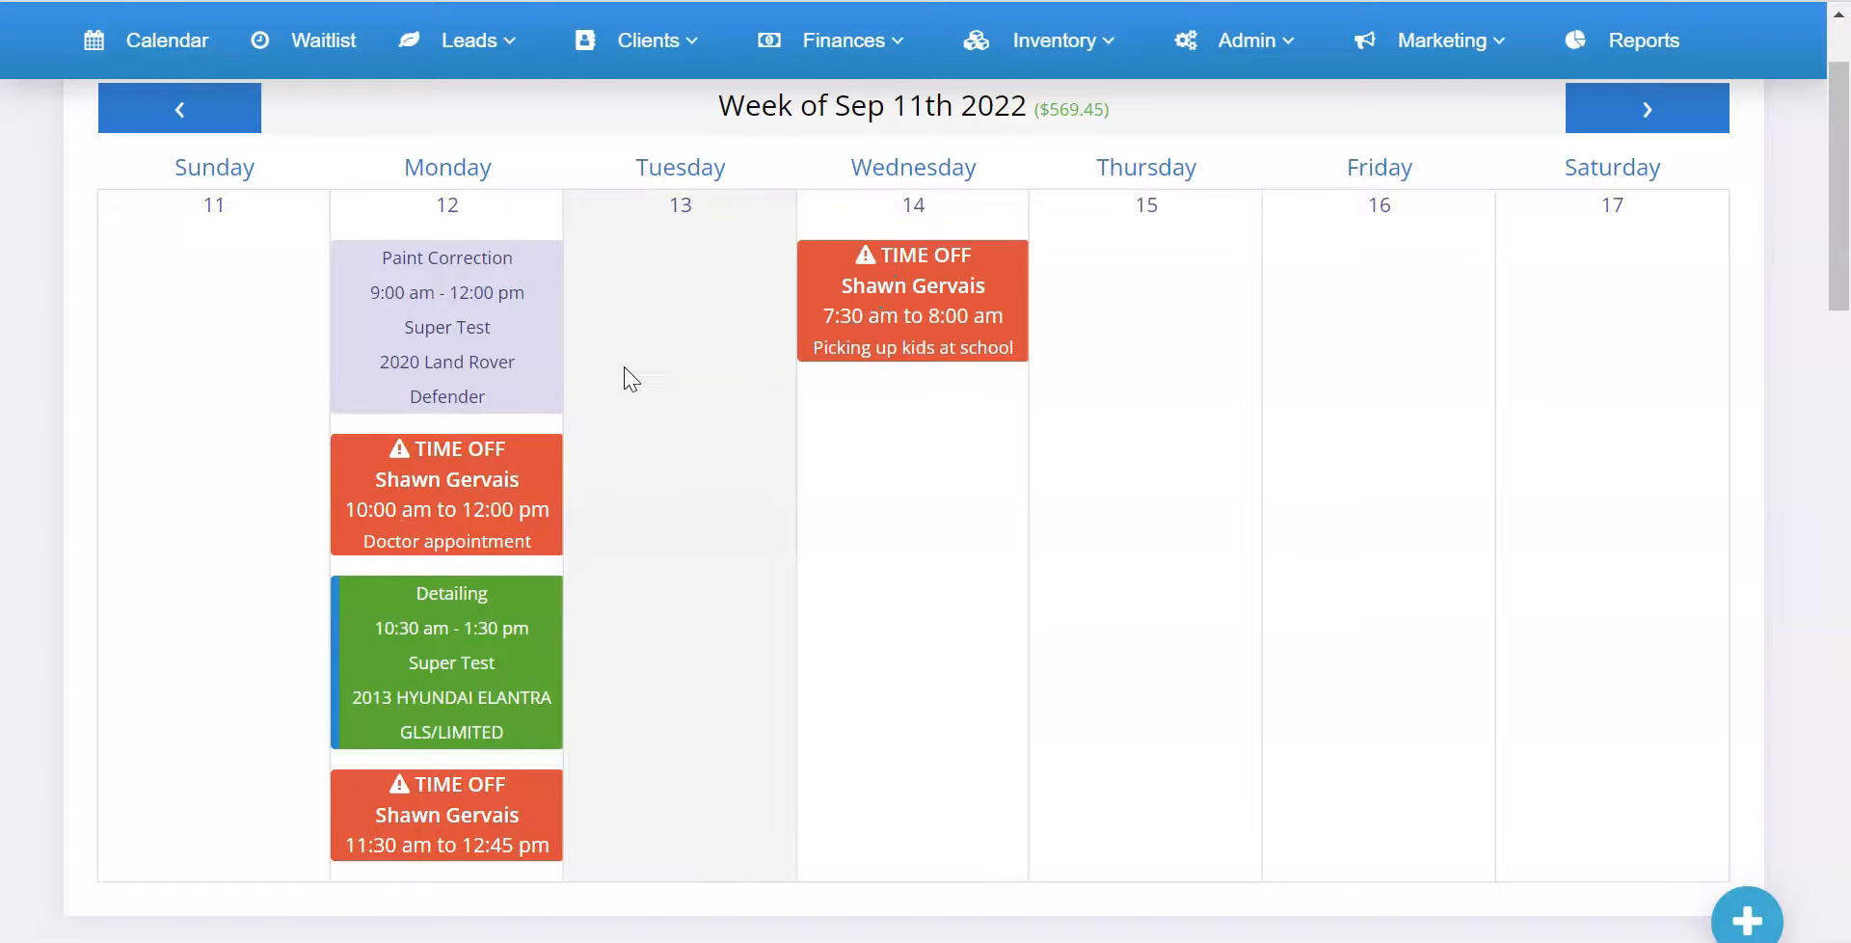
# Open the day details for September 12th 2022 from the monthly calendar and examine its time-off entries
pyautogui.scroll(3, 626, 376)
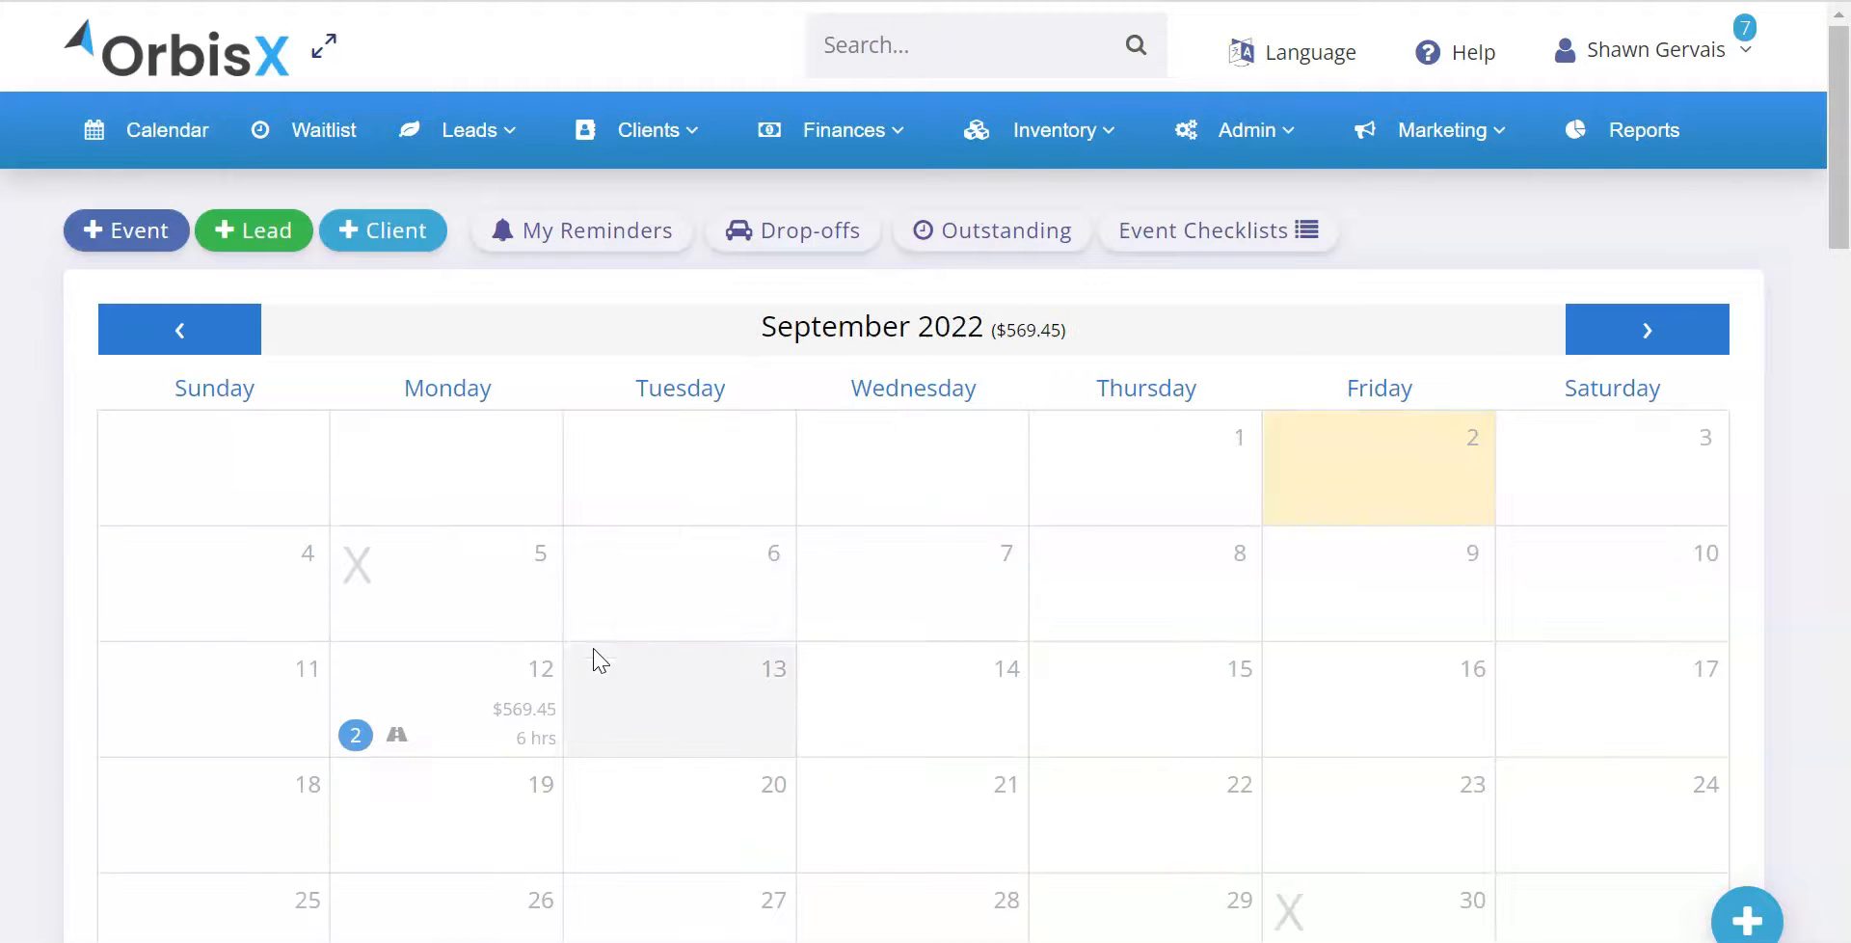
pyautogui.click(495, 707)
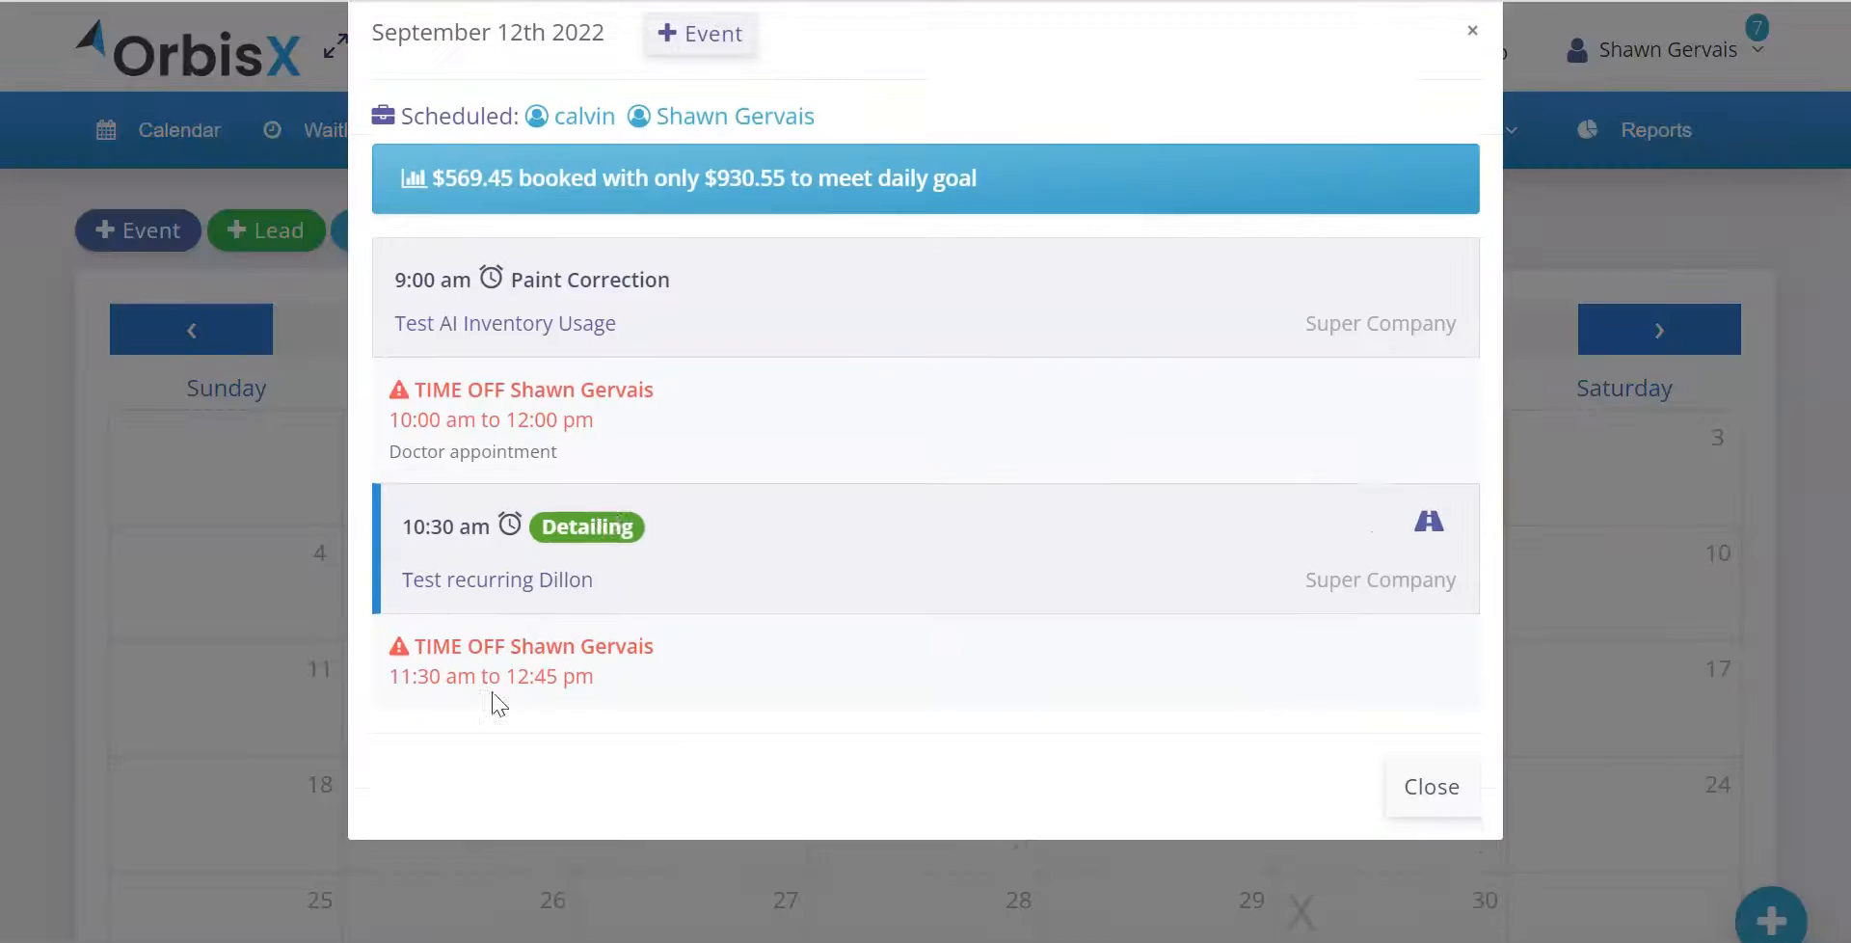
pyautogui.tripleClick(615, 443)
pyautogui.moveTo(409, 696); pyautogui.dragTo(665, 748)
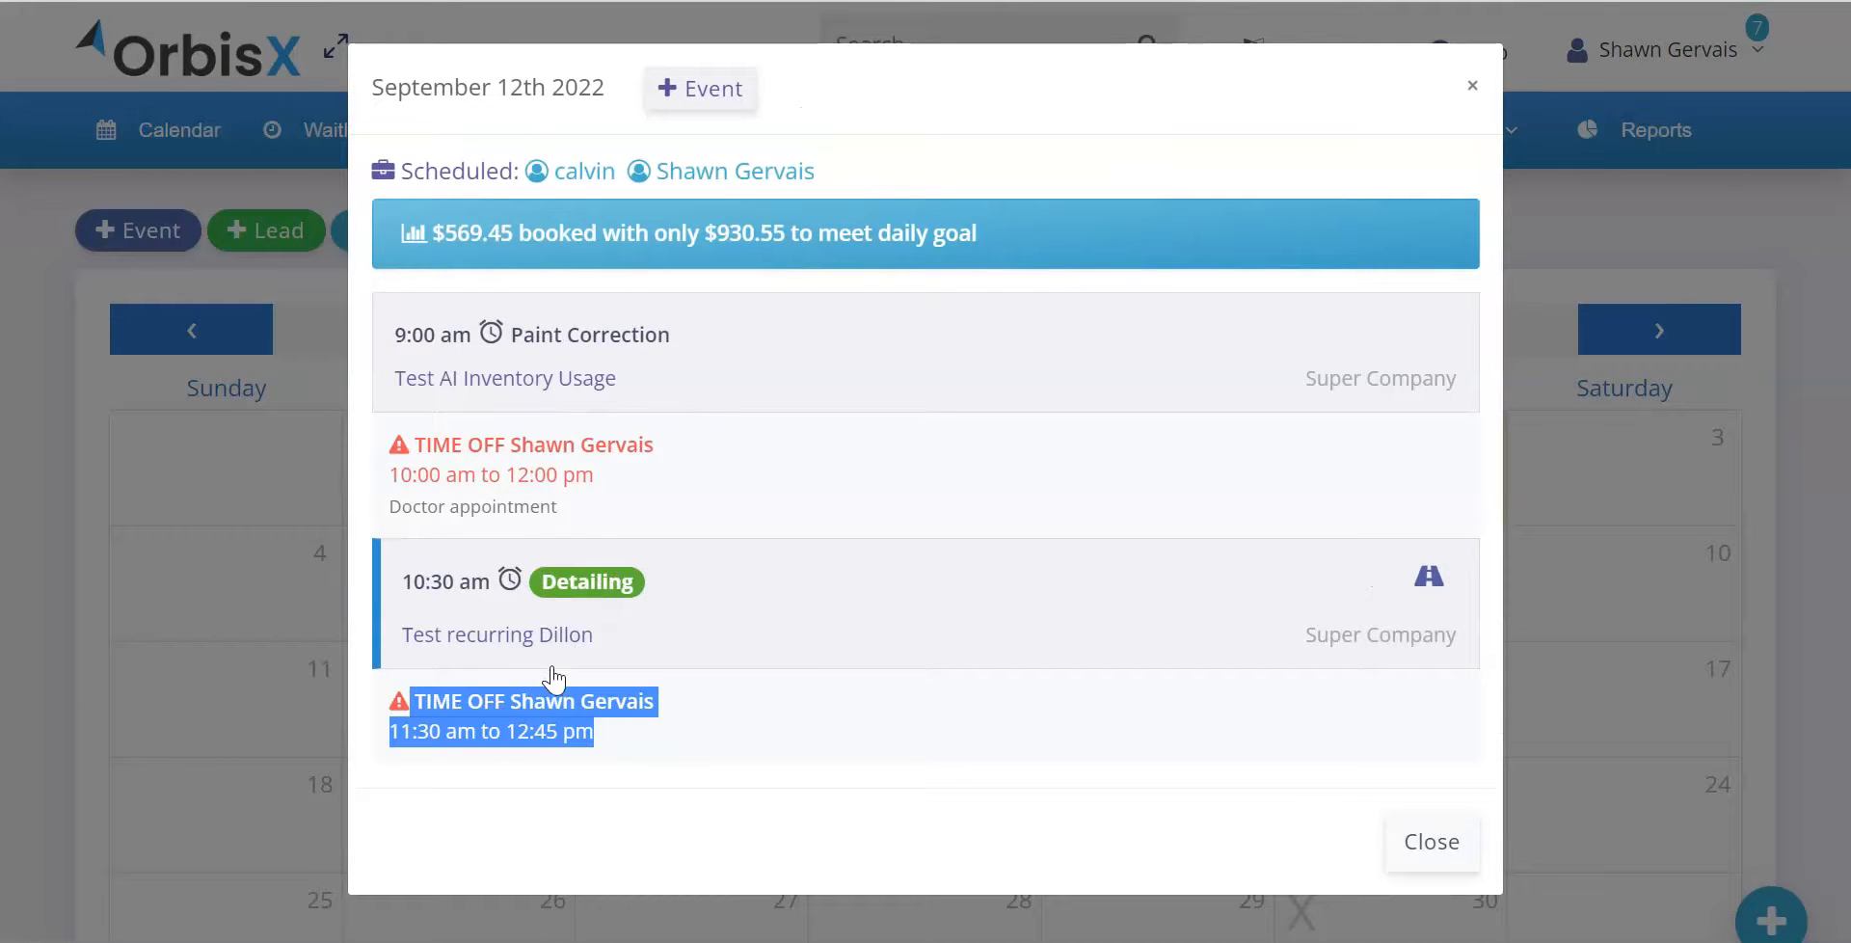
pyautogui.moveTo(452, 444); pyautogui.dragTo(617, 474)
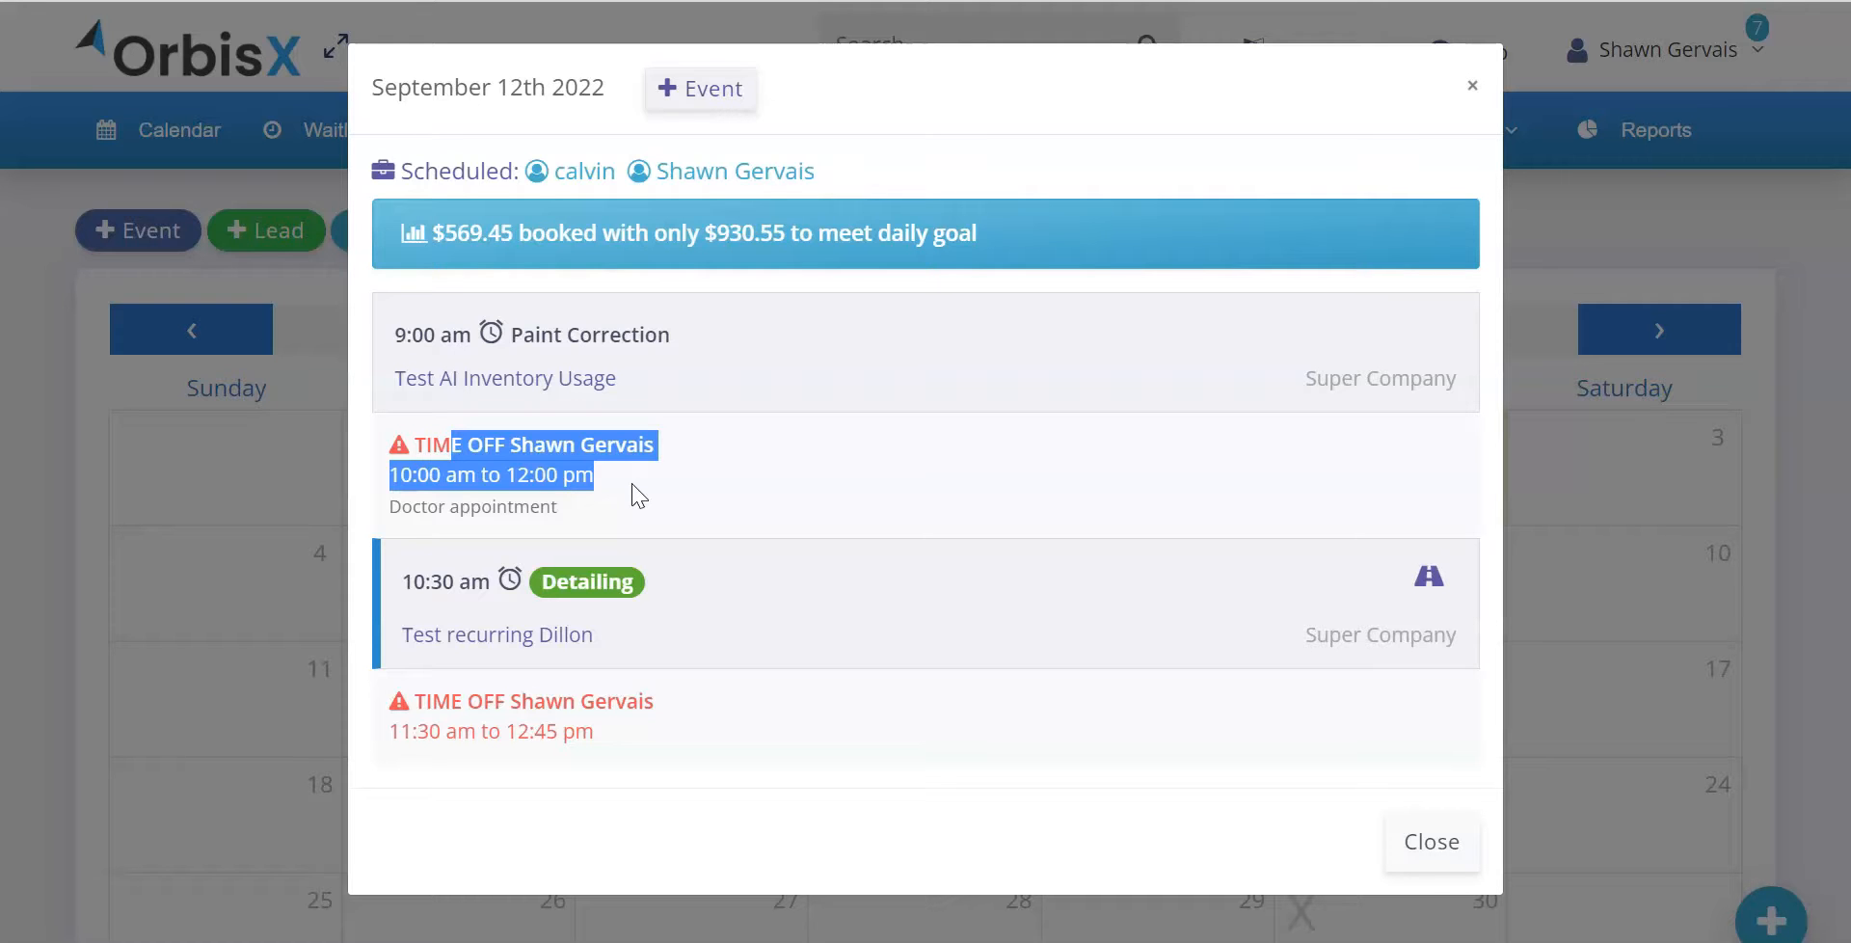
# Check the Paint Correction event's details and the note on the day's first time-off entry, and close the day details
pyautogui.click(620, 376)
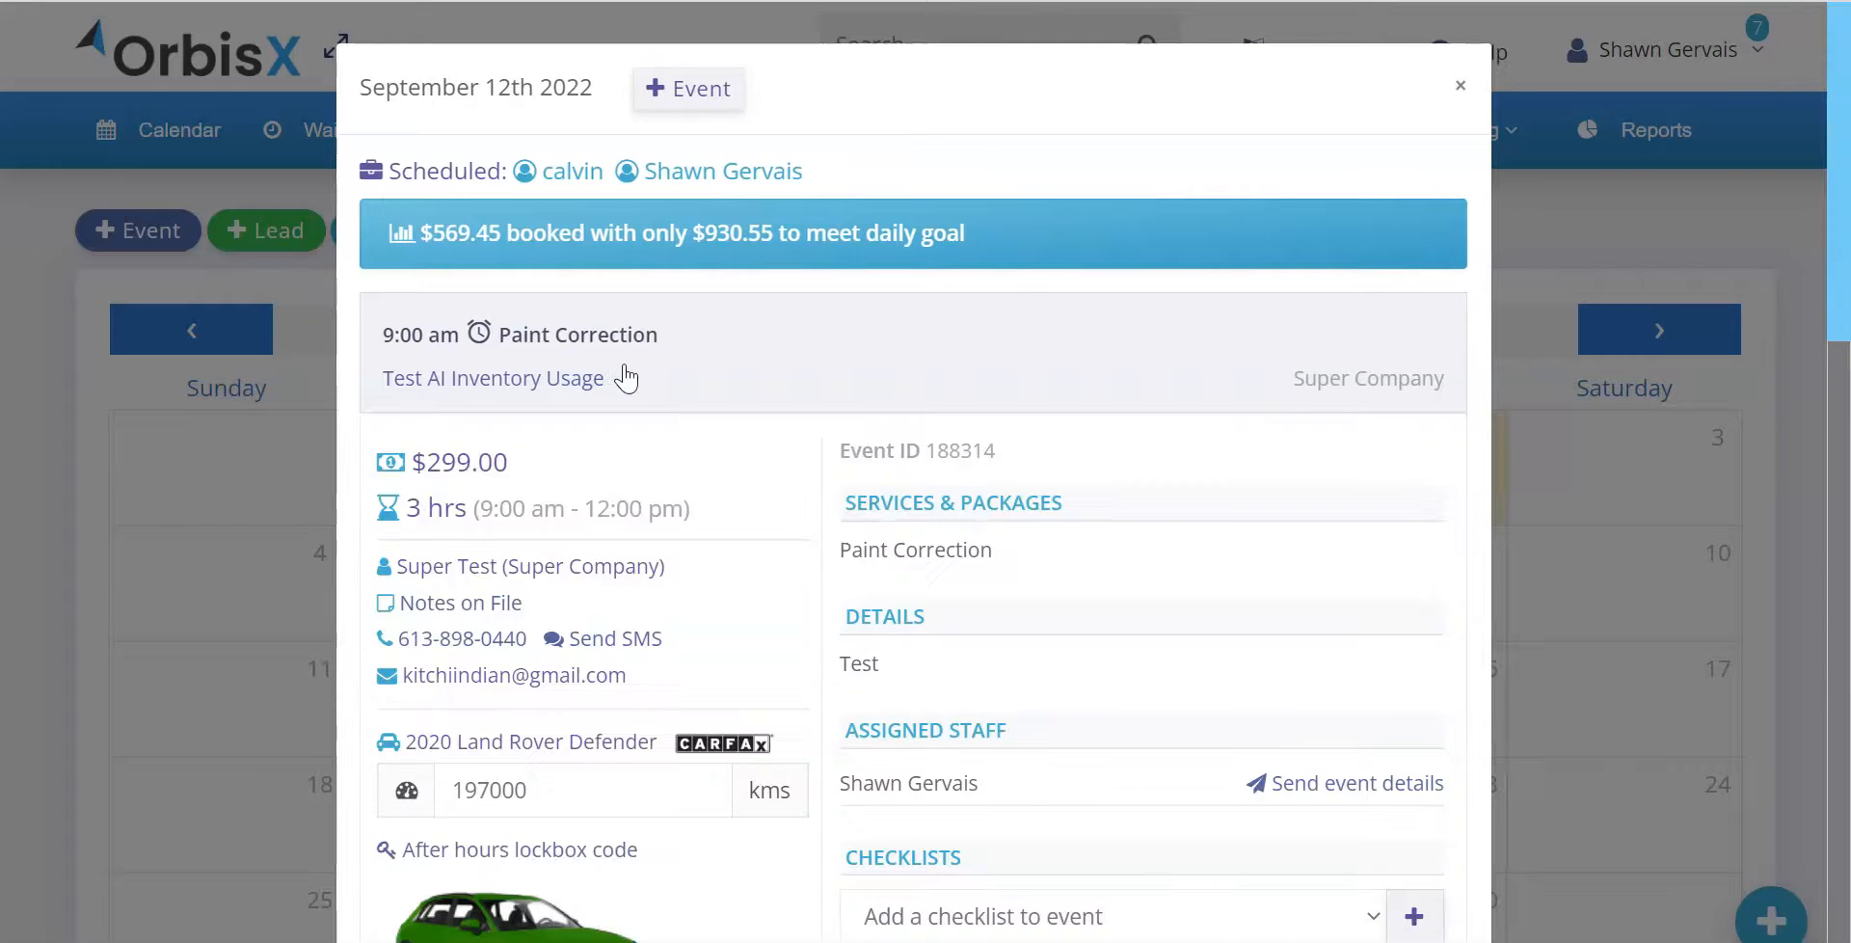
pyautogui.click(547, 480)
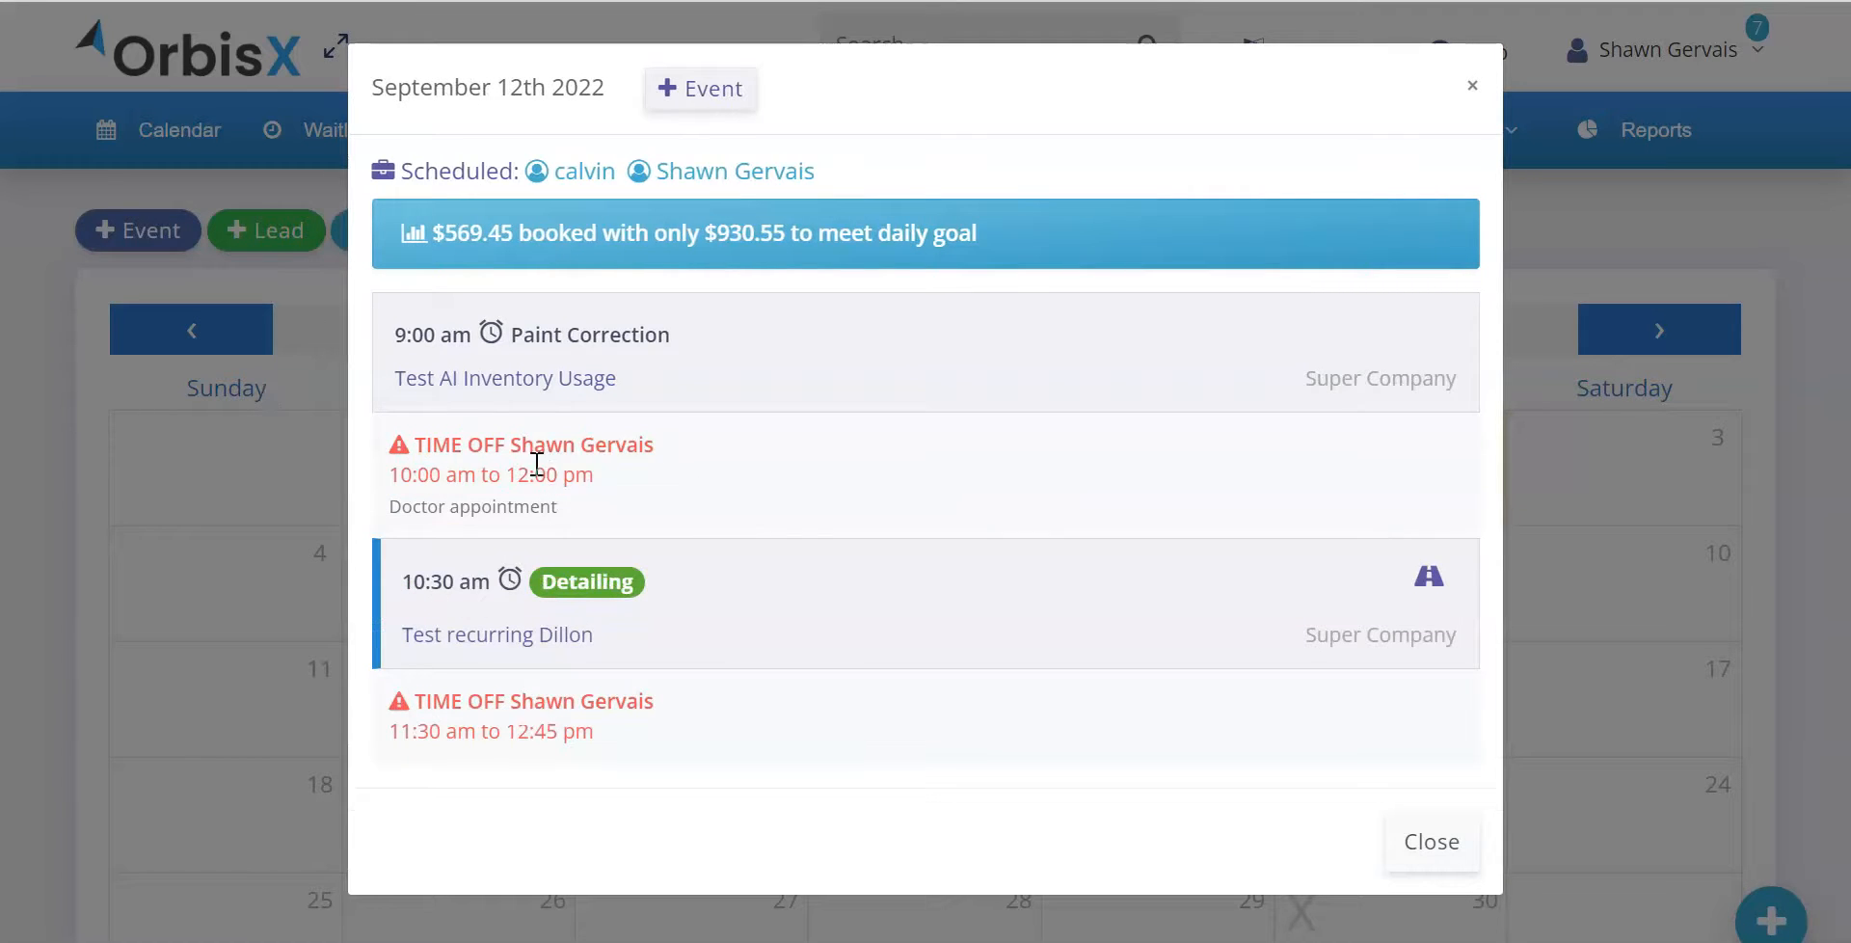
pyautogui.moveTo(710, 497); pyautogui.dragTo(395, 504)
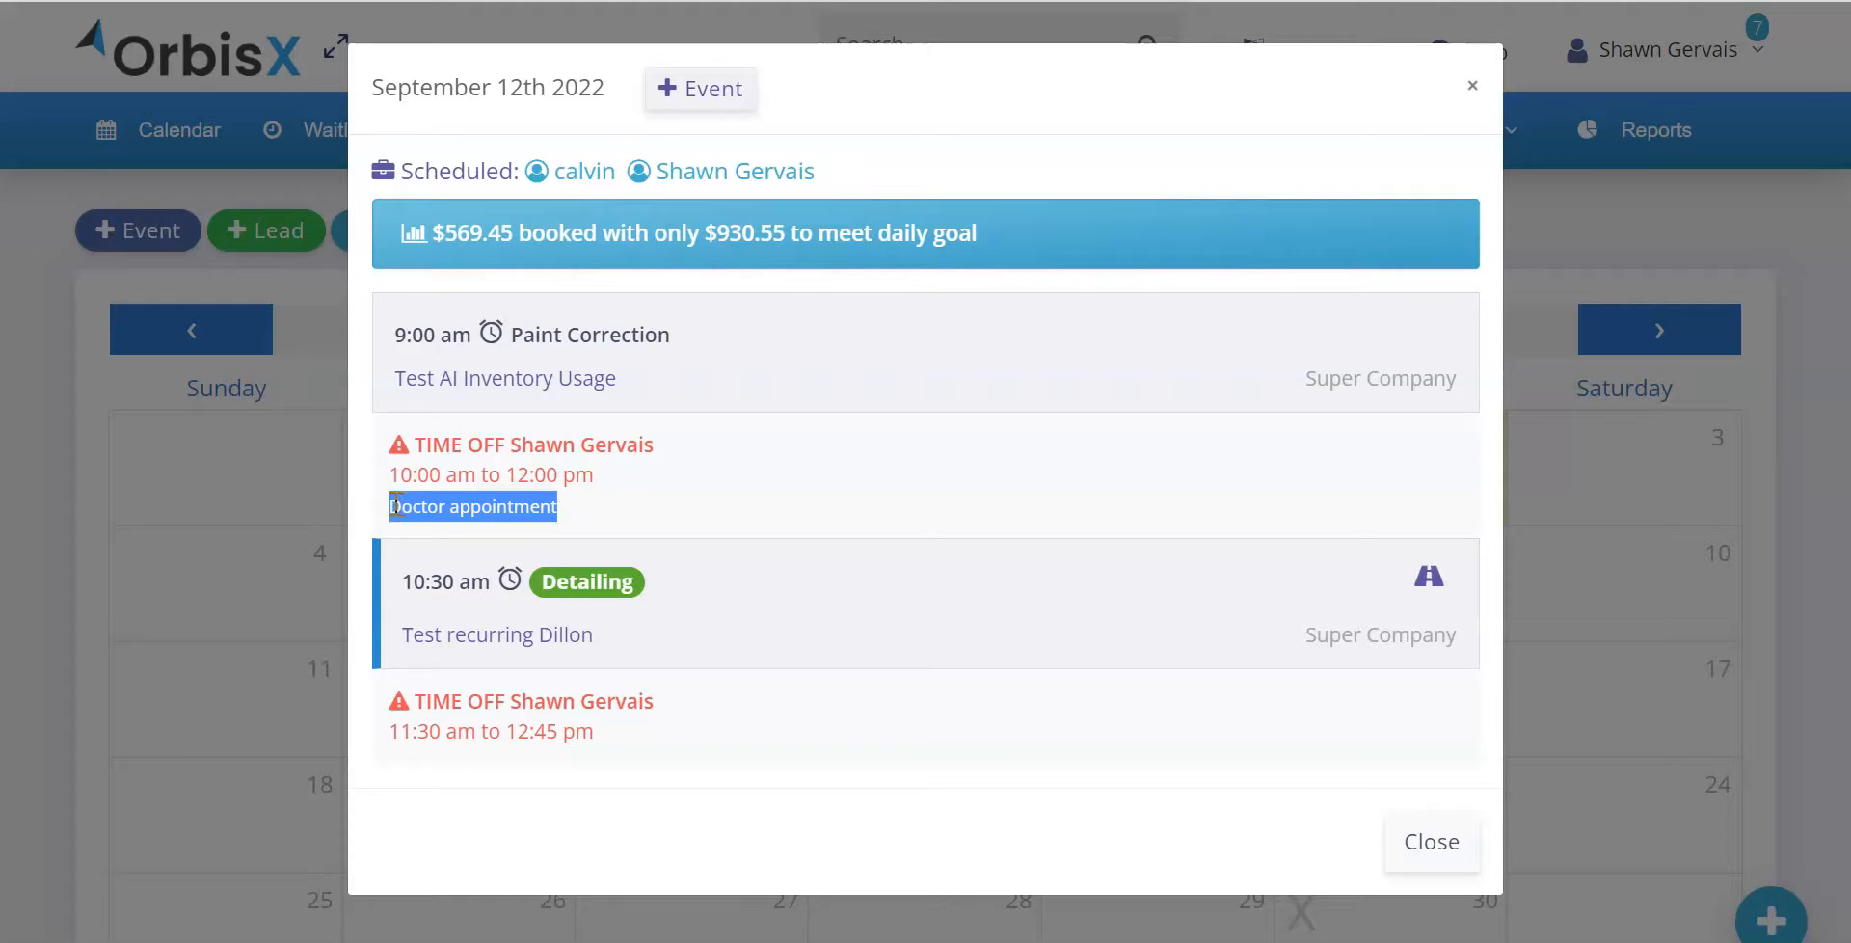
pyautogui.click(513, 480)
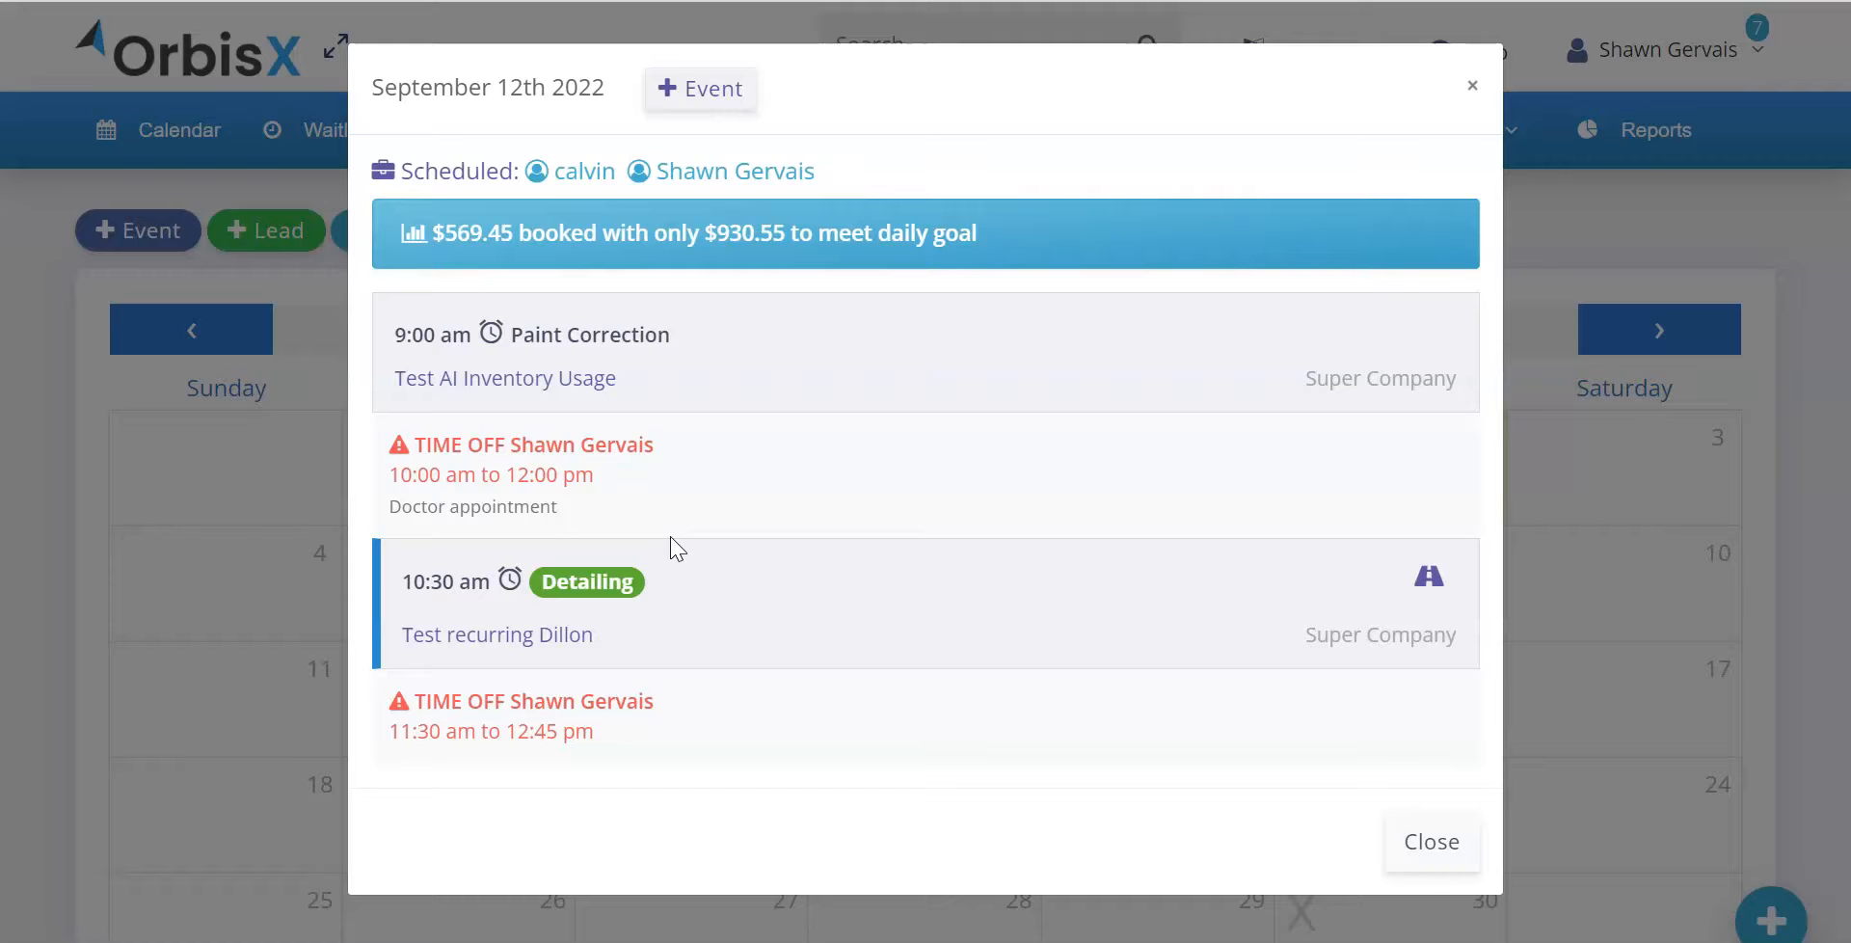
pyautogui.click(250, 560)
# Open the account owner's schedule from the Staff Schedules list and examine the September 2022 working hours
pyautogui.scroll(-7, 607, 359)
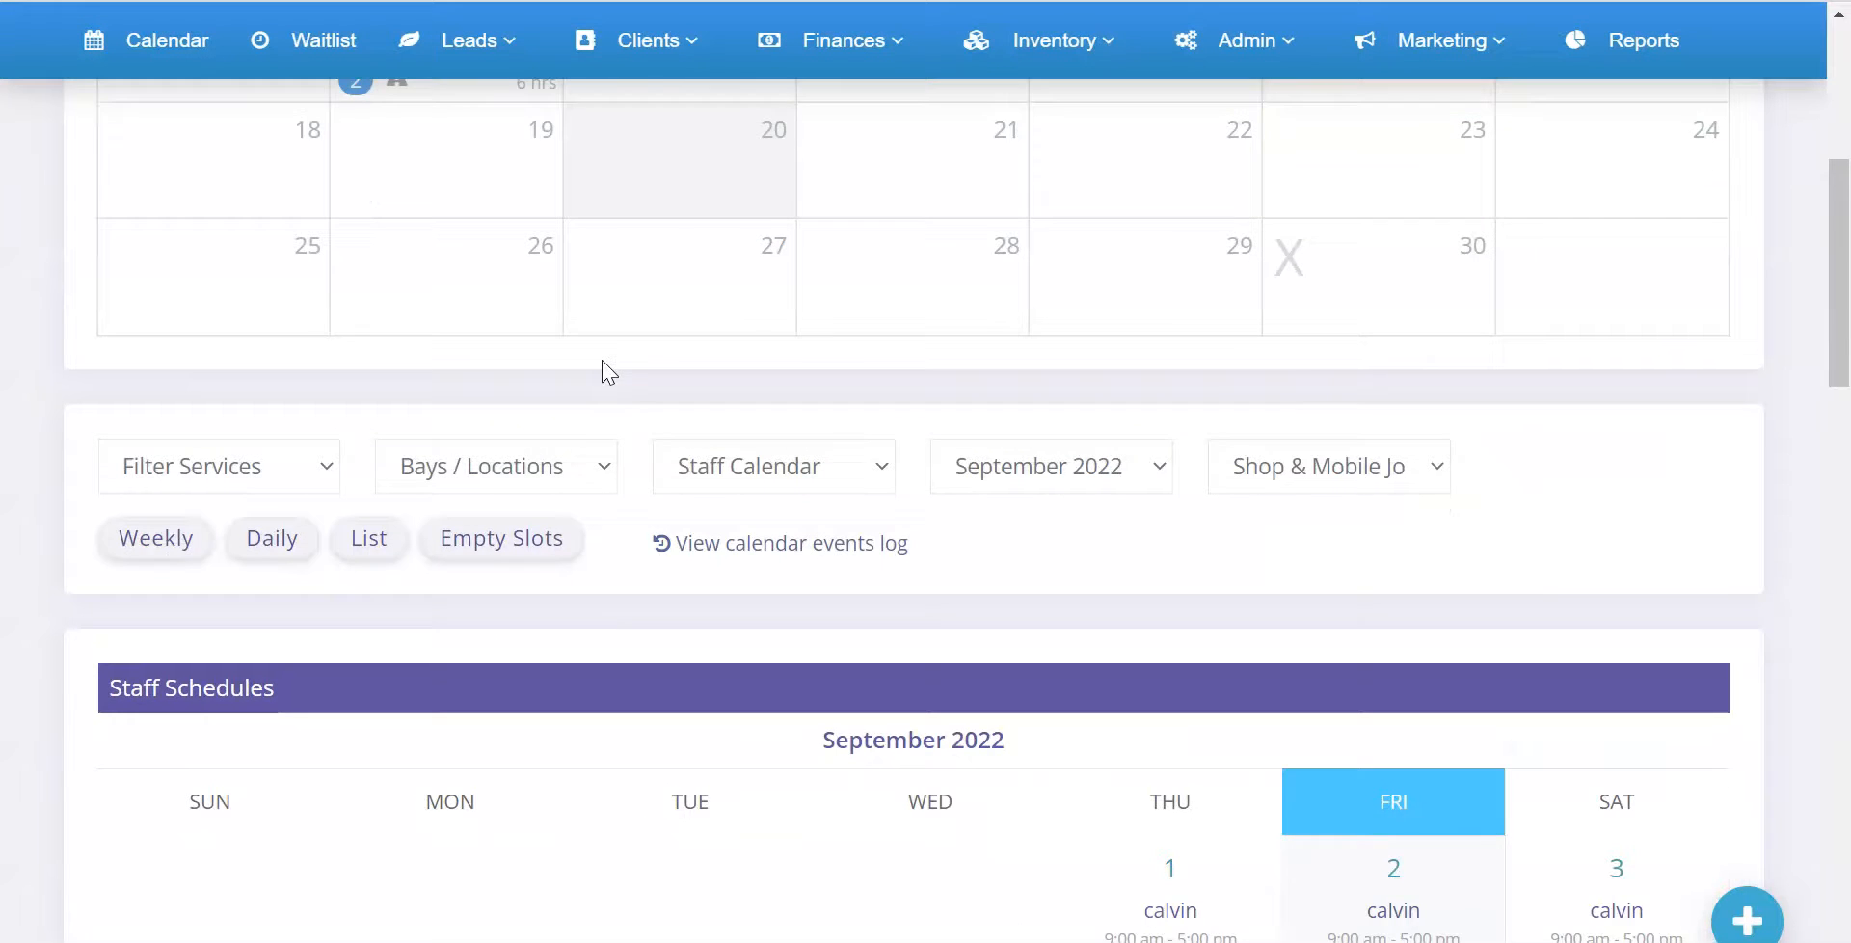
pyautogui.scroll(-6, 607, 371)
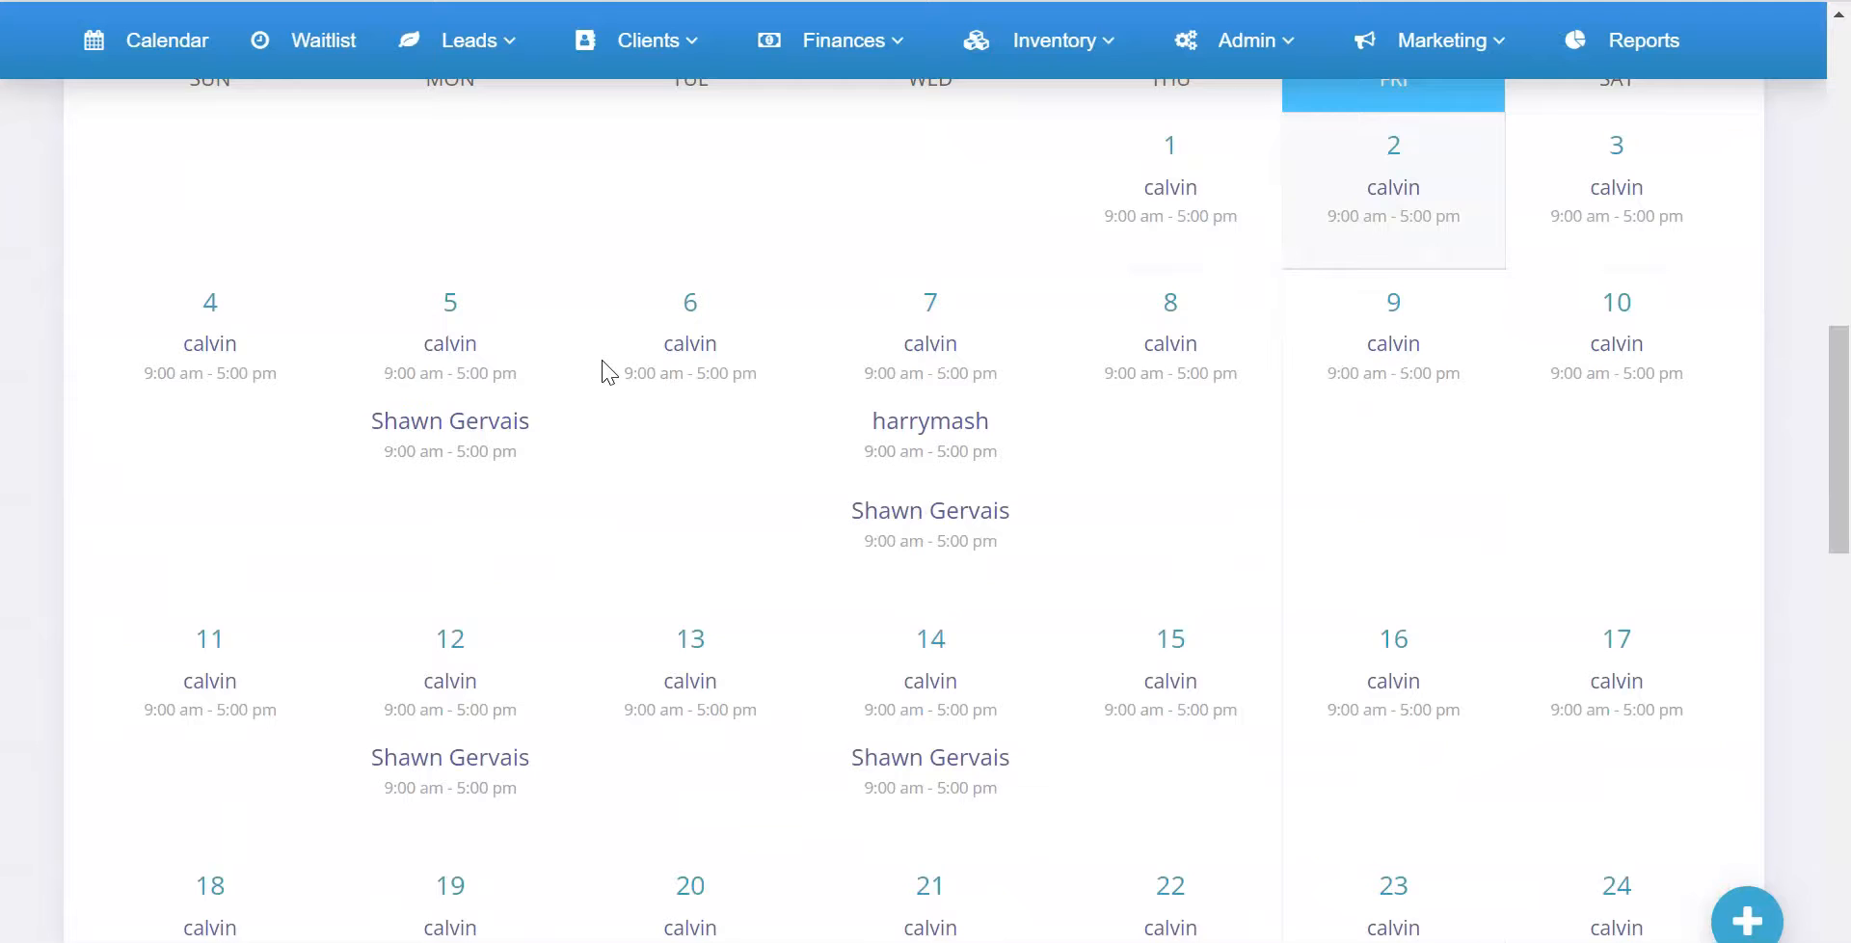
pyautogui.scroll(-10, 607, 371)
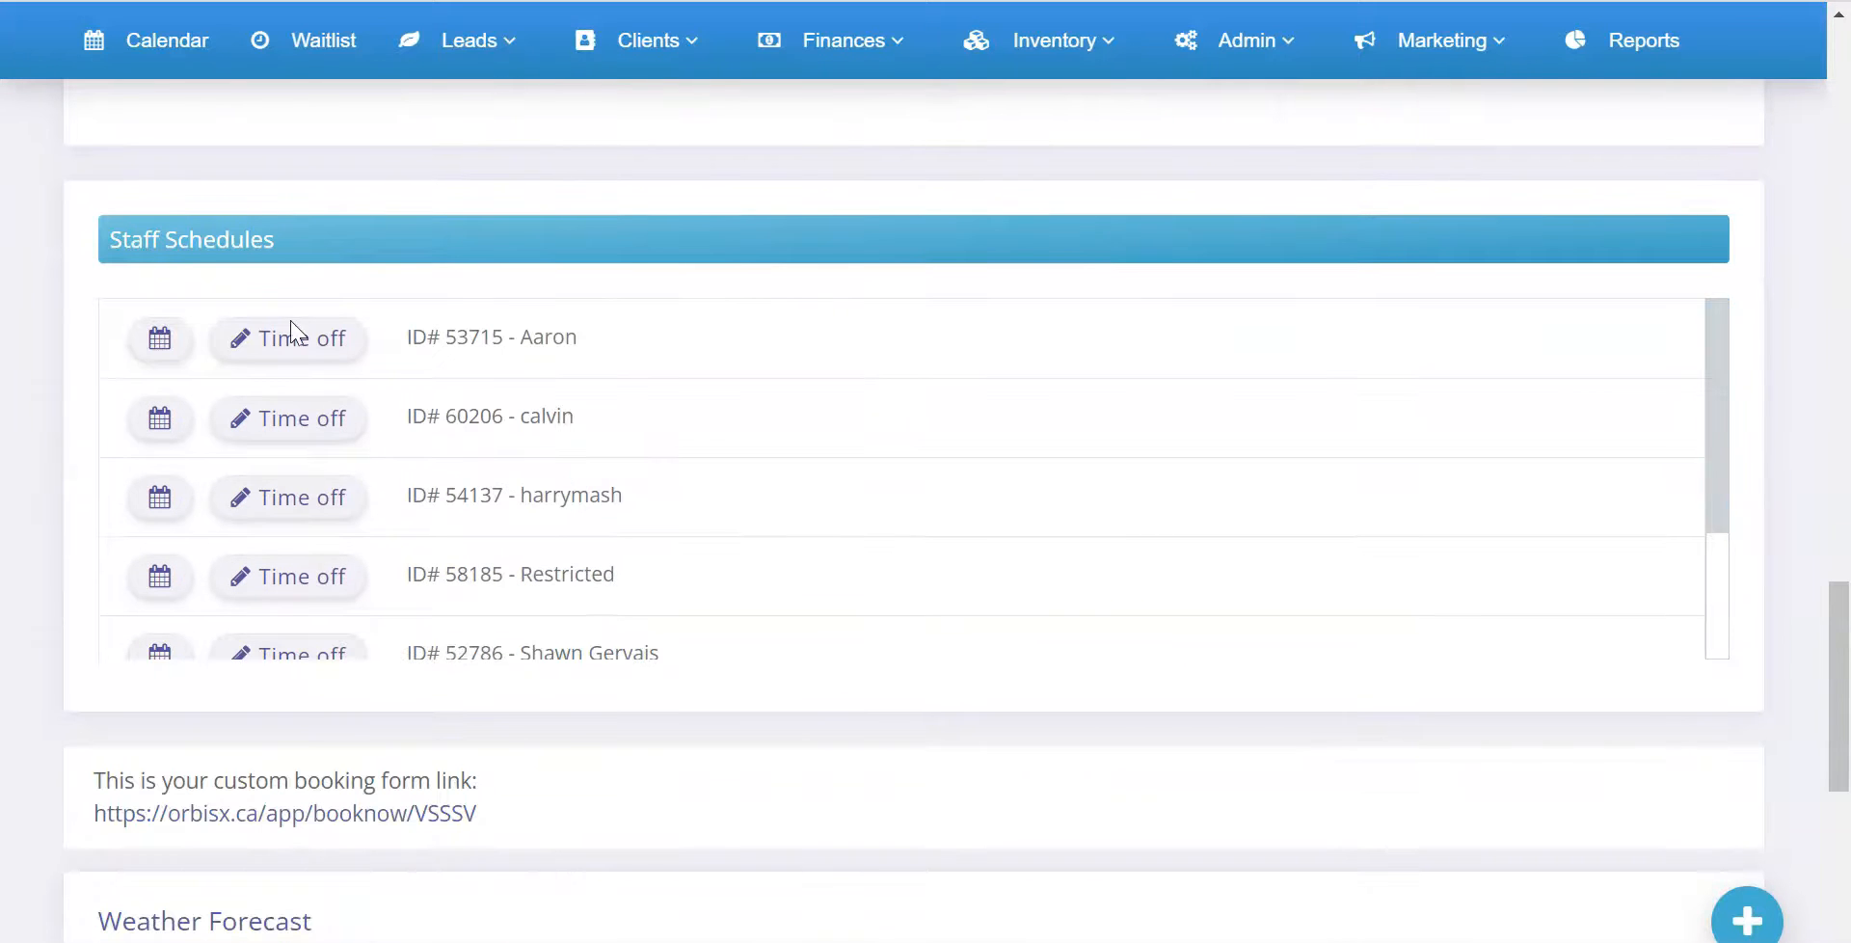
pyautogui.moveTo(132, 241); pyautogui.dragTo(289, 242)
pyautogui.click(289, 241)
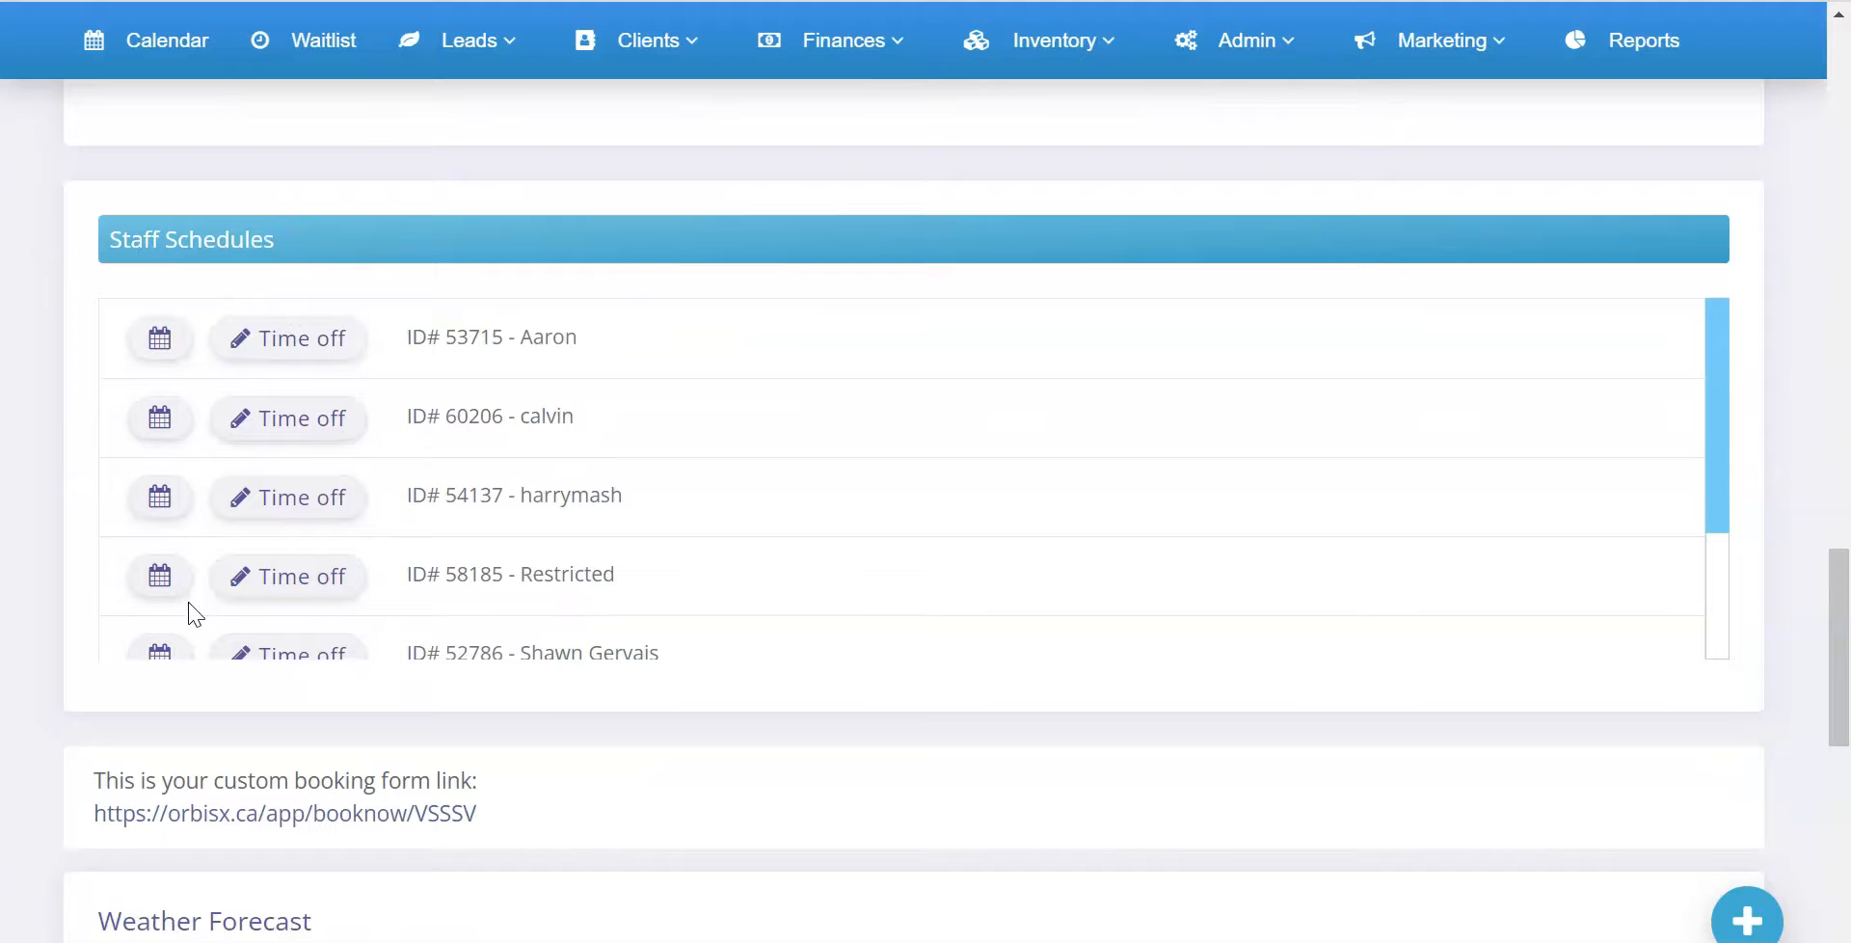
pyautogui.scroll(-2, 214, 574)
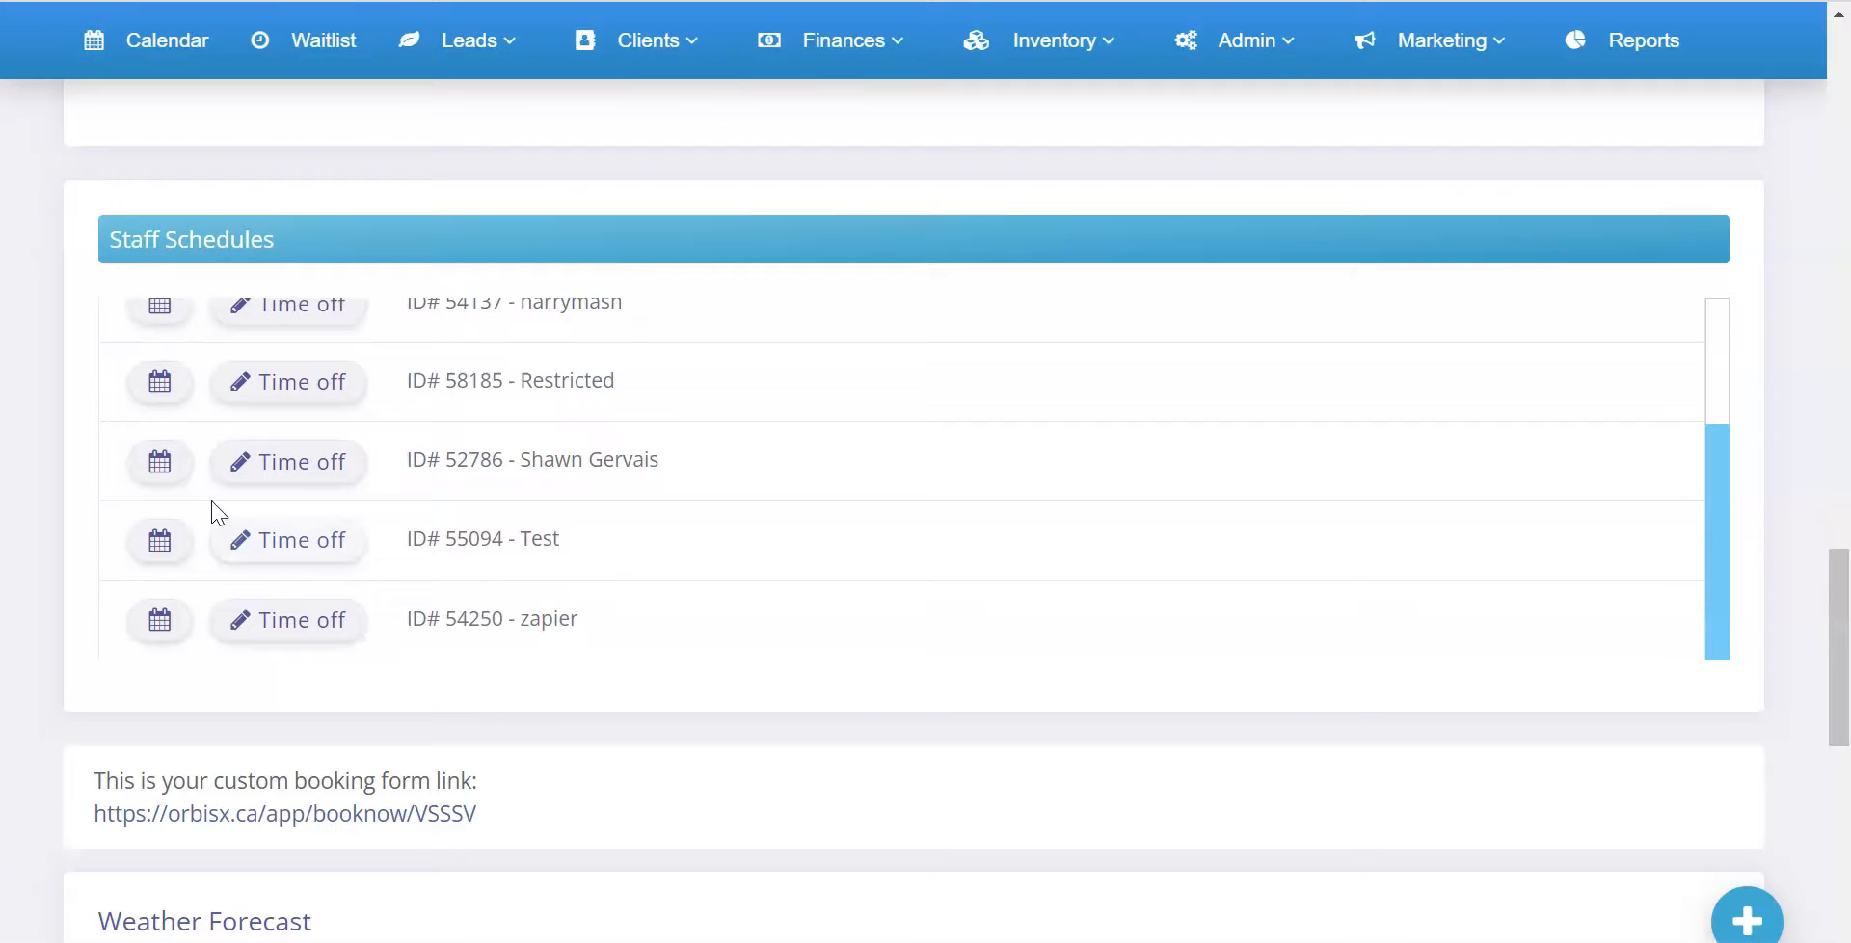
pyautogui.click(162, 466)
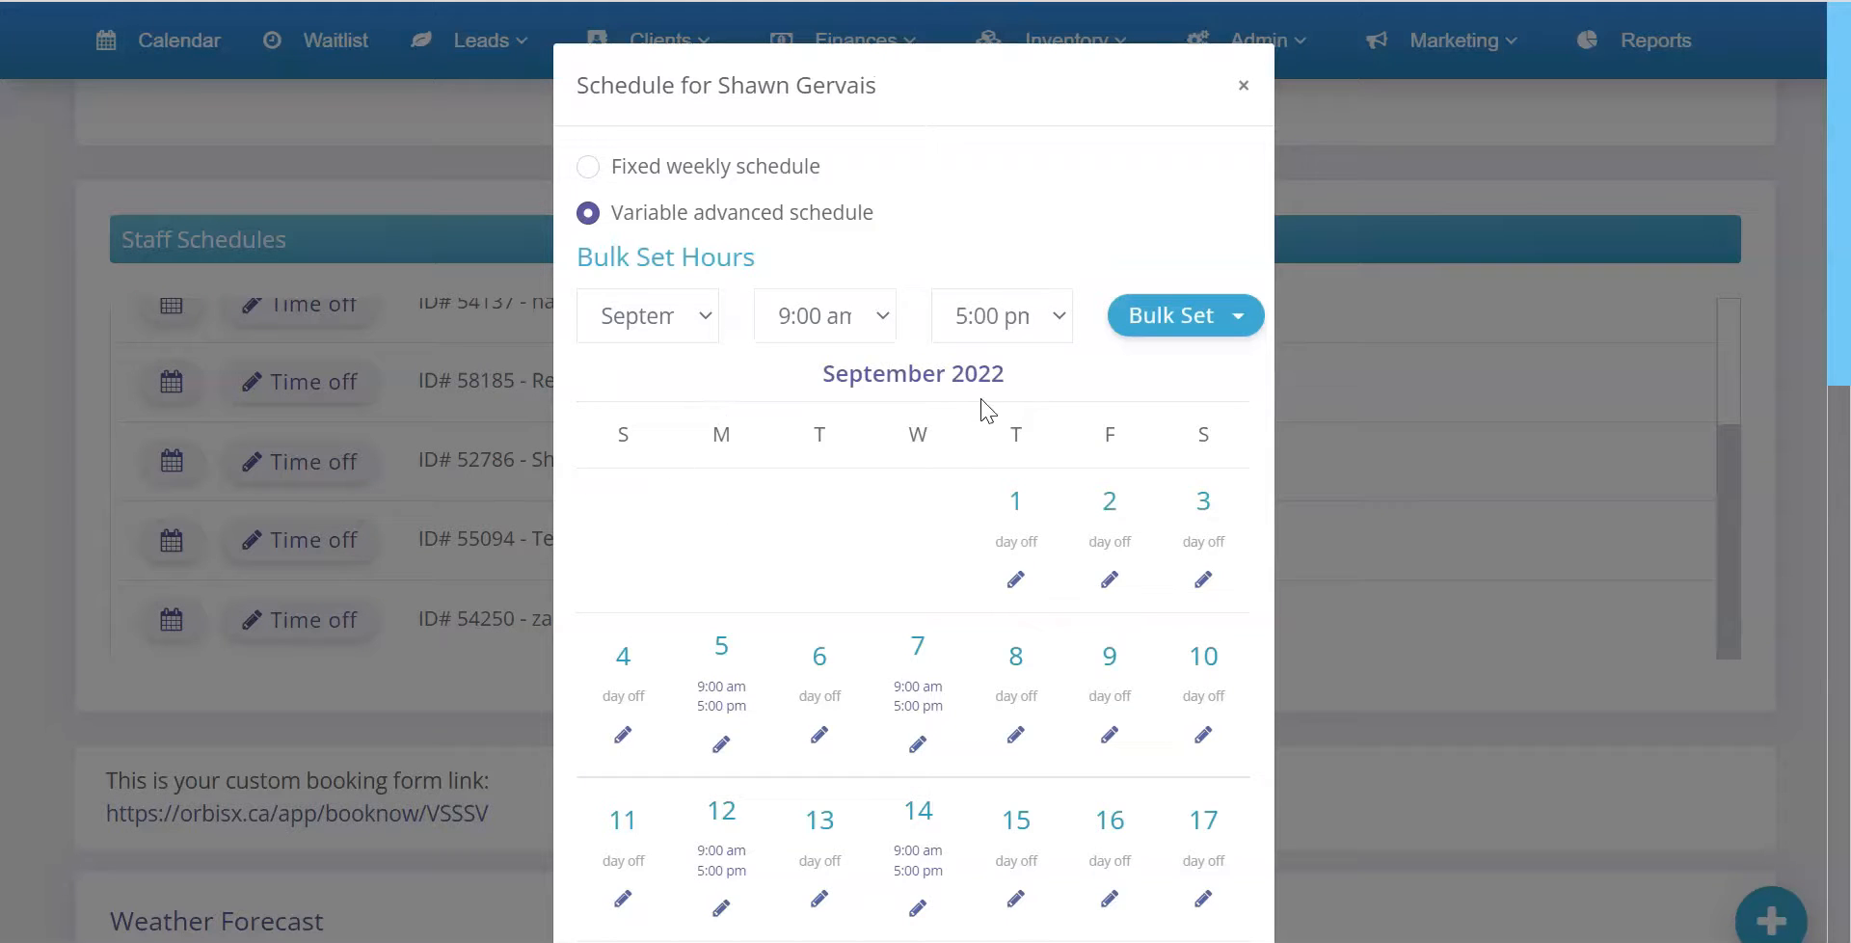
pyautogui.scroll(-4, 983, 473)
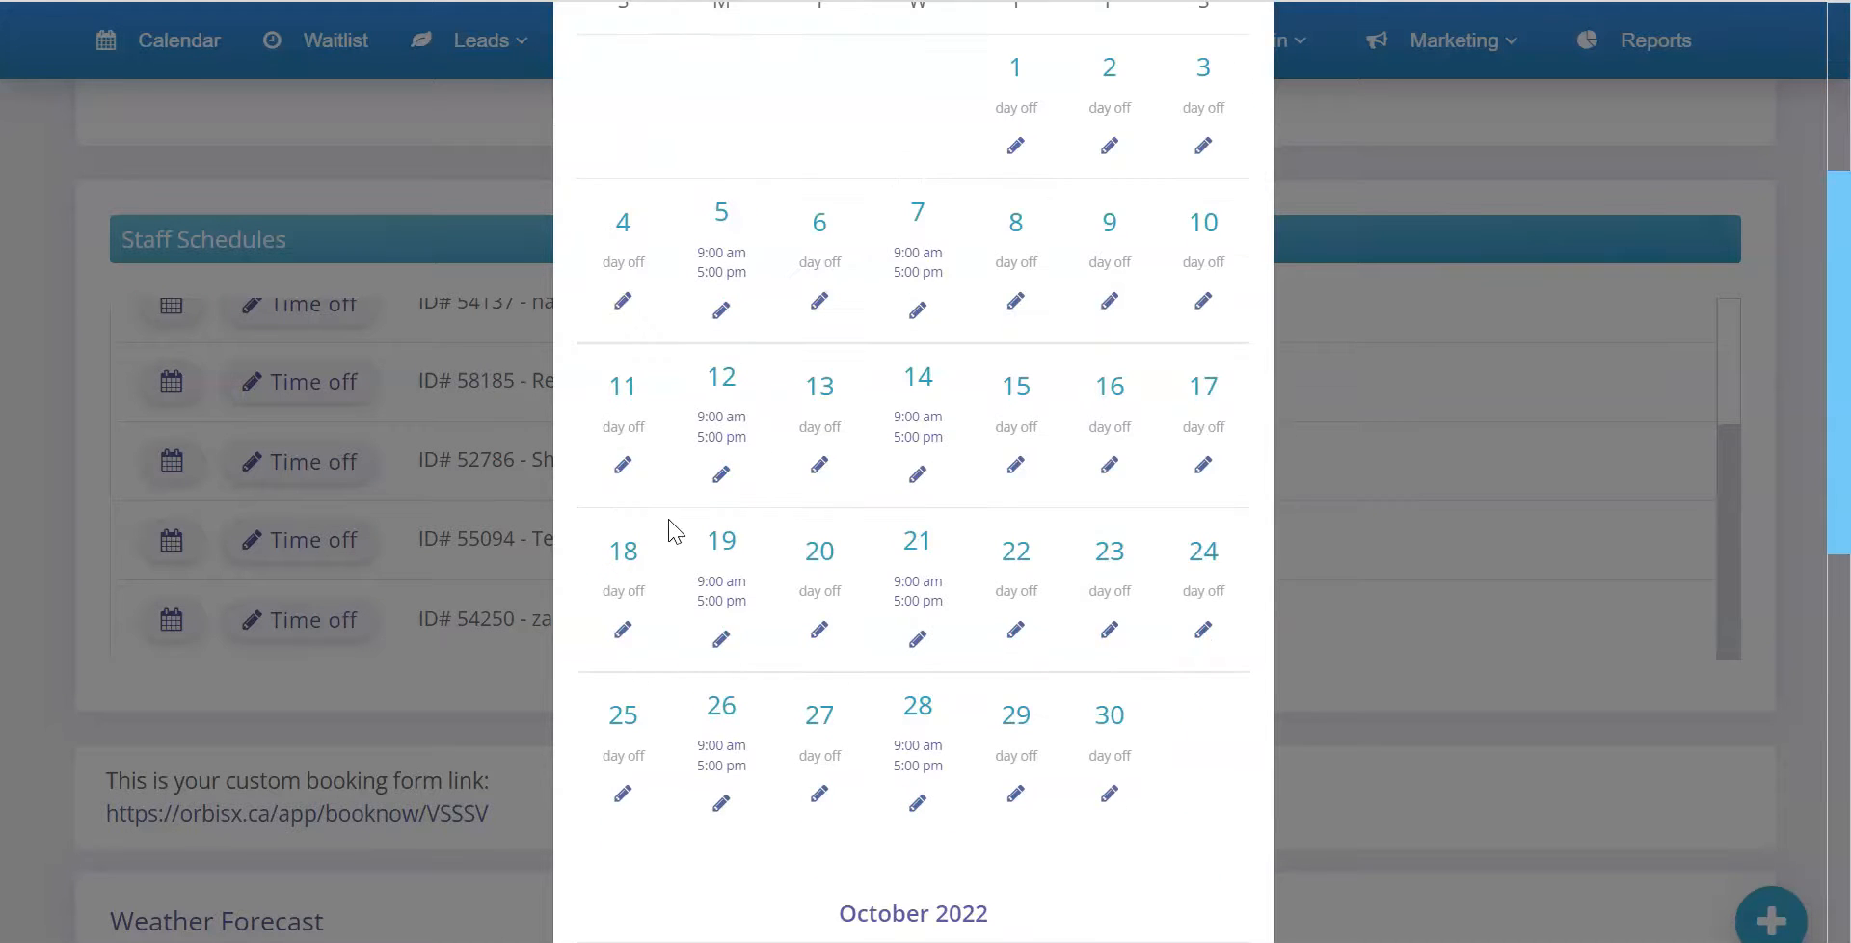
pyautogui.scroll(-6, 1142, 550)
pyautogui.scroll(5, 1146, 553)
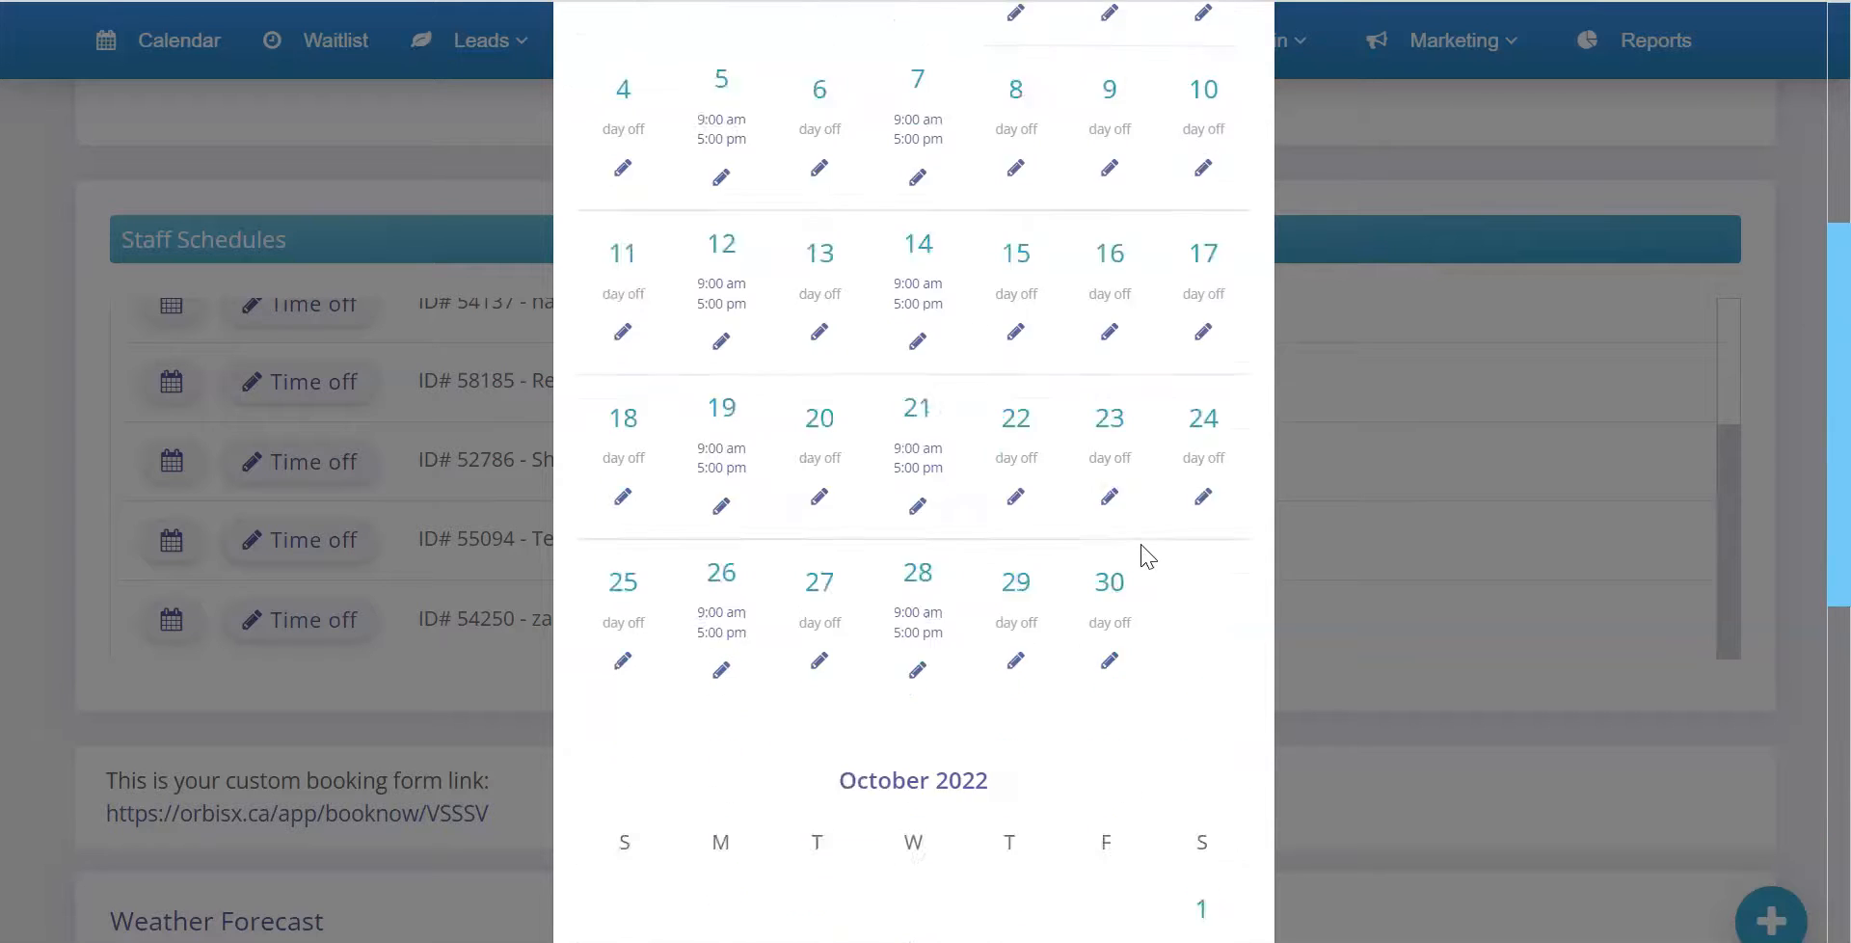
pyautogui.scroll(1, 1148, 556)
# Inspect the hours settings for September 12th 2022 and close the schedule without saving
pyautogui.click(721, 472)
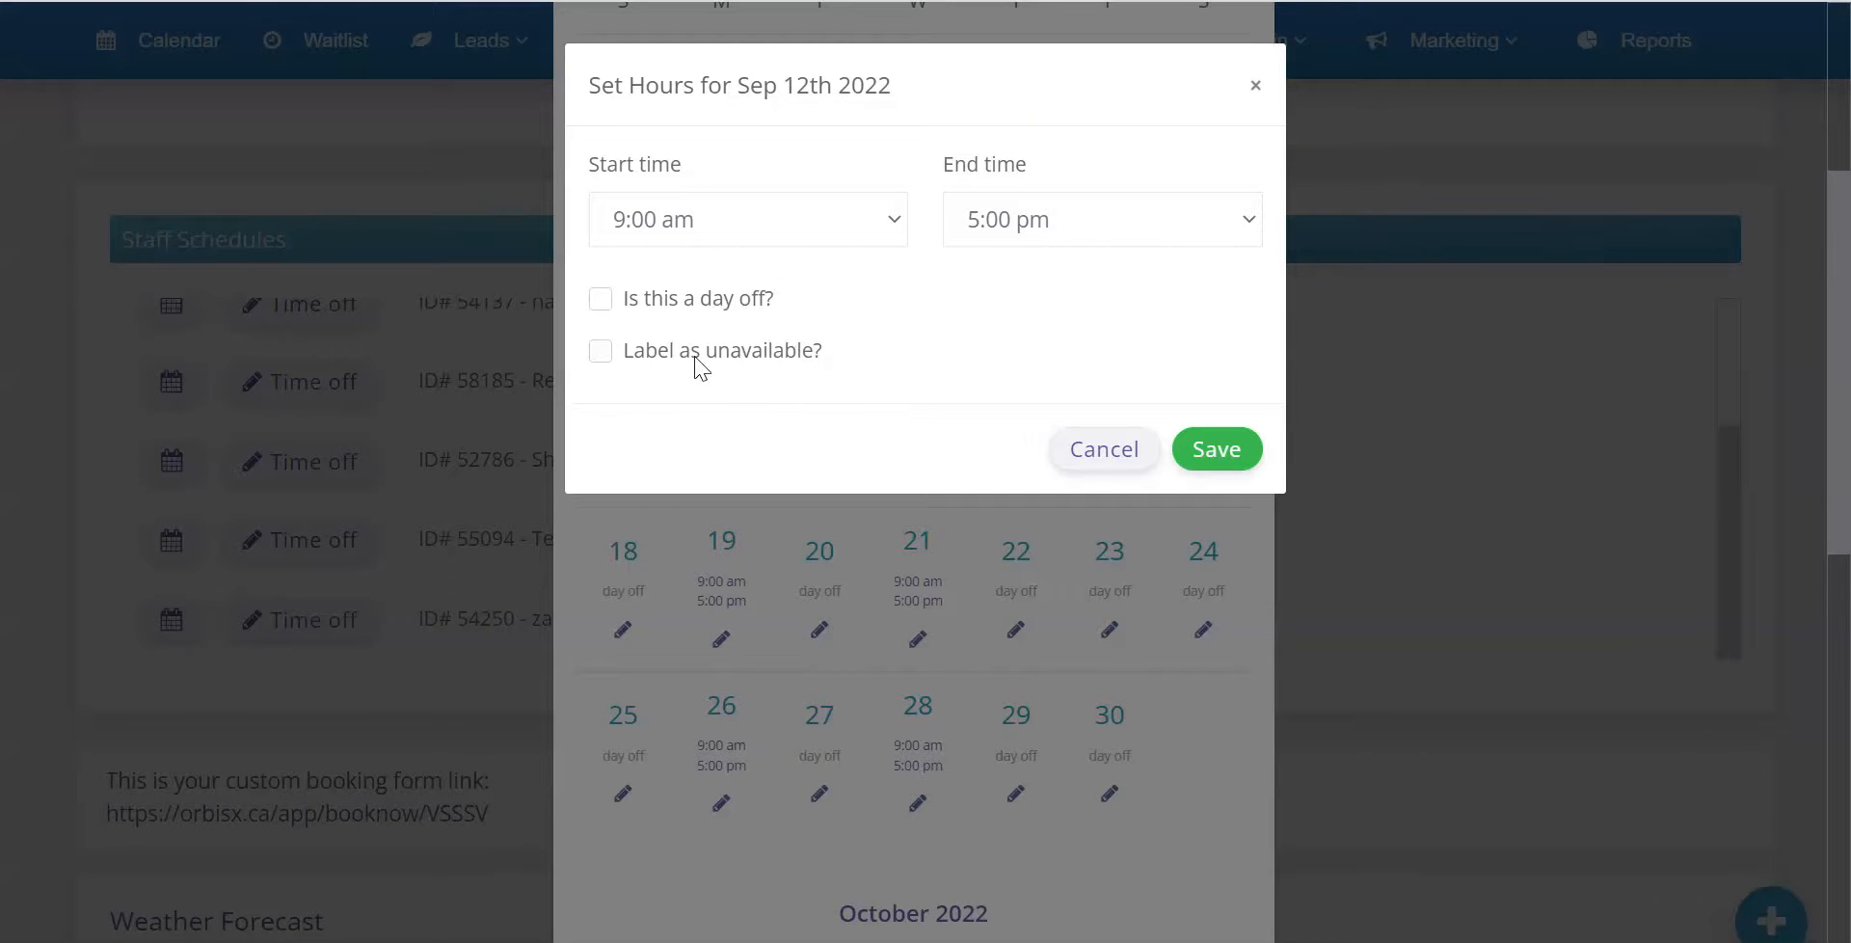
pyautogui.click(1107, 452)
pyautogui.click(1356, 372)
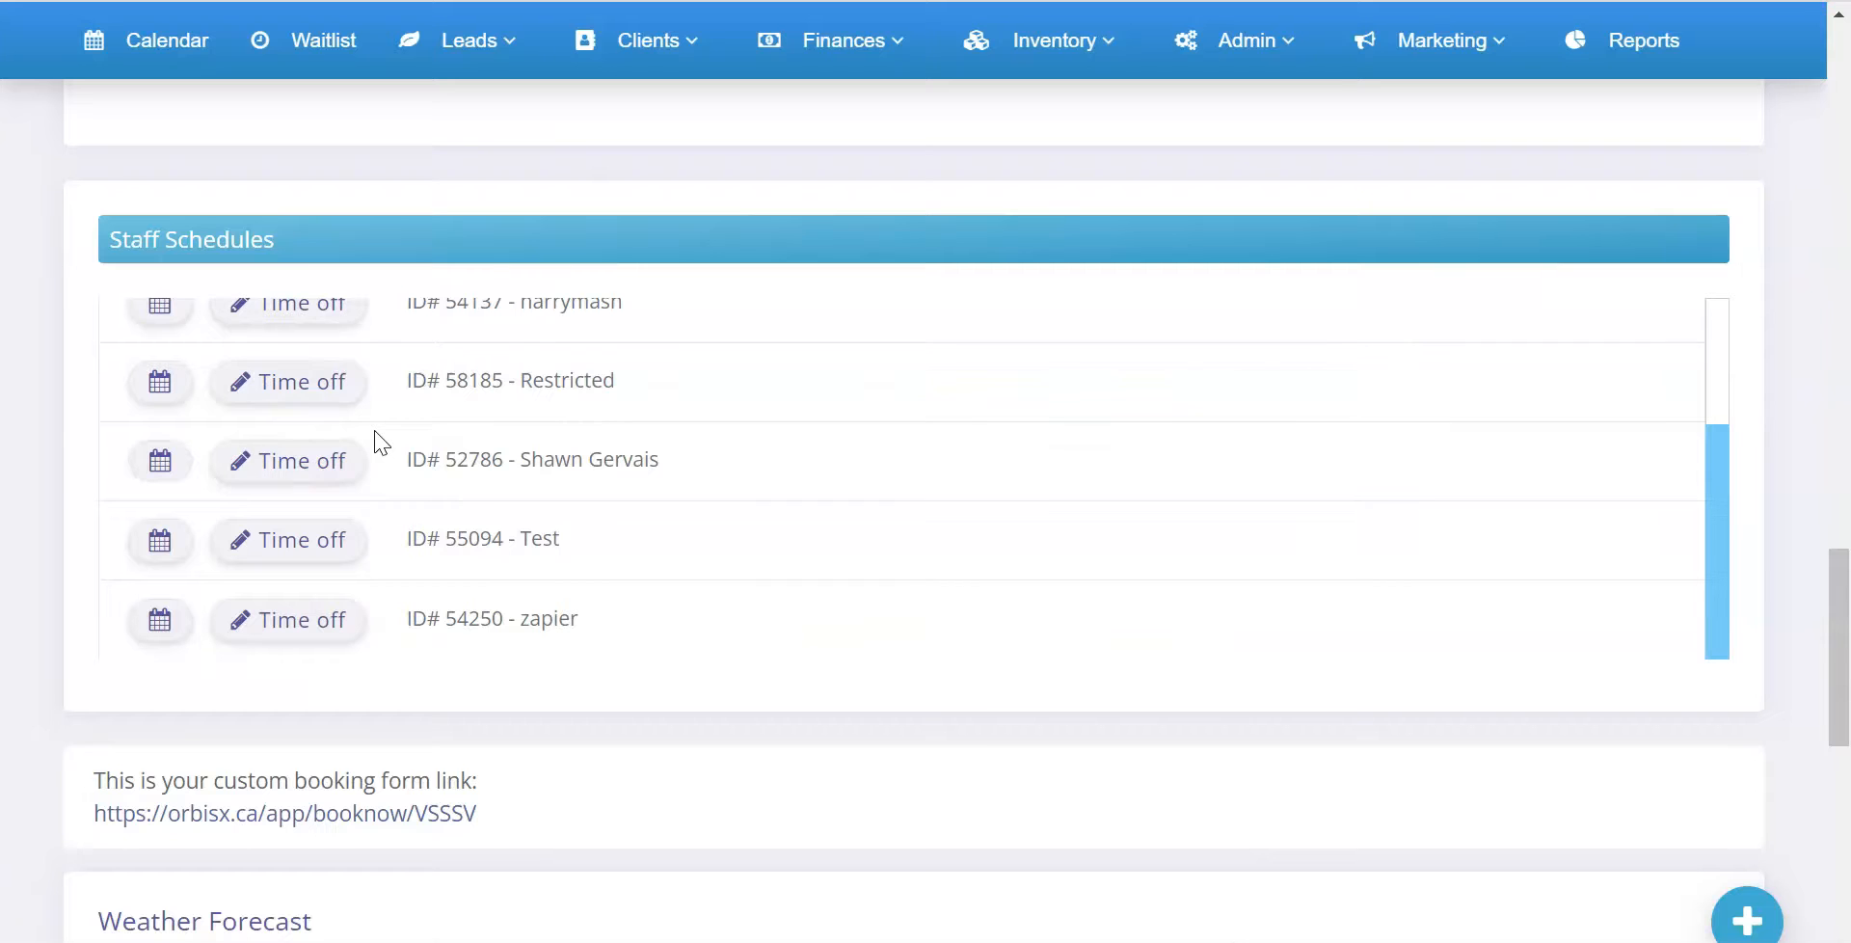
# Open the account owner's short-term time-off form and set the start time to 12:45 pm
pyautogui.click(318, 466)
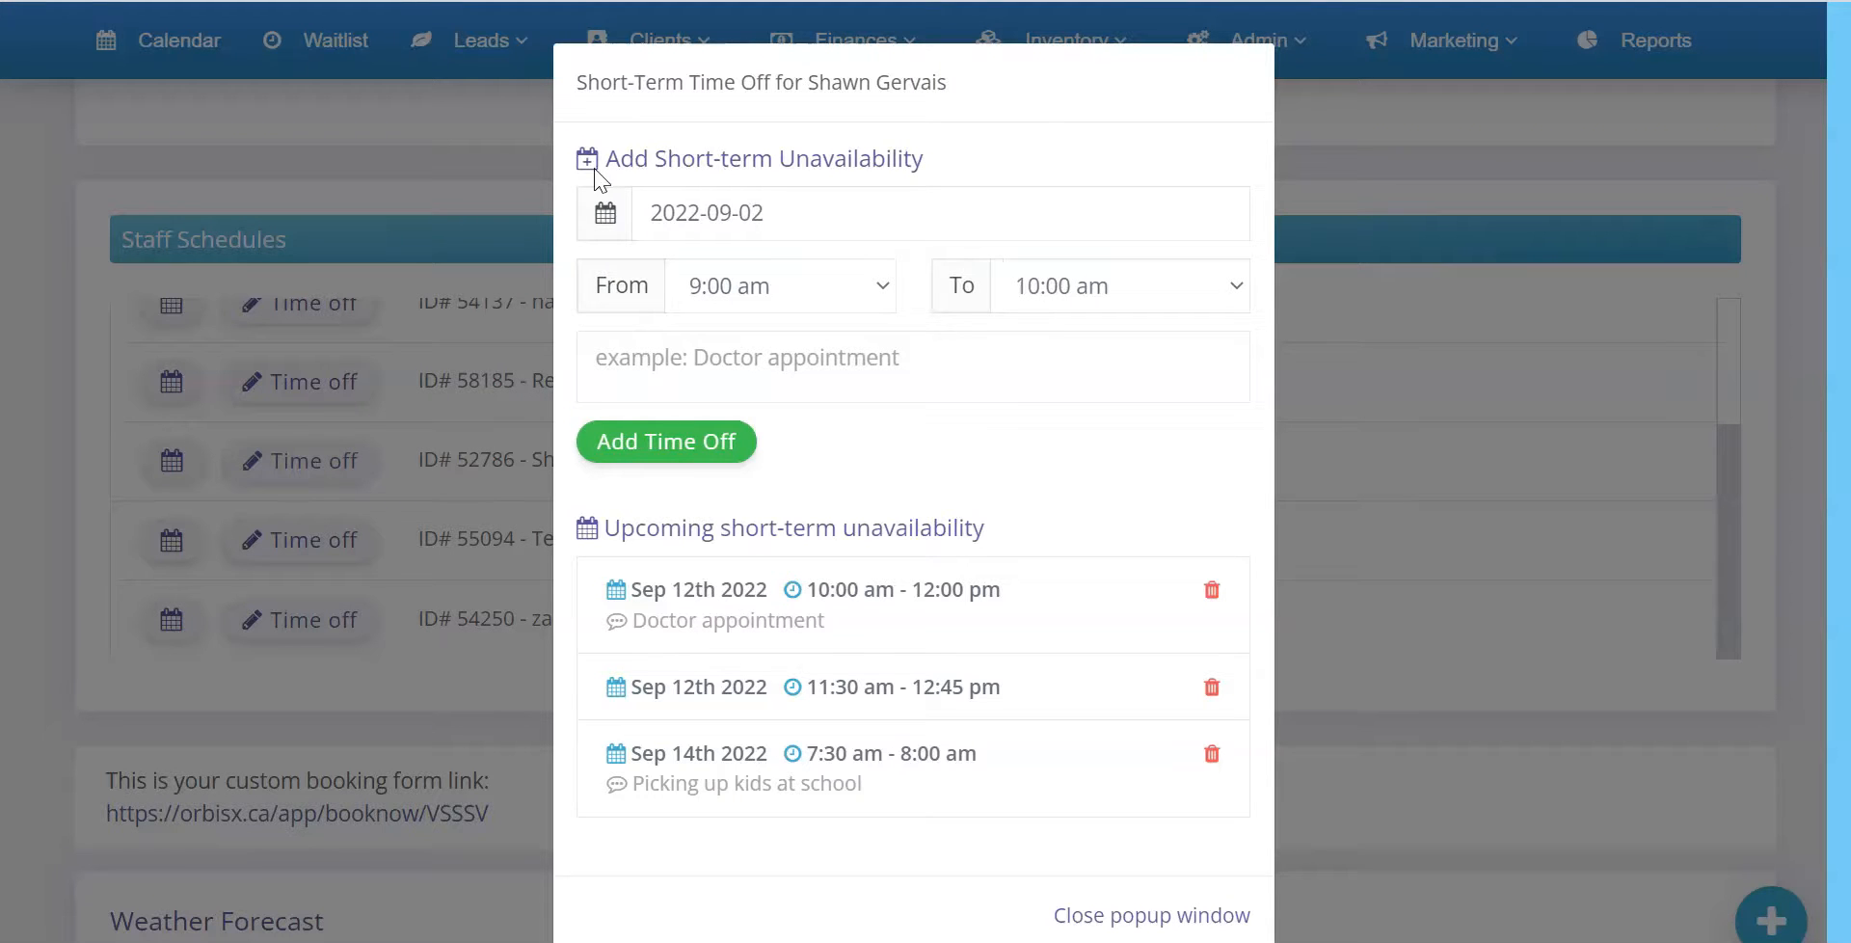
pyautogui.moveTo(629, 158); pyautogui.dragTo(909, 165)
pyautogui.click(917, 168)
pyautogui.click(844, 299)
pyautogui.scroll(-9, 802, 544)
pyautogui.click(783, 538)
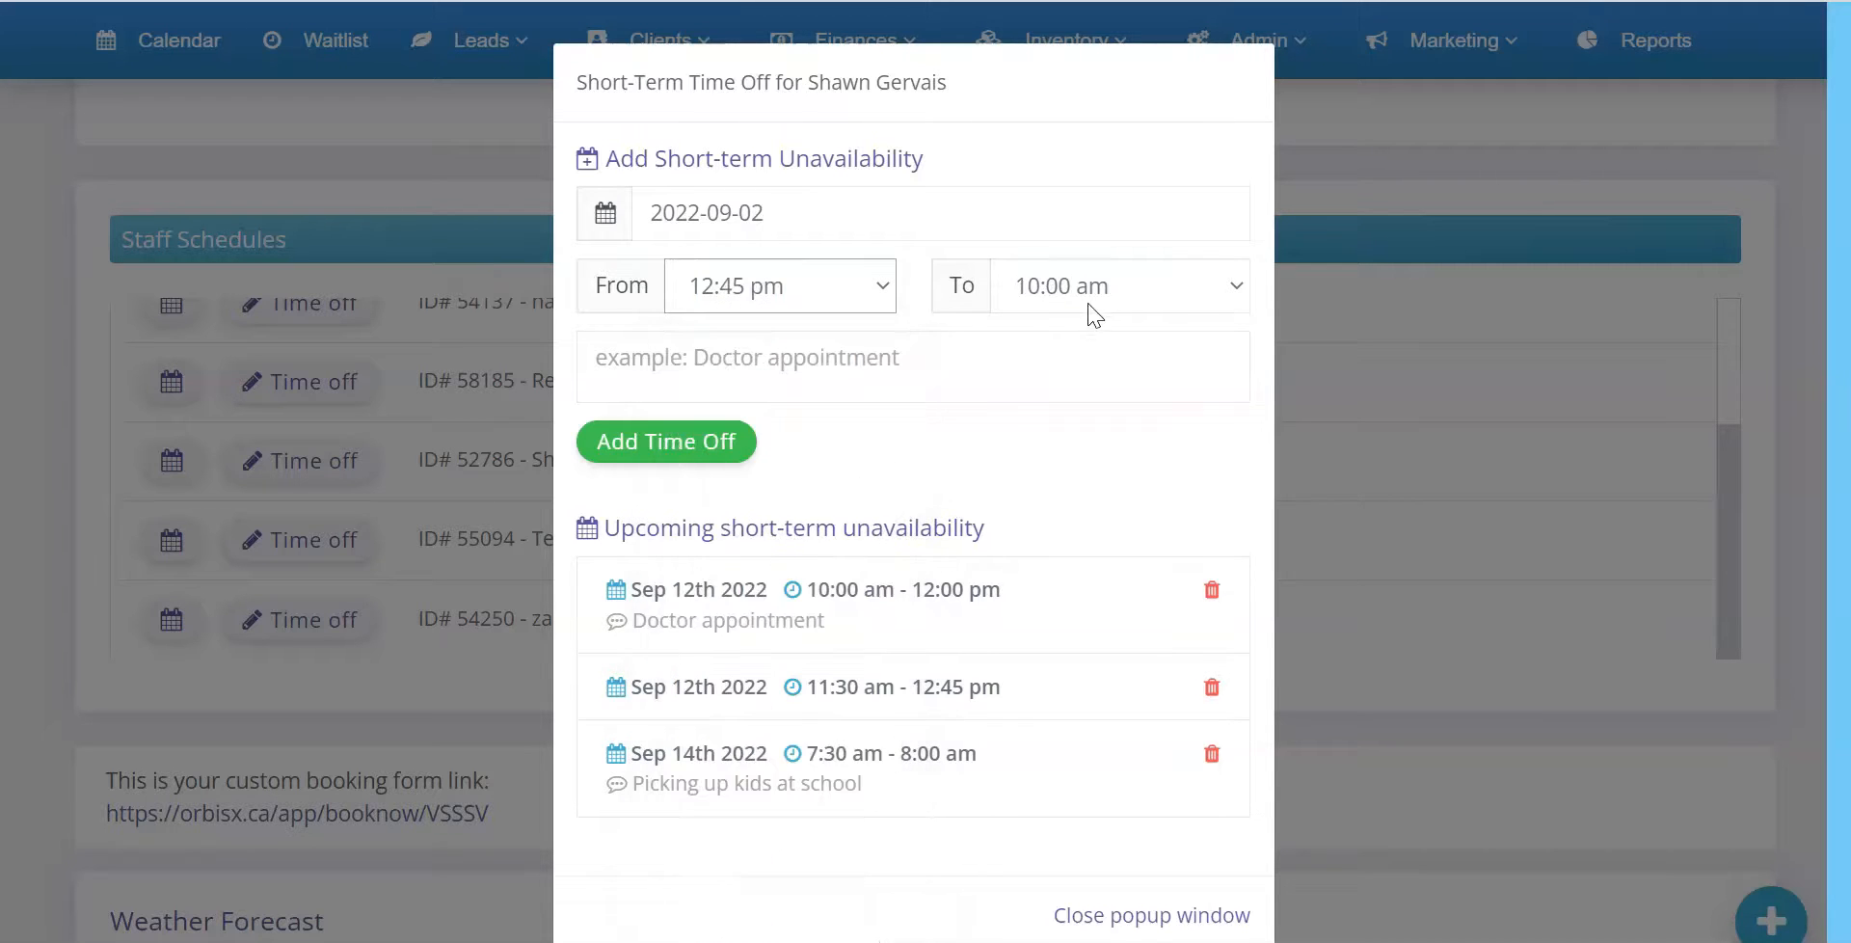
# Set the end time to 3:45 pm and add the time off for 2022-09-02 without a note
pyautogui.click(1092, 307)
pyautogui.scroll(-6, 1078, 578)
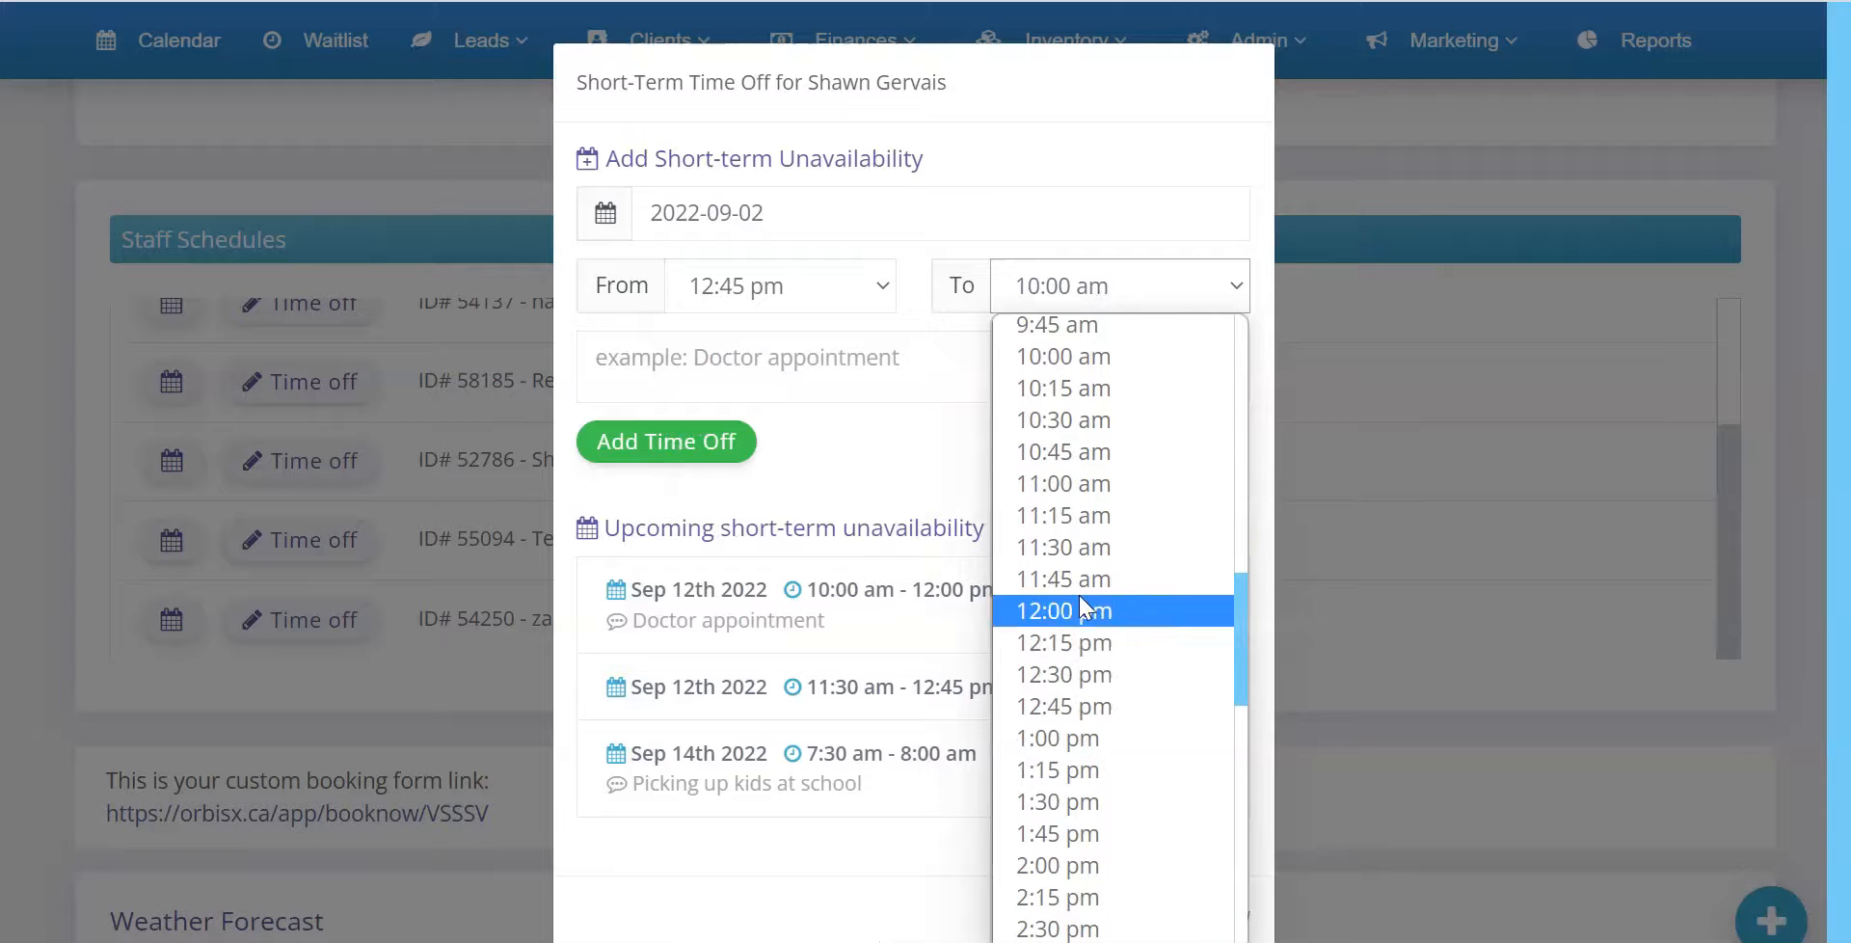
pyautogui.scroll(-3, 1080, 798)
pyautogui.click(1077, 805)
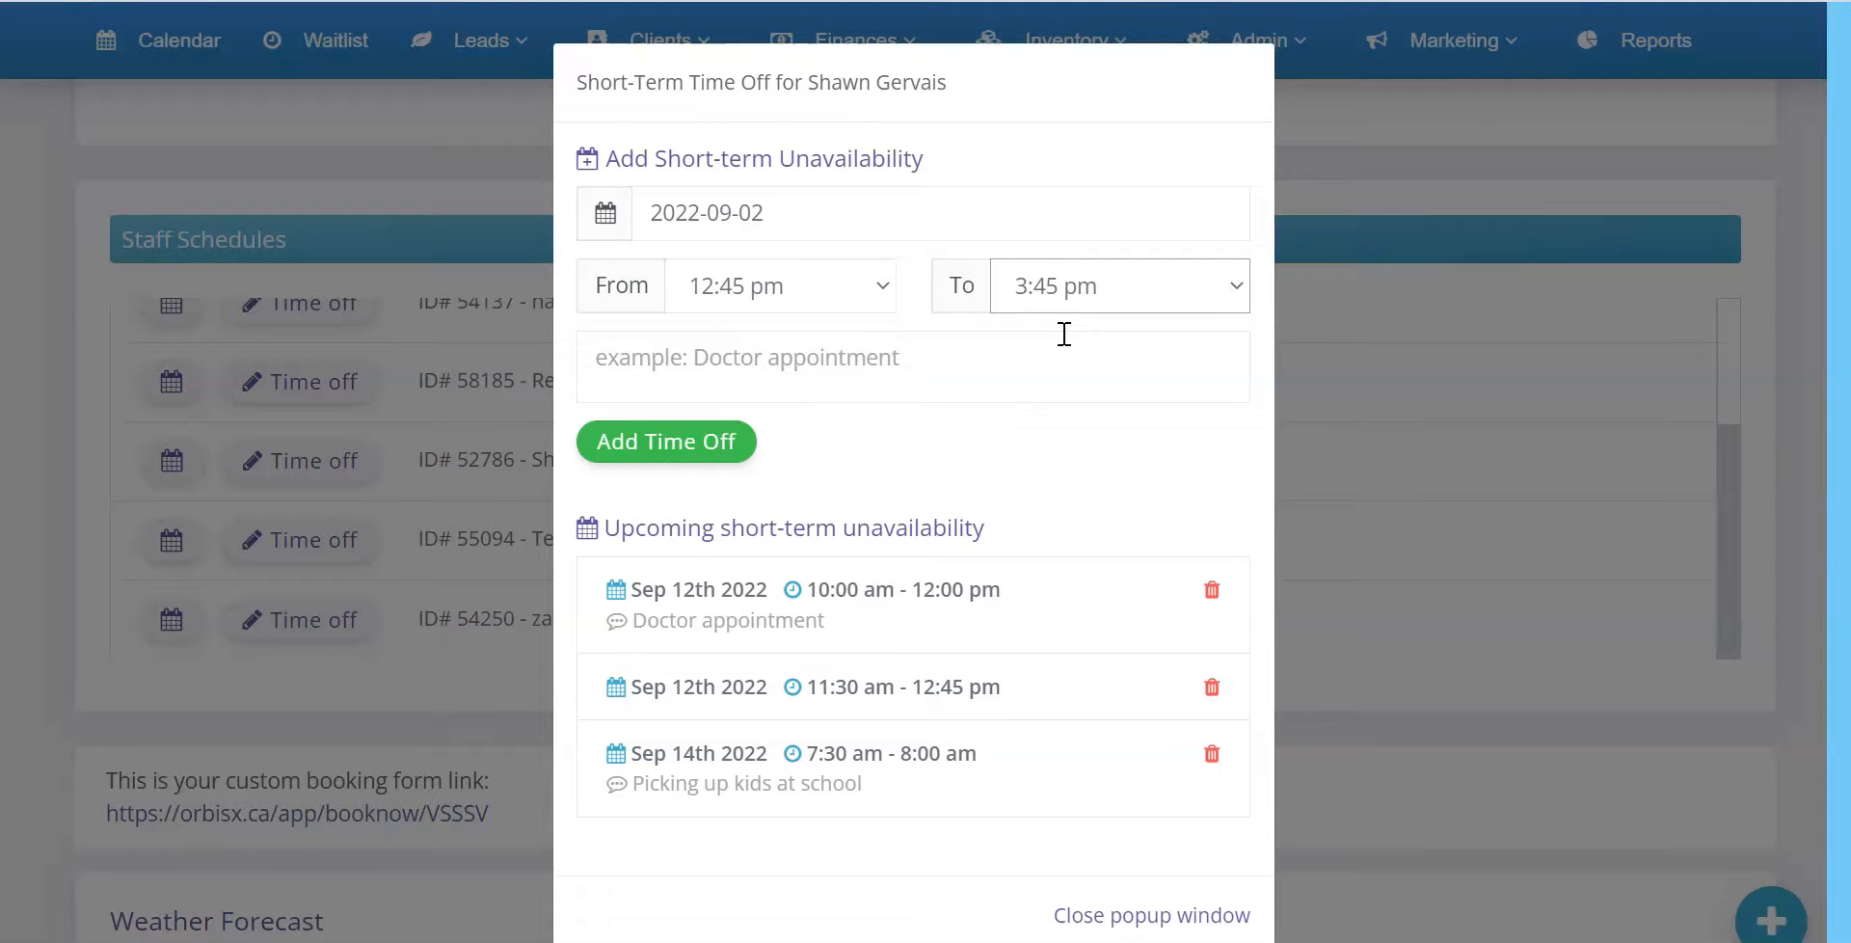
pyautogui.click(846, 359)
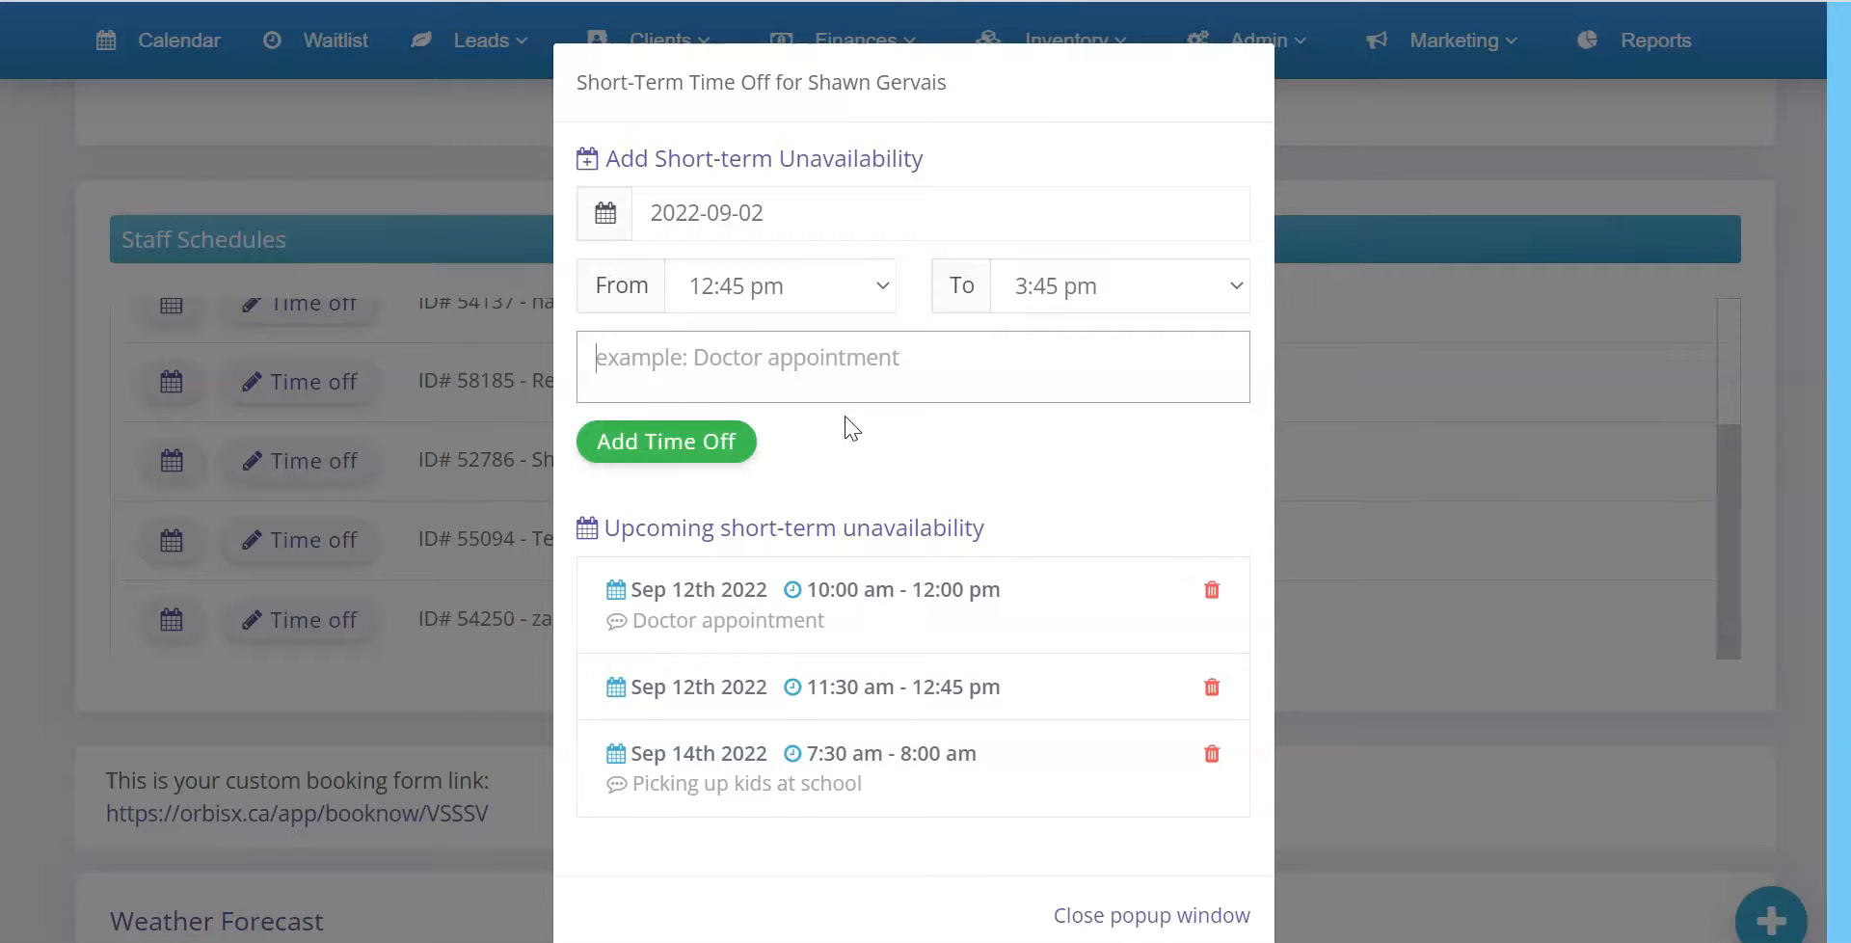
pyautogui.scroll(-1, 848, 472)
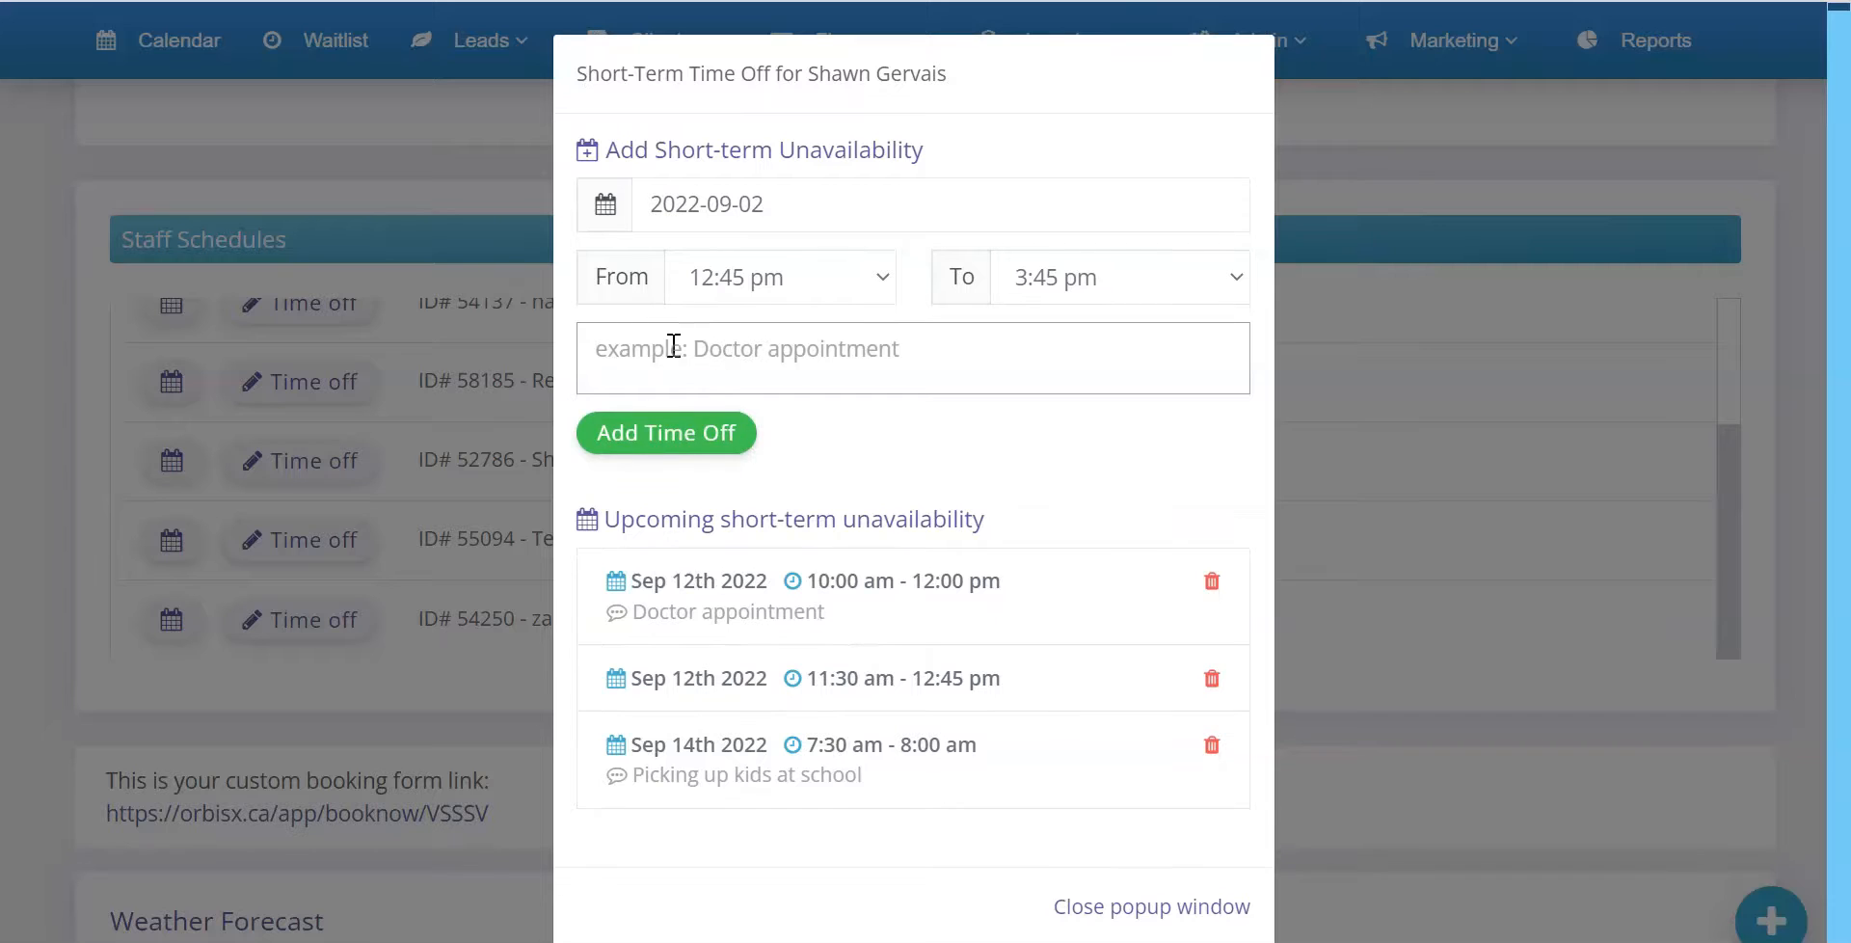
pyautogui.click(661, 441)
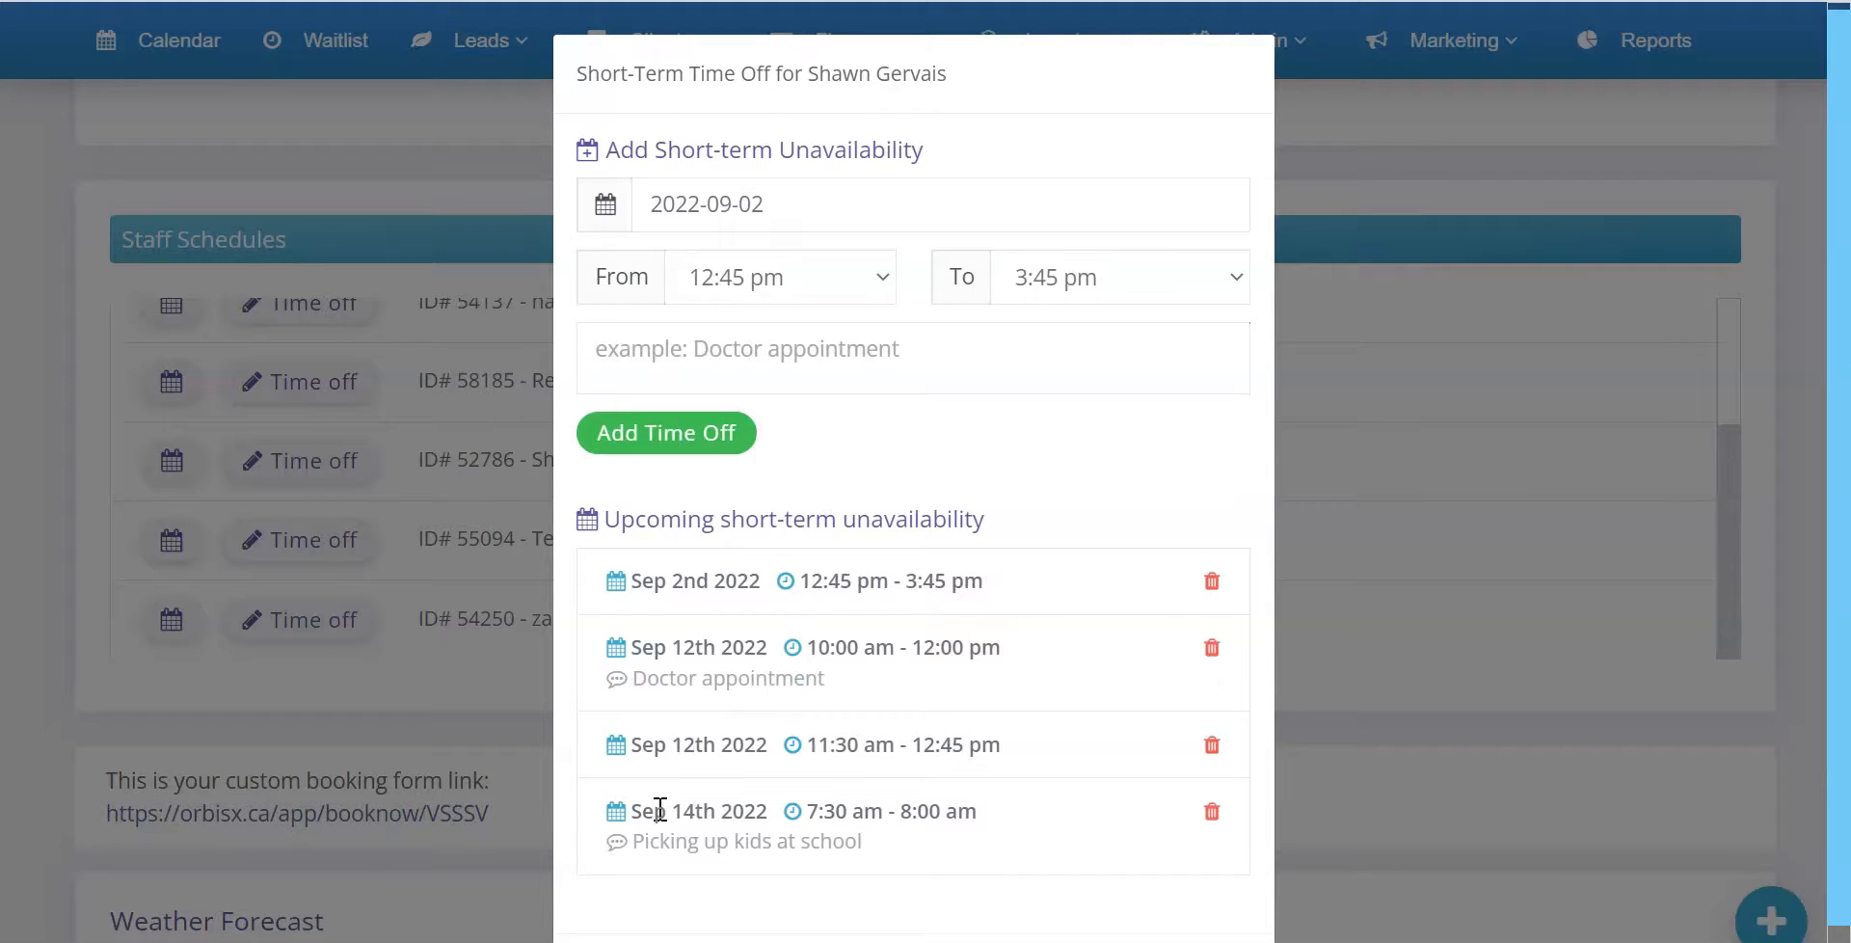
# Delete the September 2nd 2022 entry from the upcoming short-term unavailability
pyautogui.moveTo(650, 592); pyautogui.dragTo(951, 584)
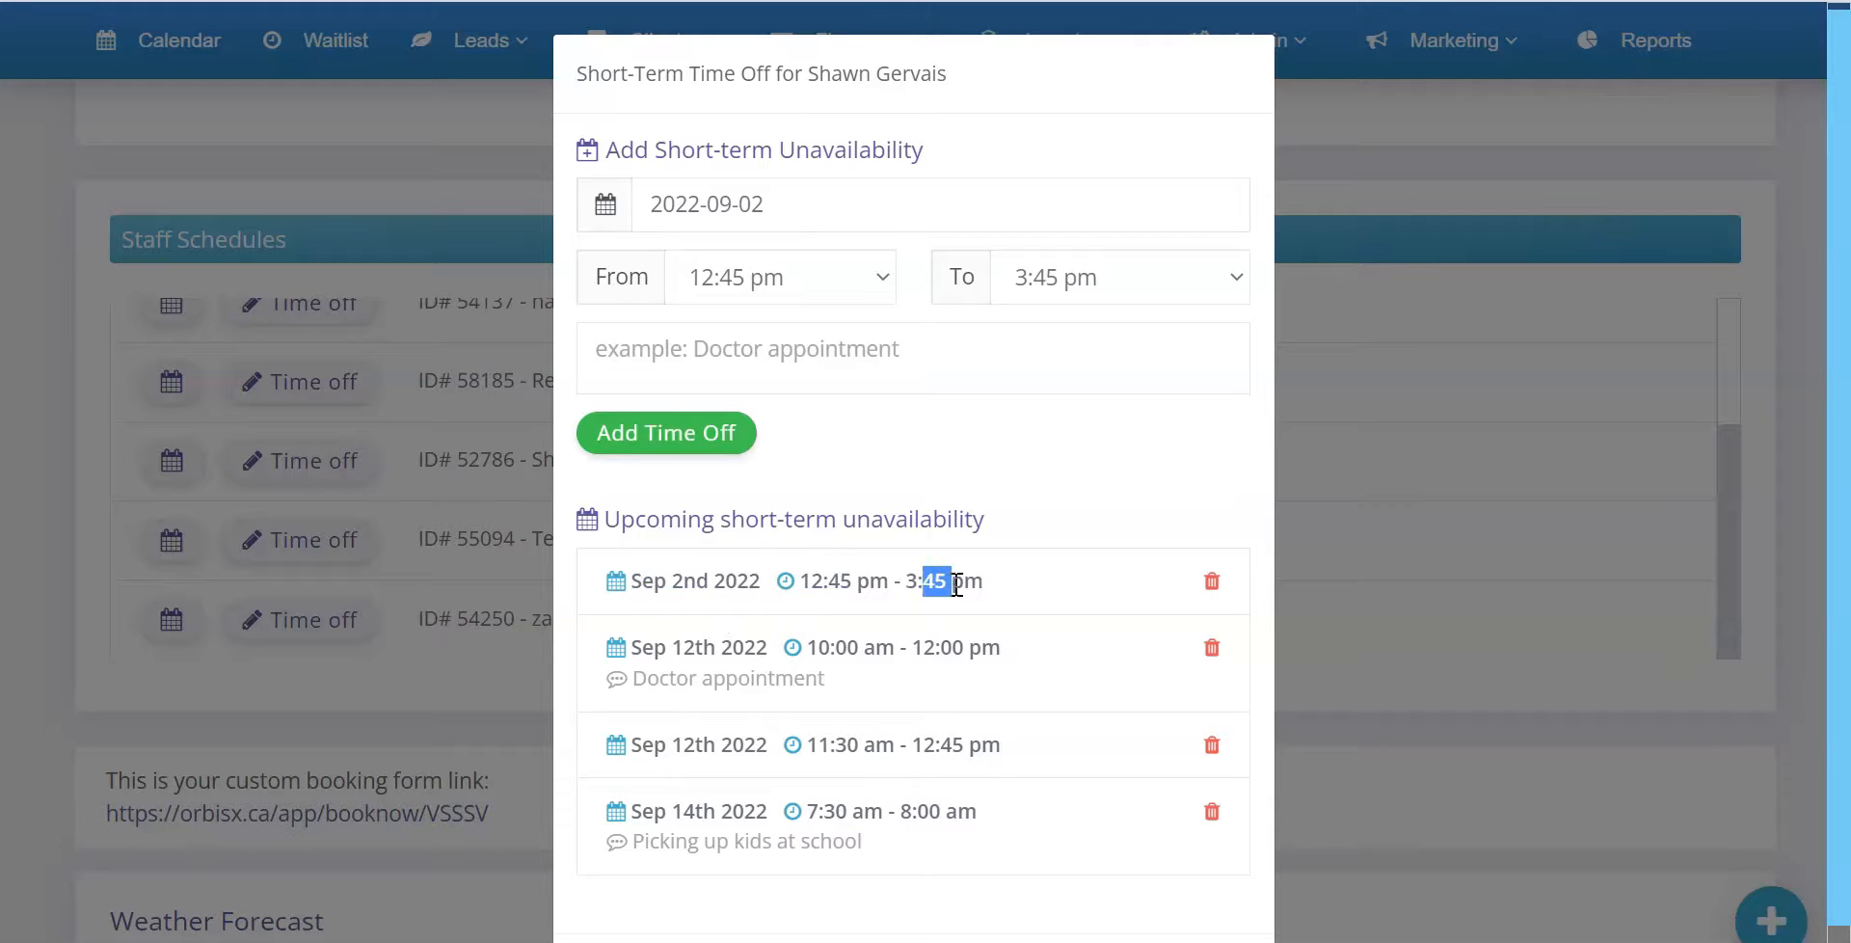
pyautogui.click(992, 614)
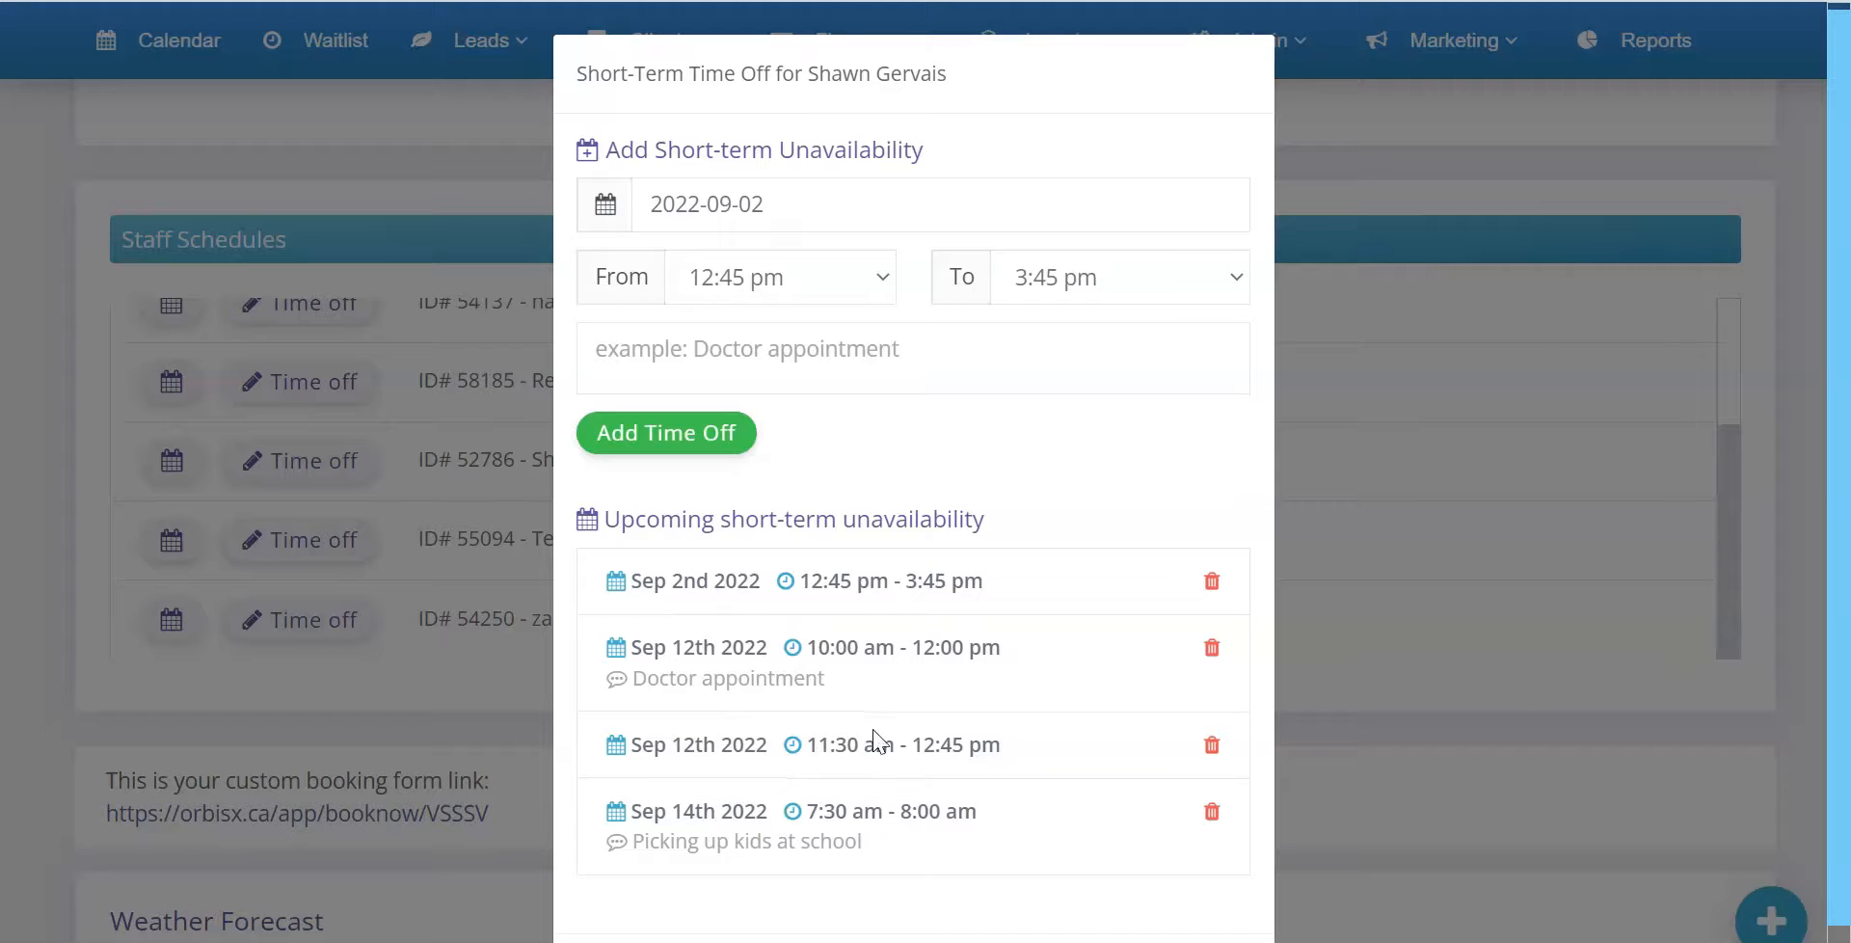
pyautogui.click(1211, 582)
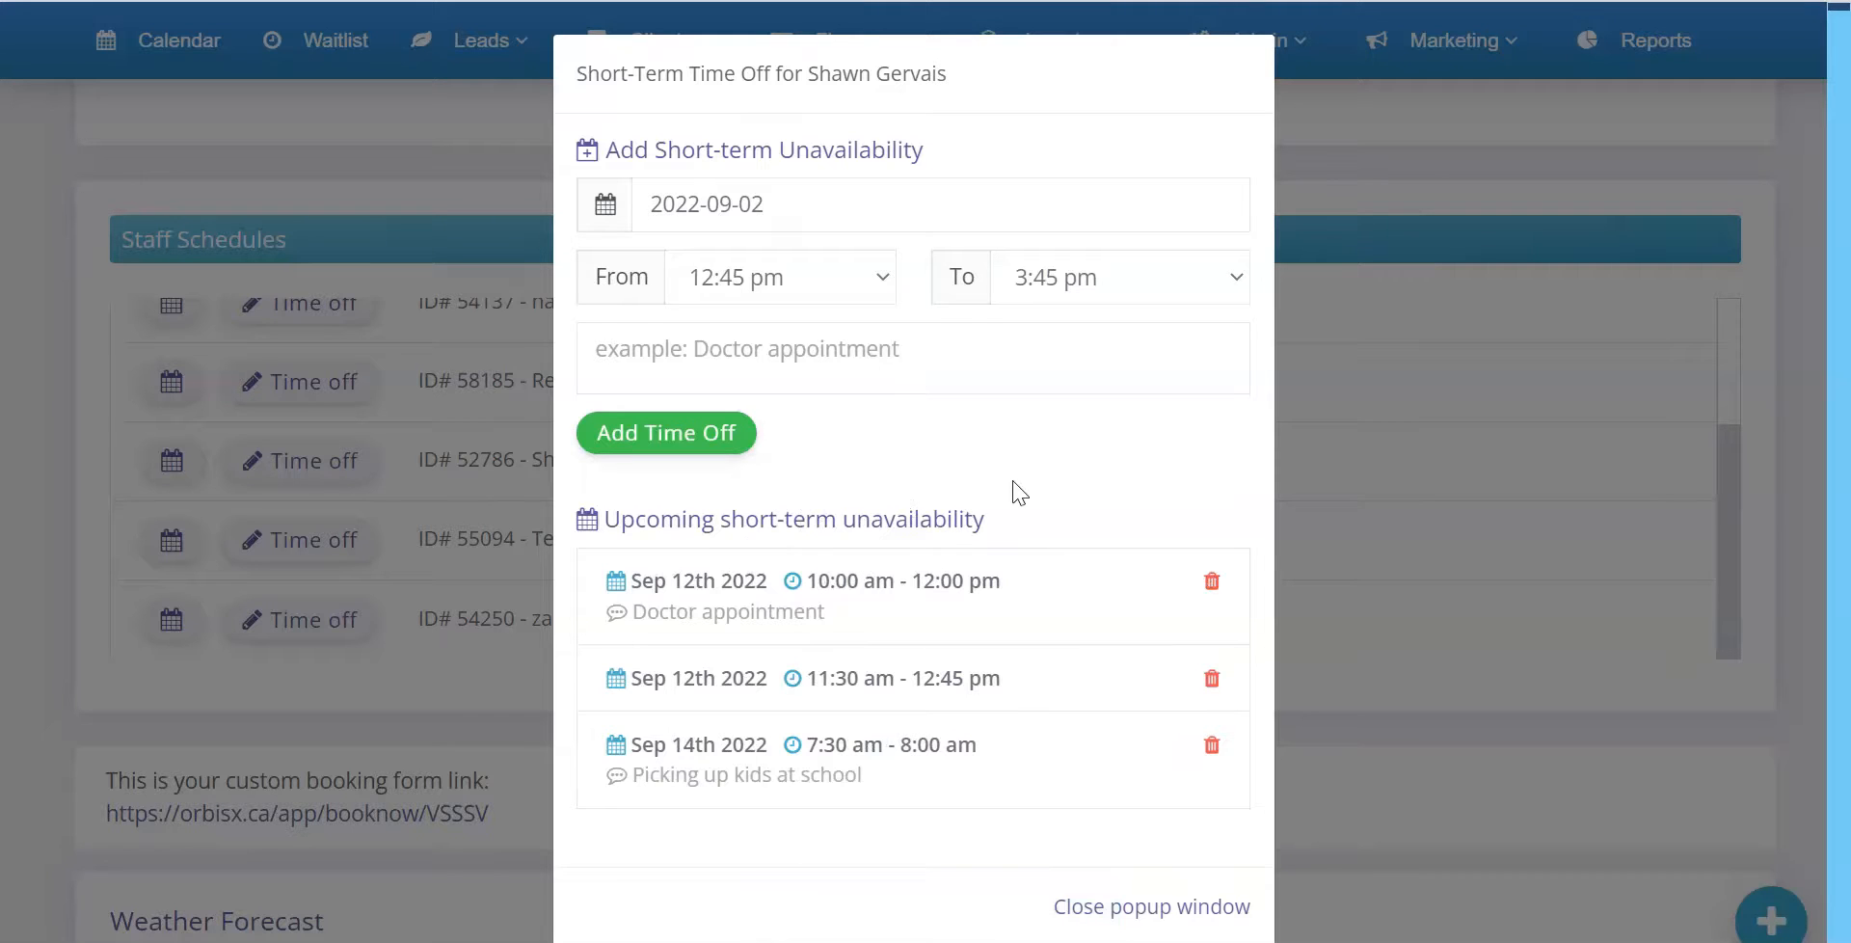
# Review the September 12th doctor appointment entry in the upcoming unavailability and close the time-off window
pyautogui.moveTo(632, 571); pyautogui.dragTo(1070, 588)
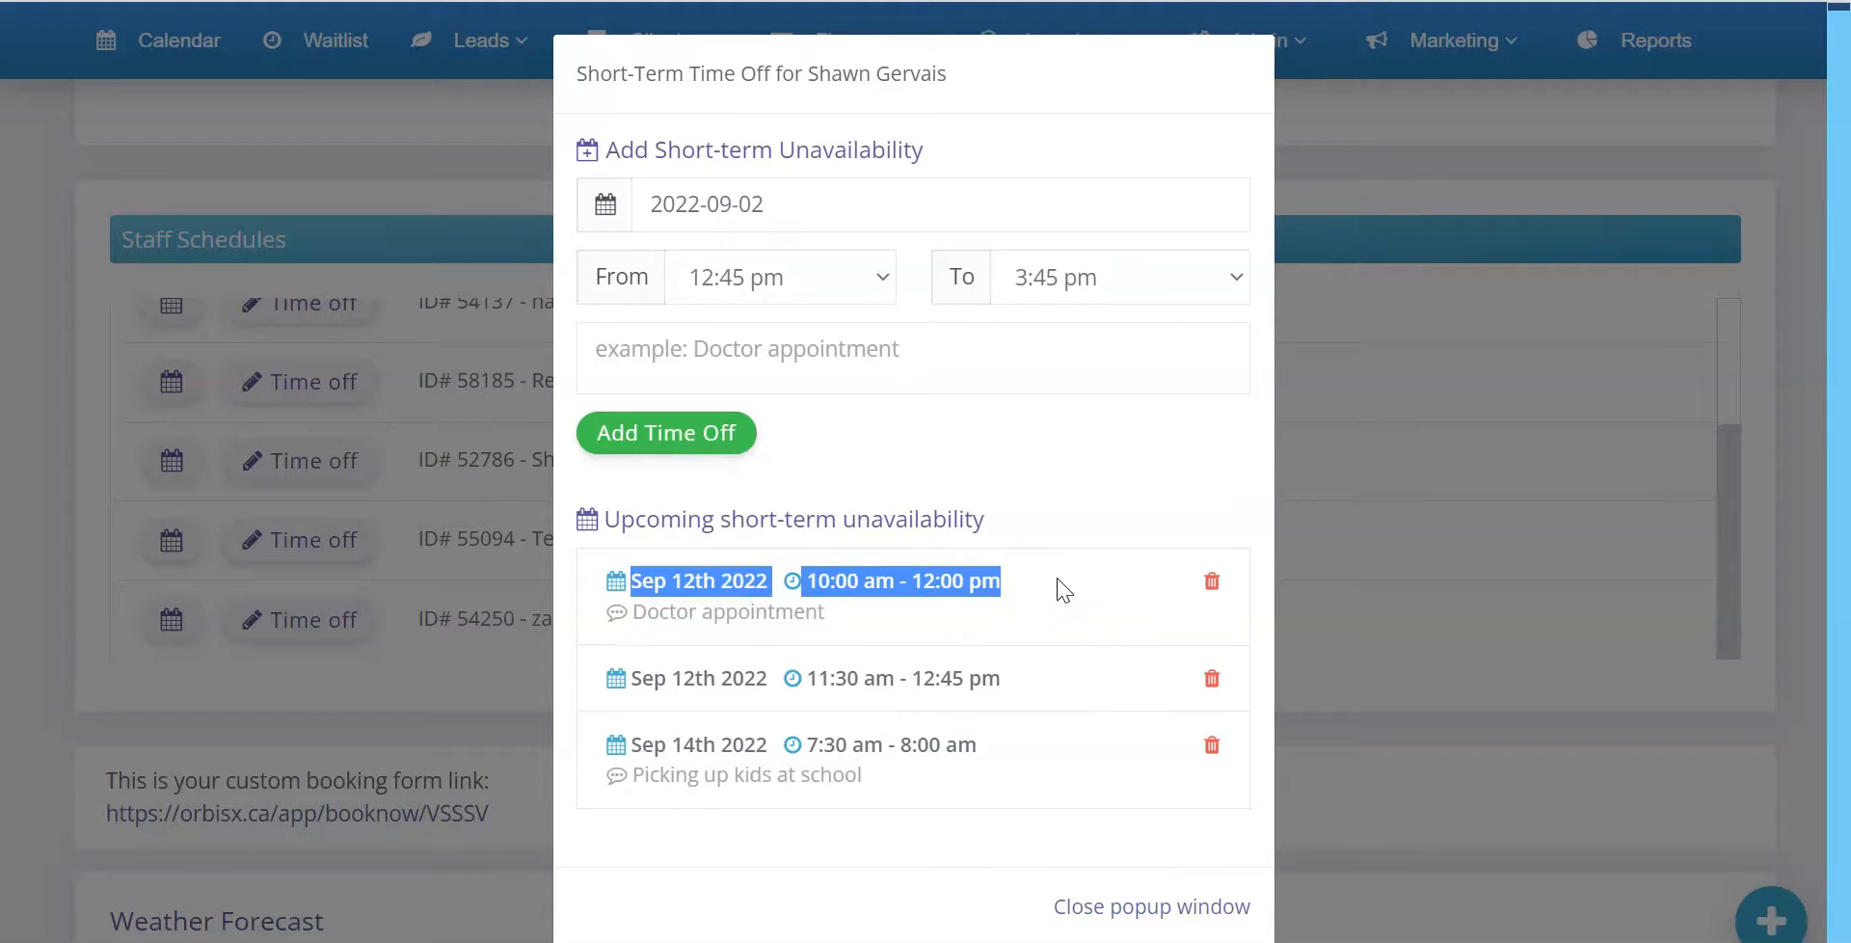
pyautogui.click(777, 595)
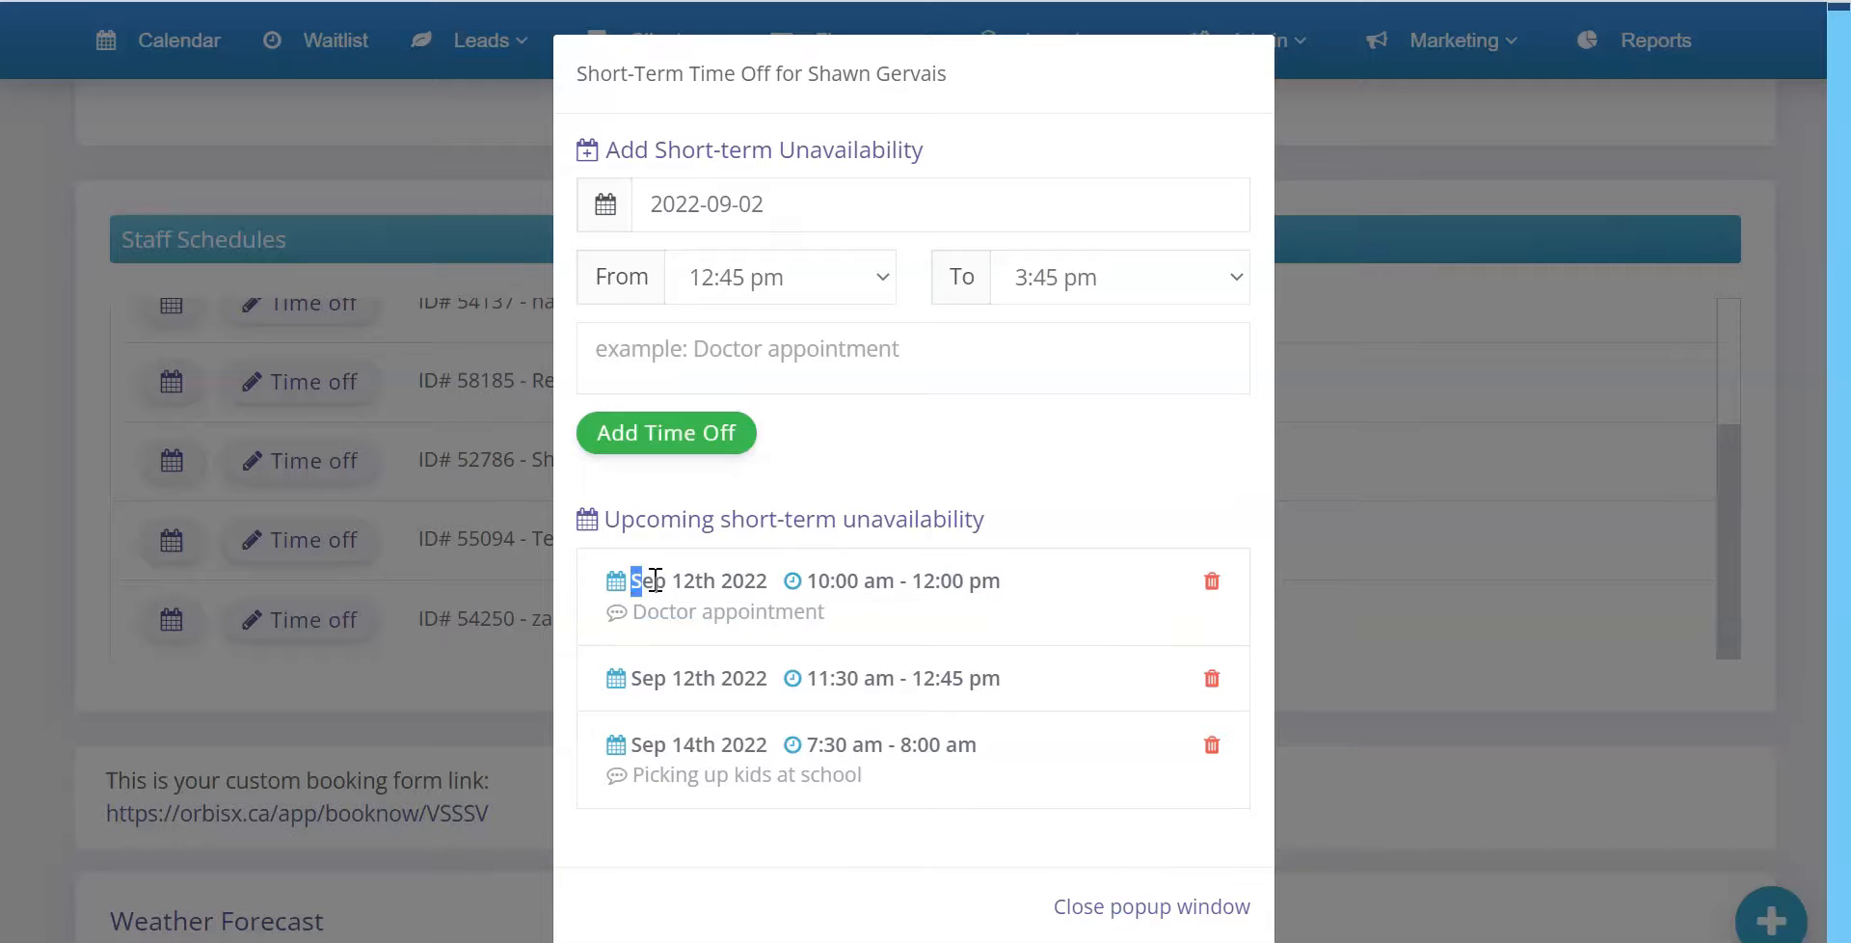
pyautogui.moveTo(638, 581); pyautogui.dragTo(1009, 609)
pyautogui.click(1009, 611)
pyautogui.click(1169, 906)
# Return to the main calendar and switch it to the weekly view
pyautogui.scroll(2, 511, 371)
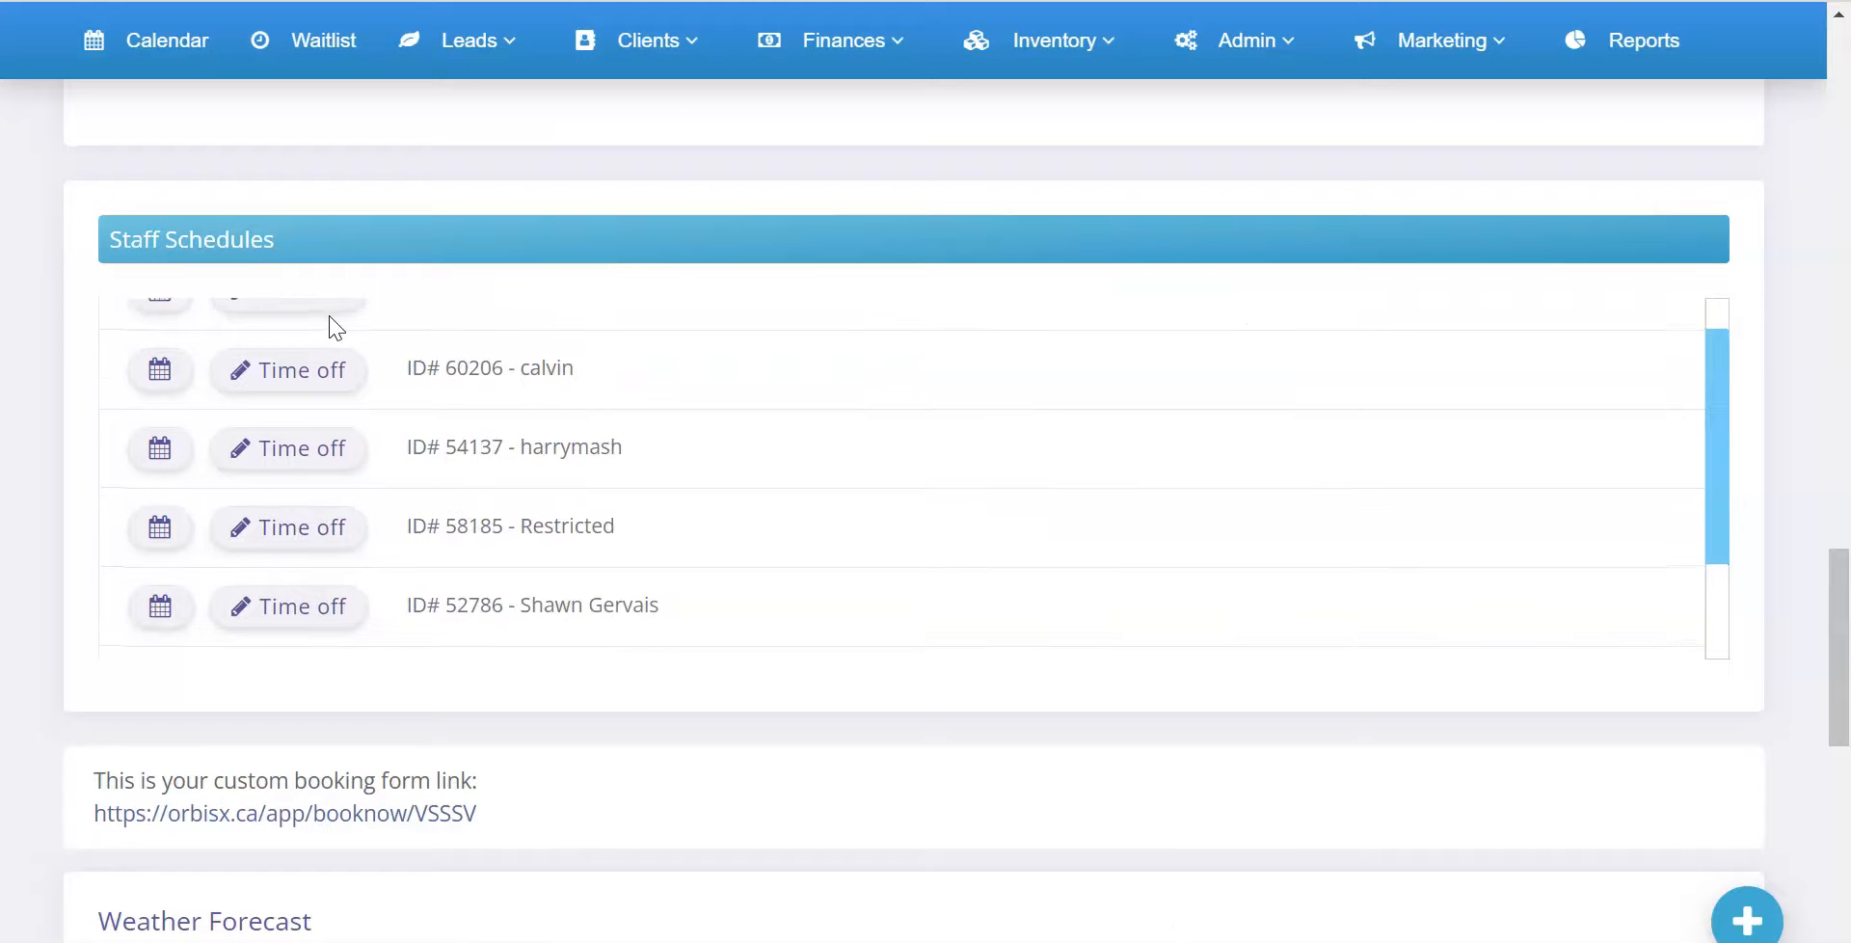
pyautogui.scroll(1, 331, 323)
pyautogui.scroll(3, 525, 231)
pyautogui.moveTo(124, 530); pyautogui.dragTo(534, 539)
pyautogui.scroll(17, 564, 520)
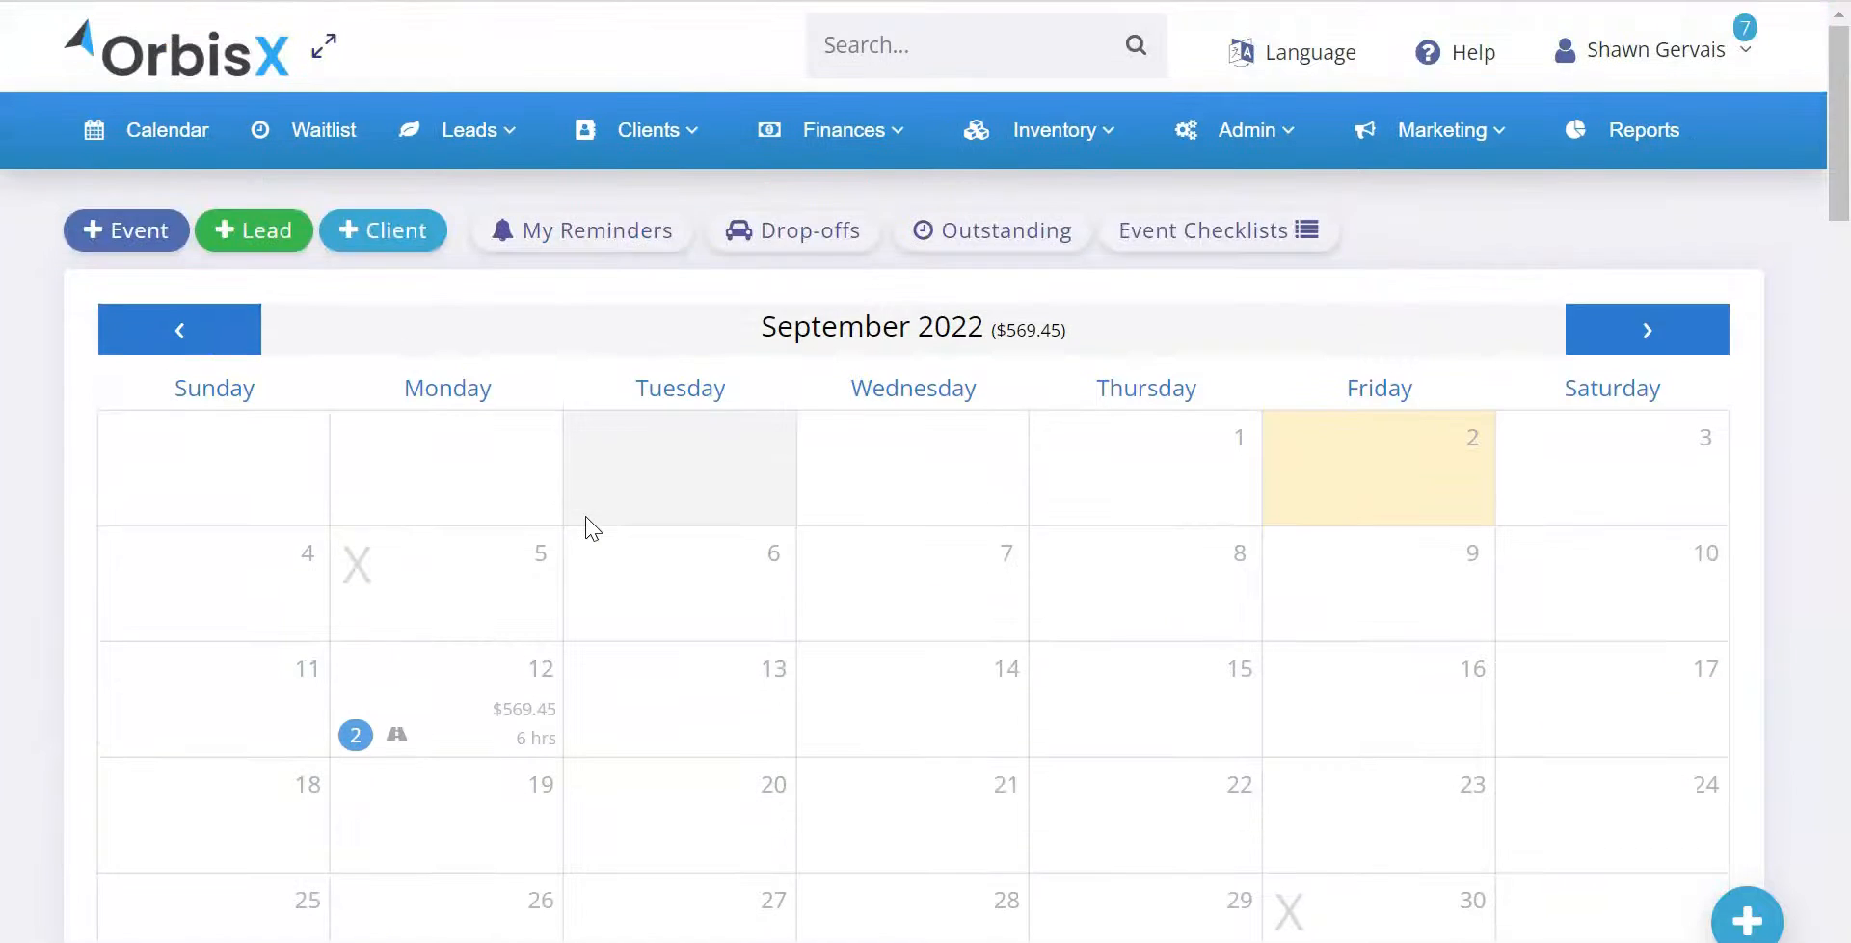
pyautogui.scroll(-3, 584, 517)
pyautogui.scroll(-3, 591, 528)
pyautogui.click(150, 388)
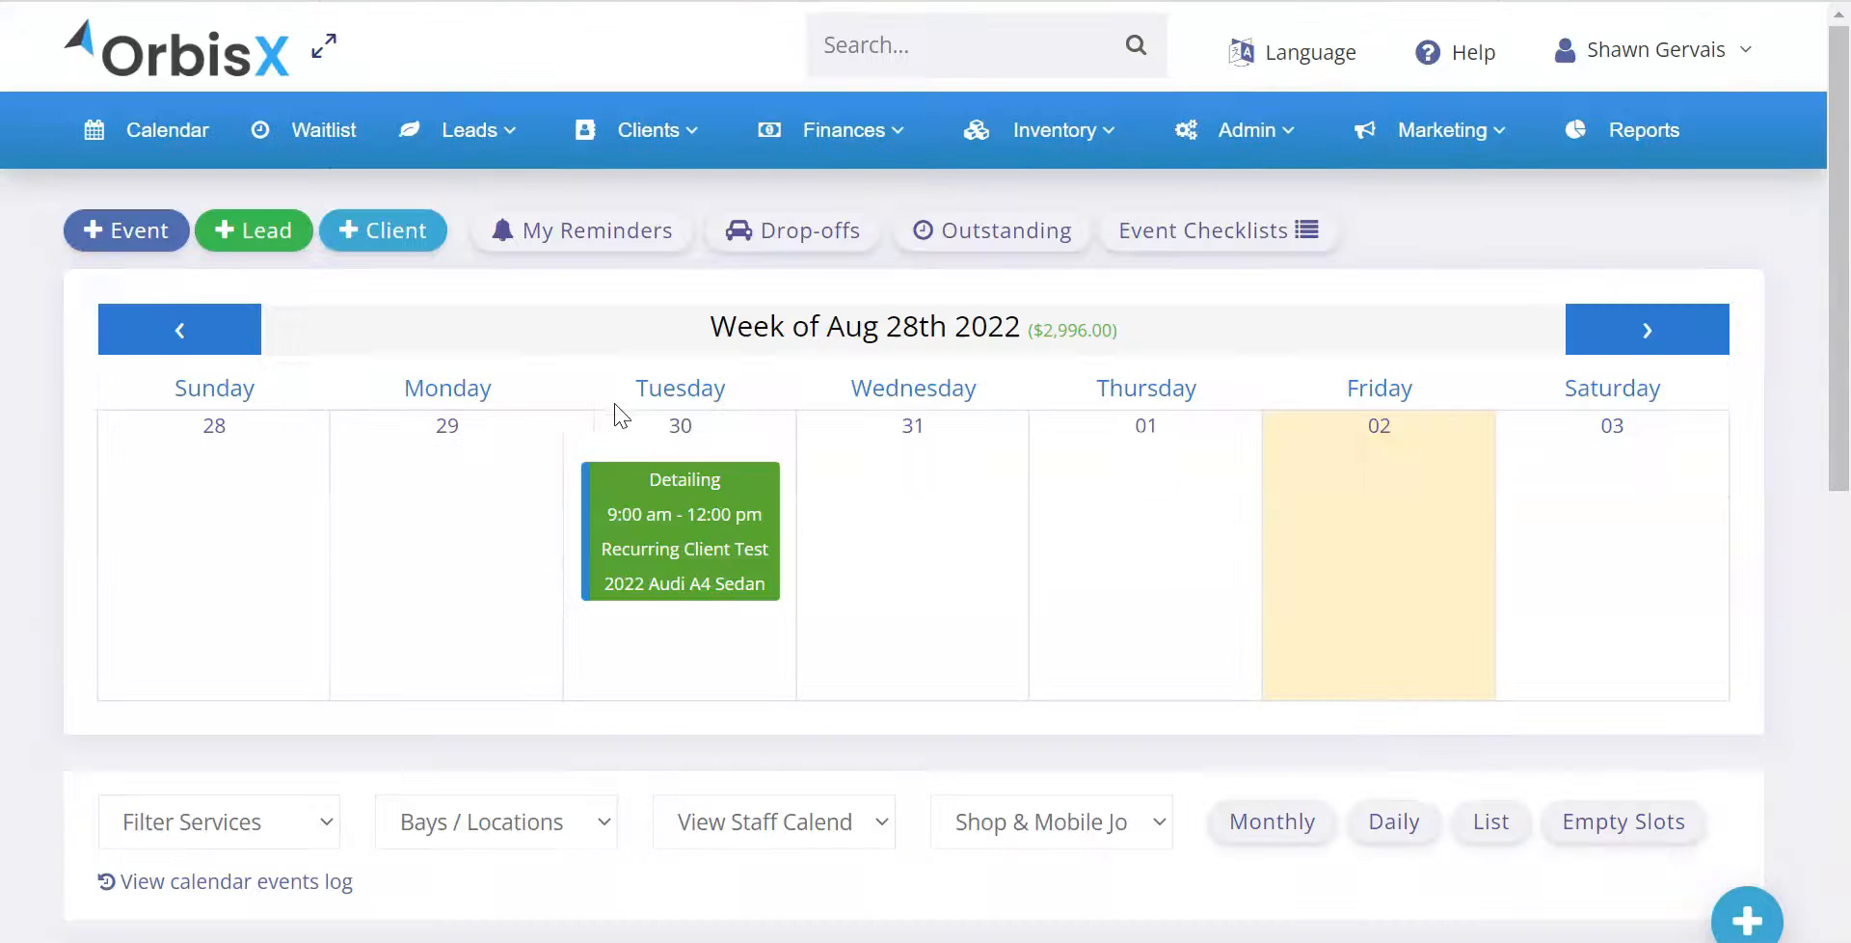
# Advance the calendar to the week of September 11th 2022 and examine its time-off entries
pyautogui.click(1636, 335)
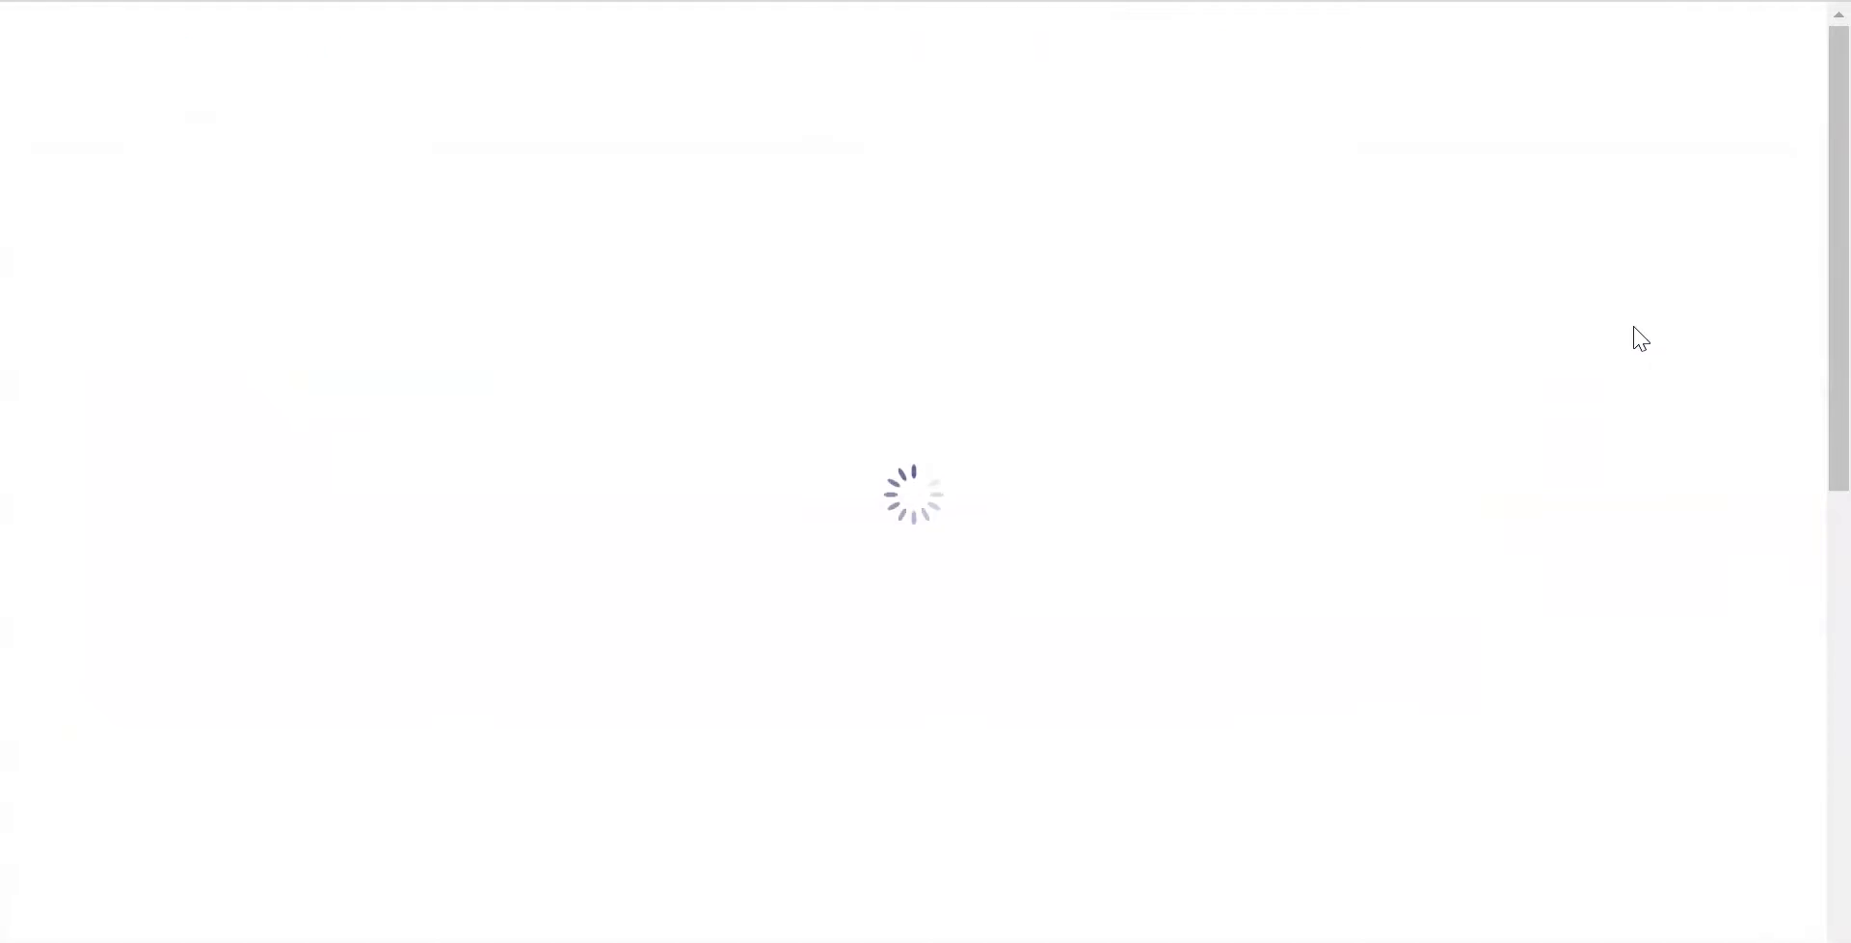
pyautogui.click(1645, 335)
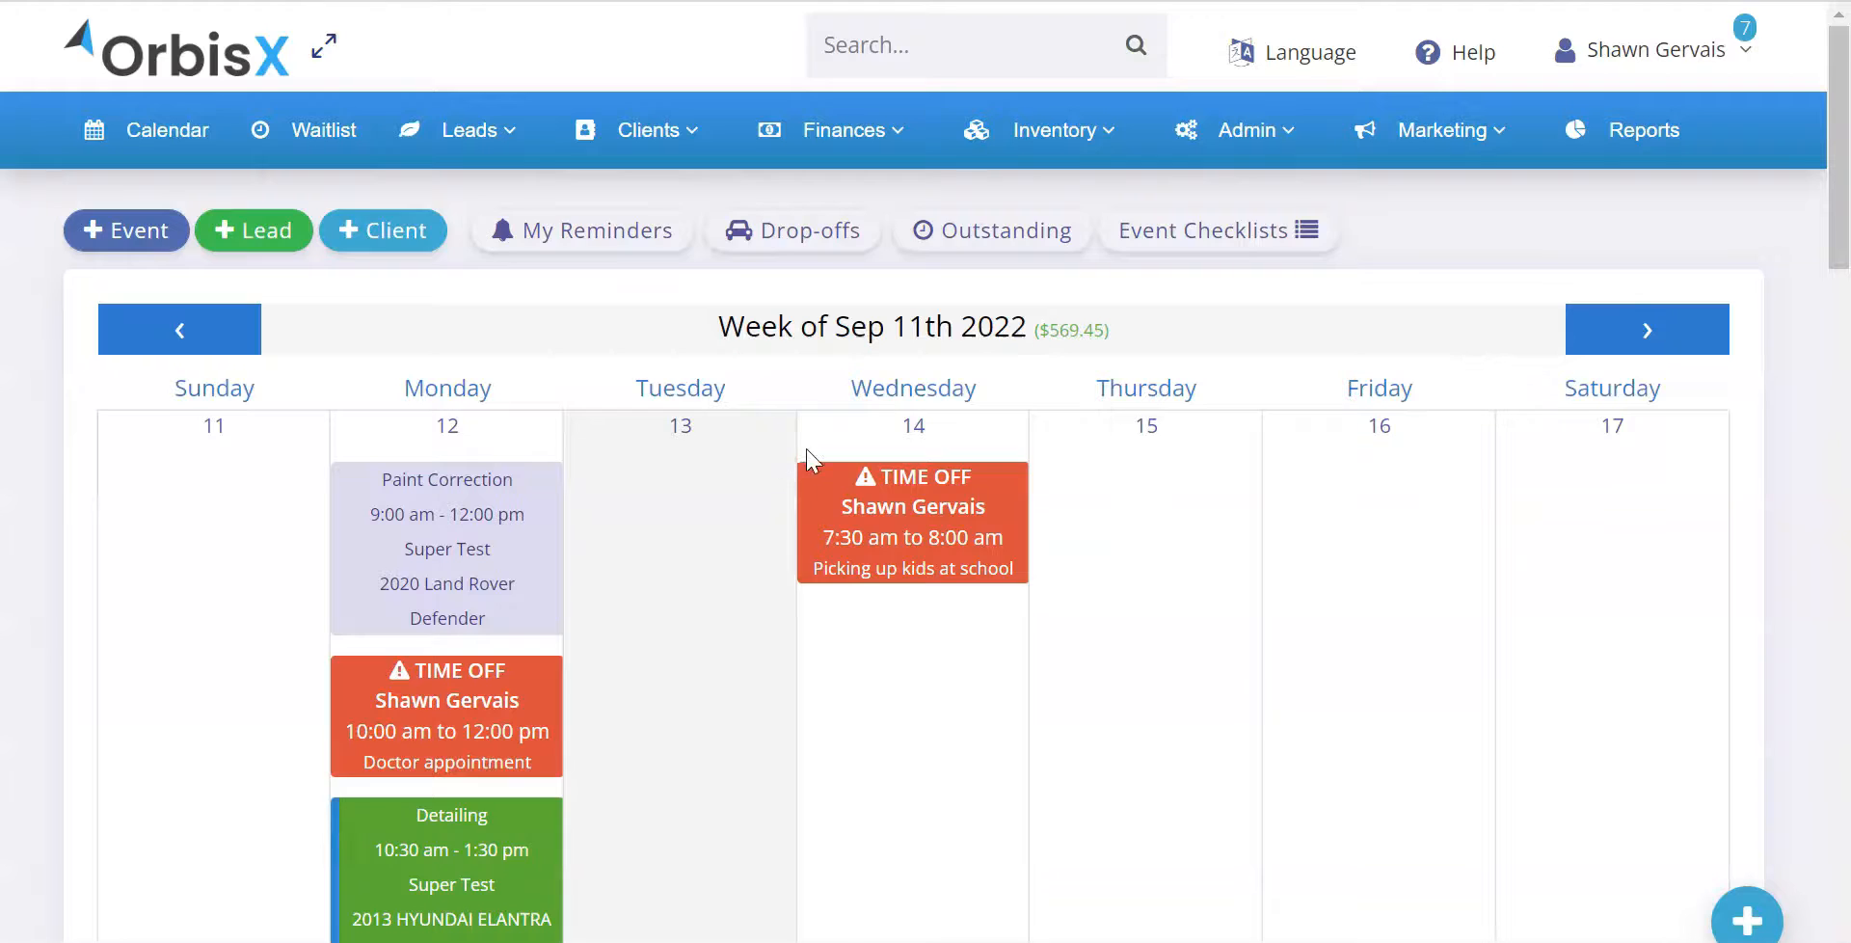
pyautogui.scroll(-2, 800, 443)
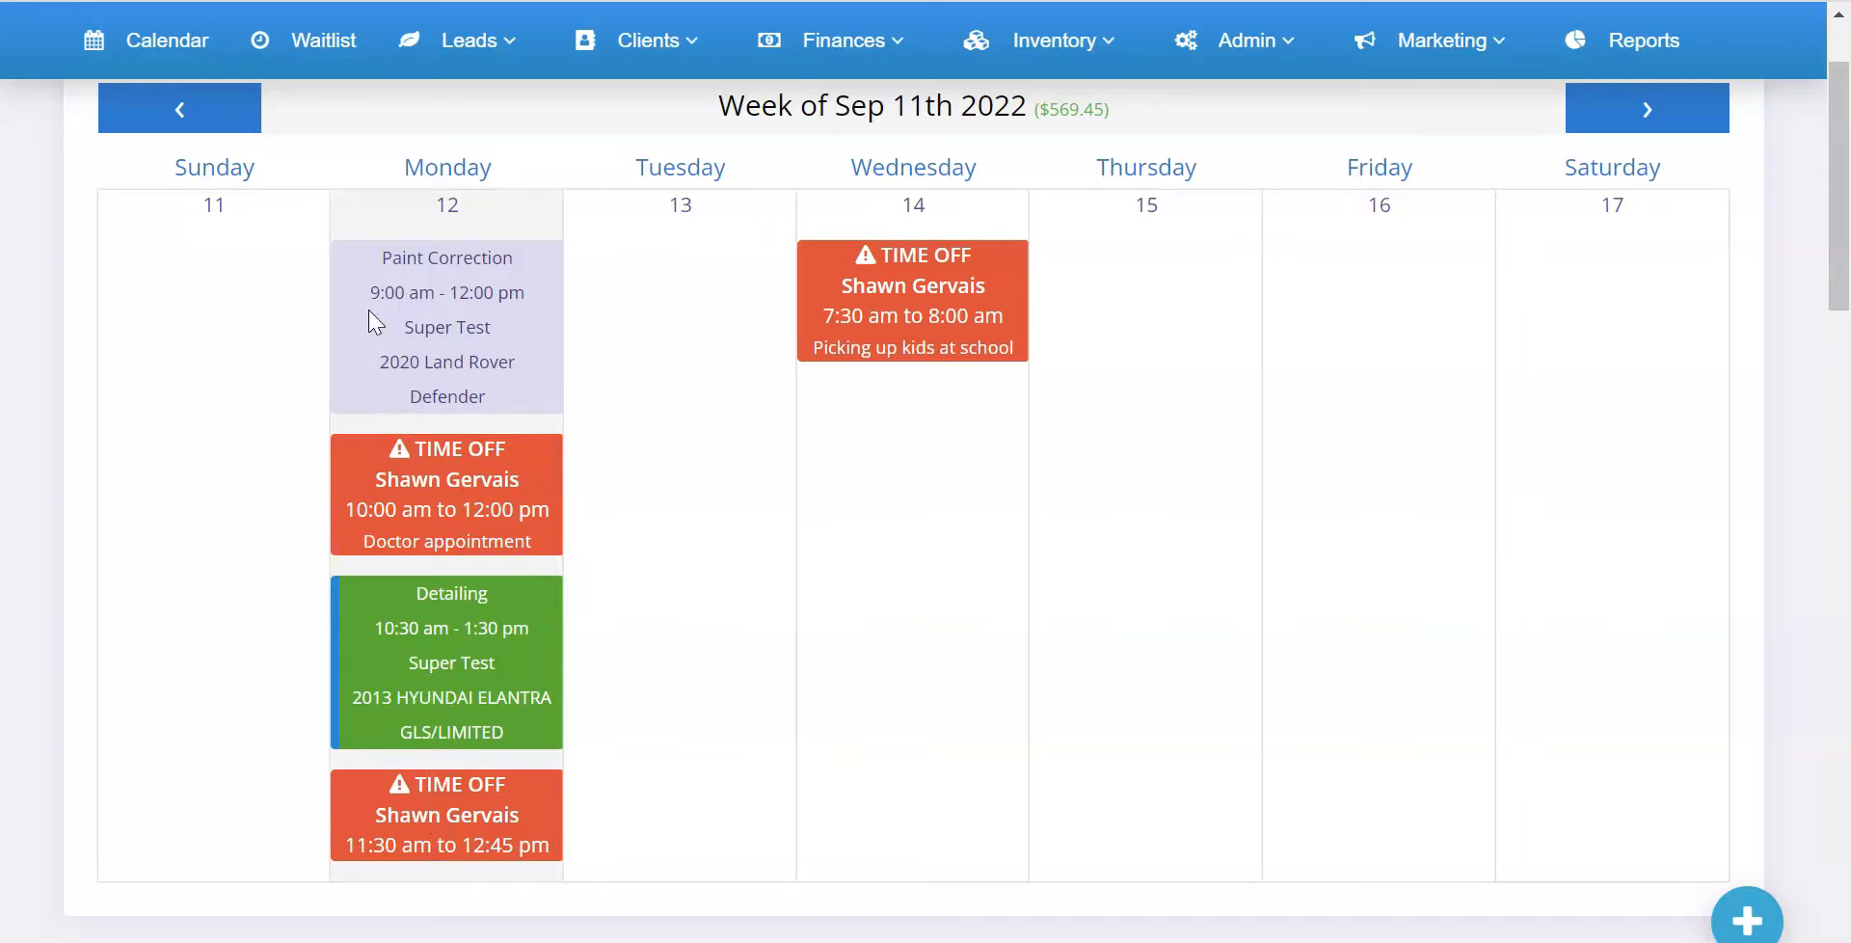
# Open the first listed staff member's short-term time off from the Staff Schedules below the calendar and close the window without adding anything
pyautogui.click(391, 294)
pyautogui.click(284, 345)
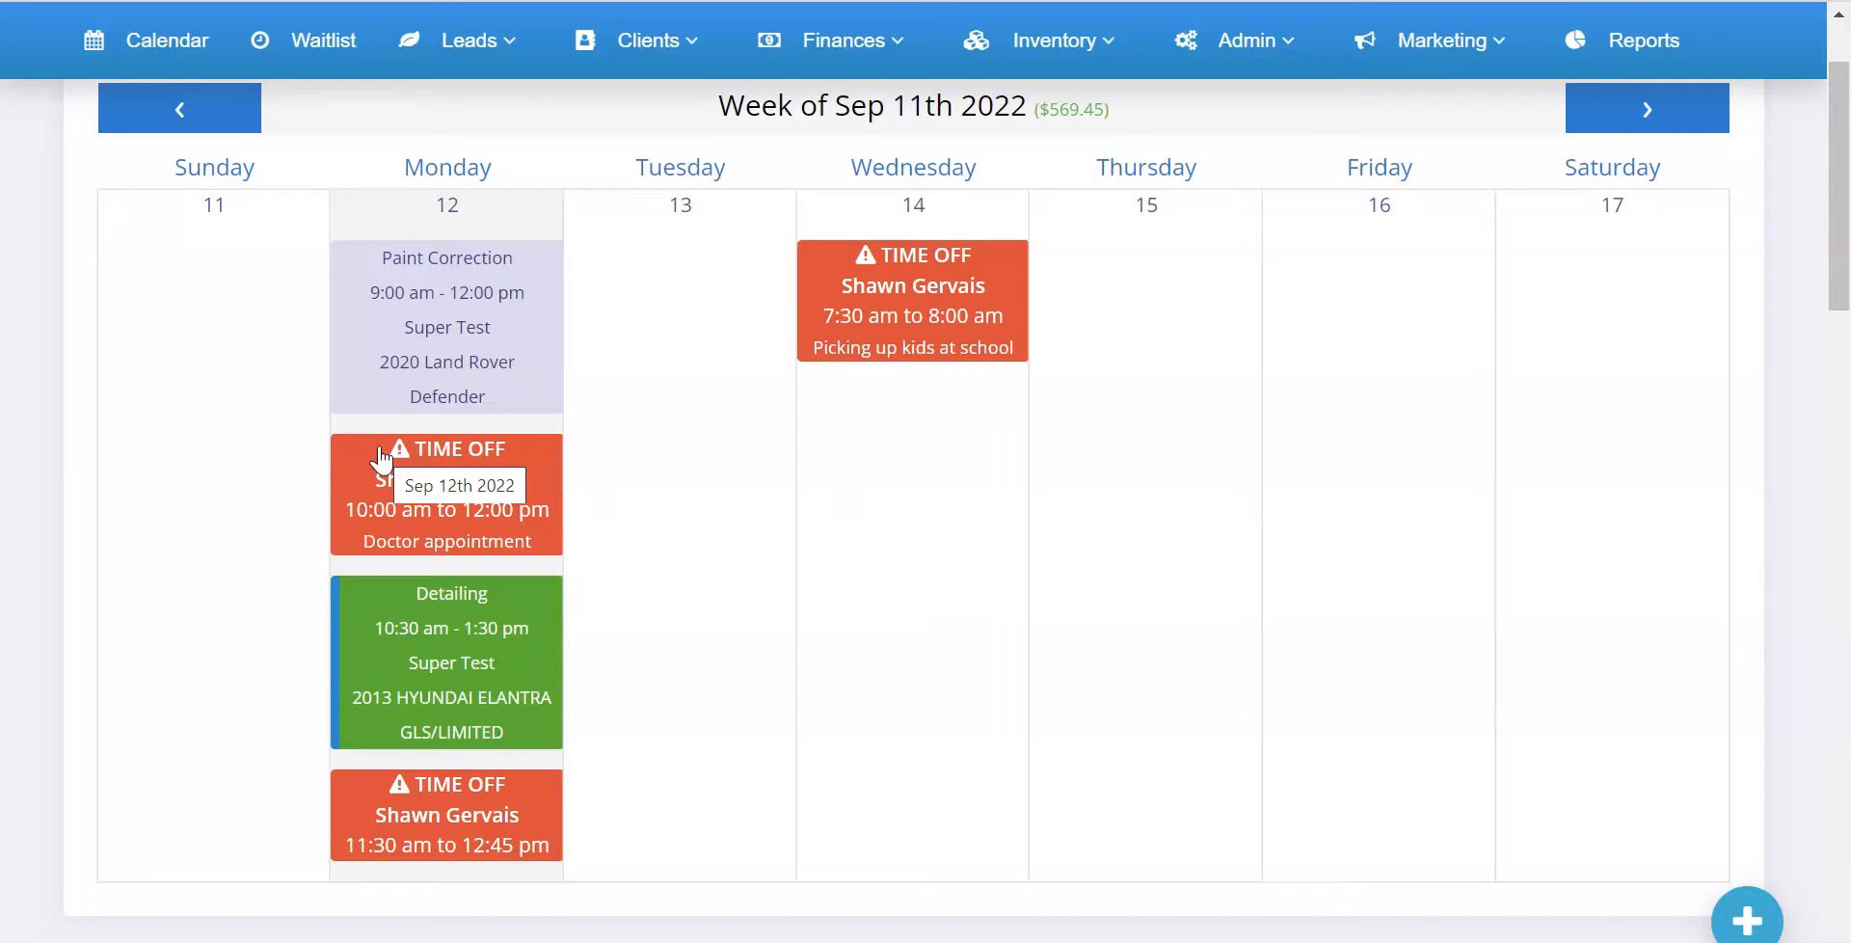
pyautogui.scroll(-5, 379, 569)
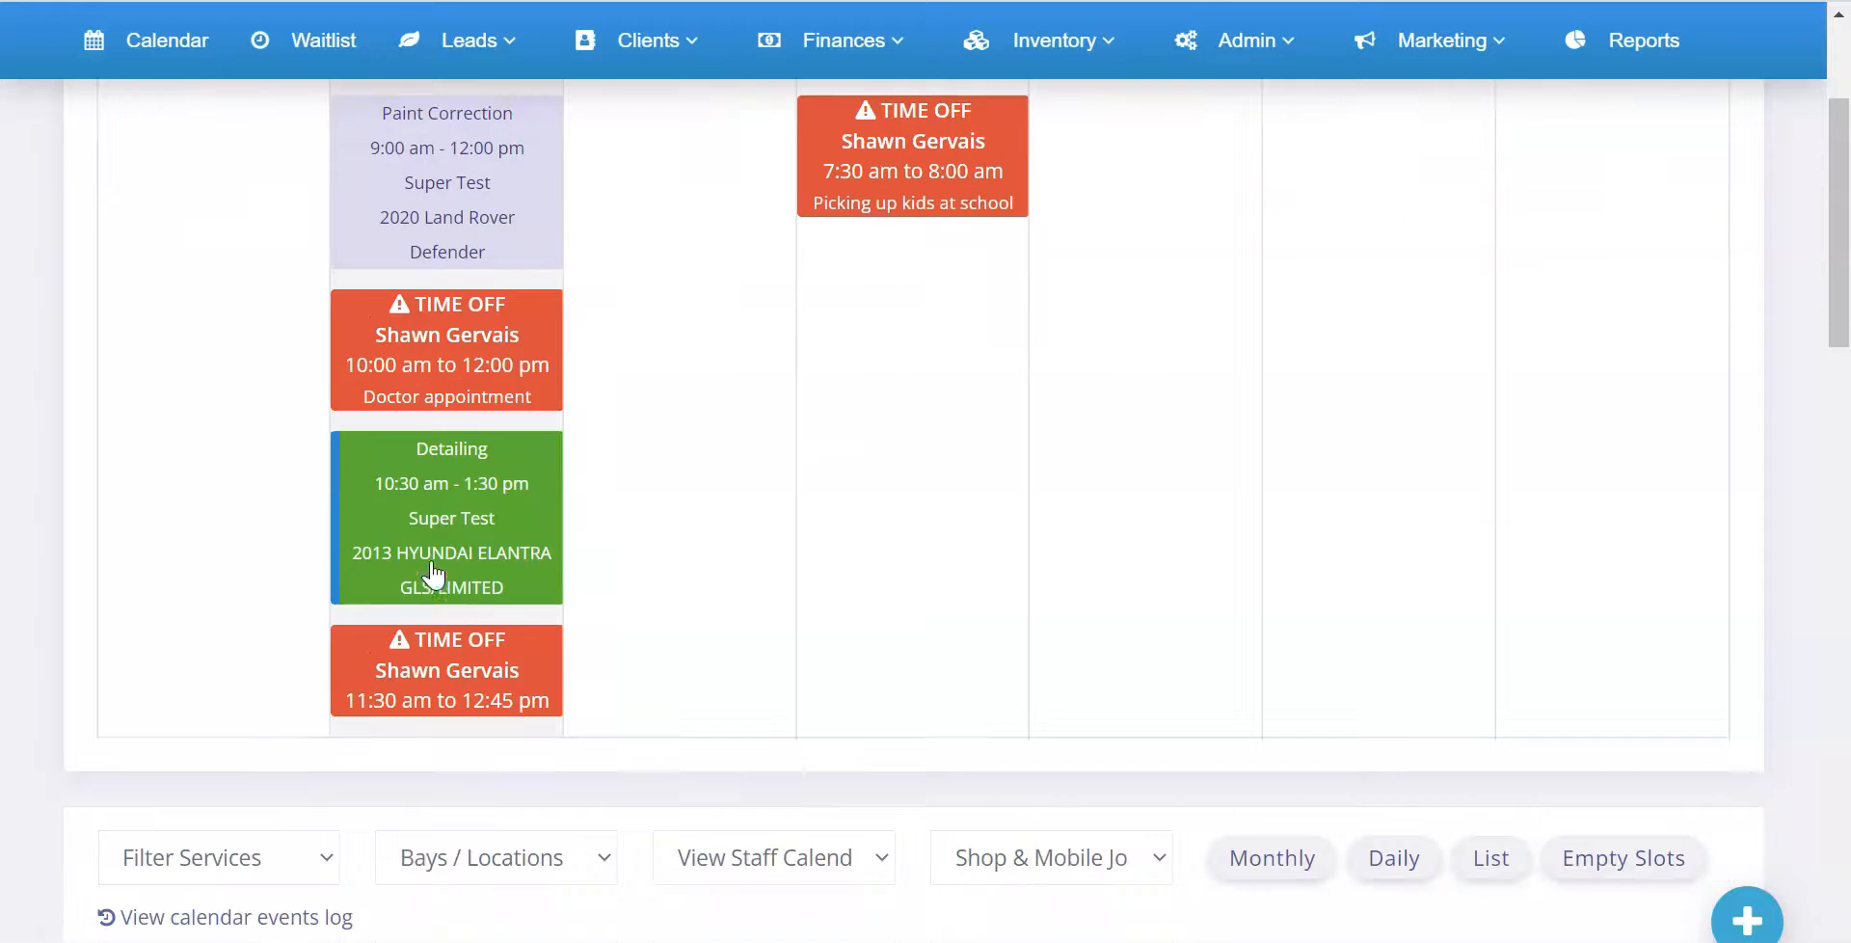
pyautogui.scroll(-6, 529, 479)
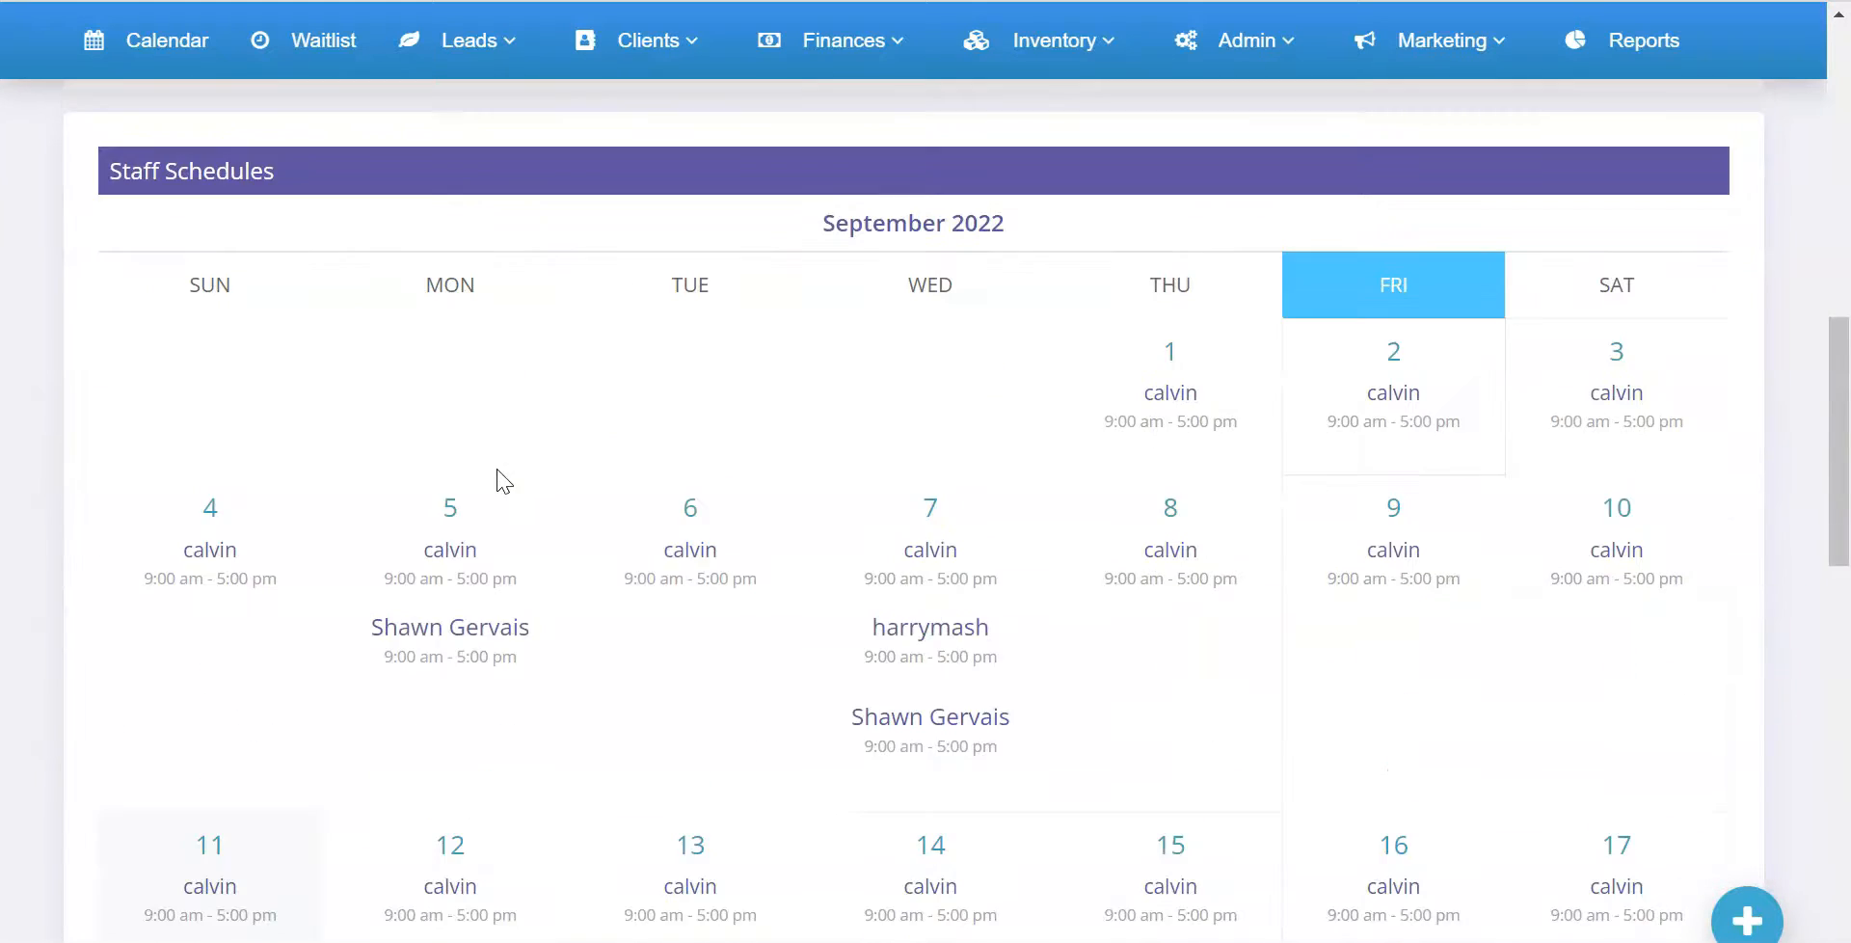
pyautogui.scroll(-6, 415, 434)
pyautogui.scroll(-8, 441, 445)
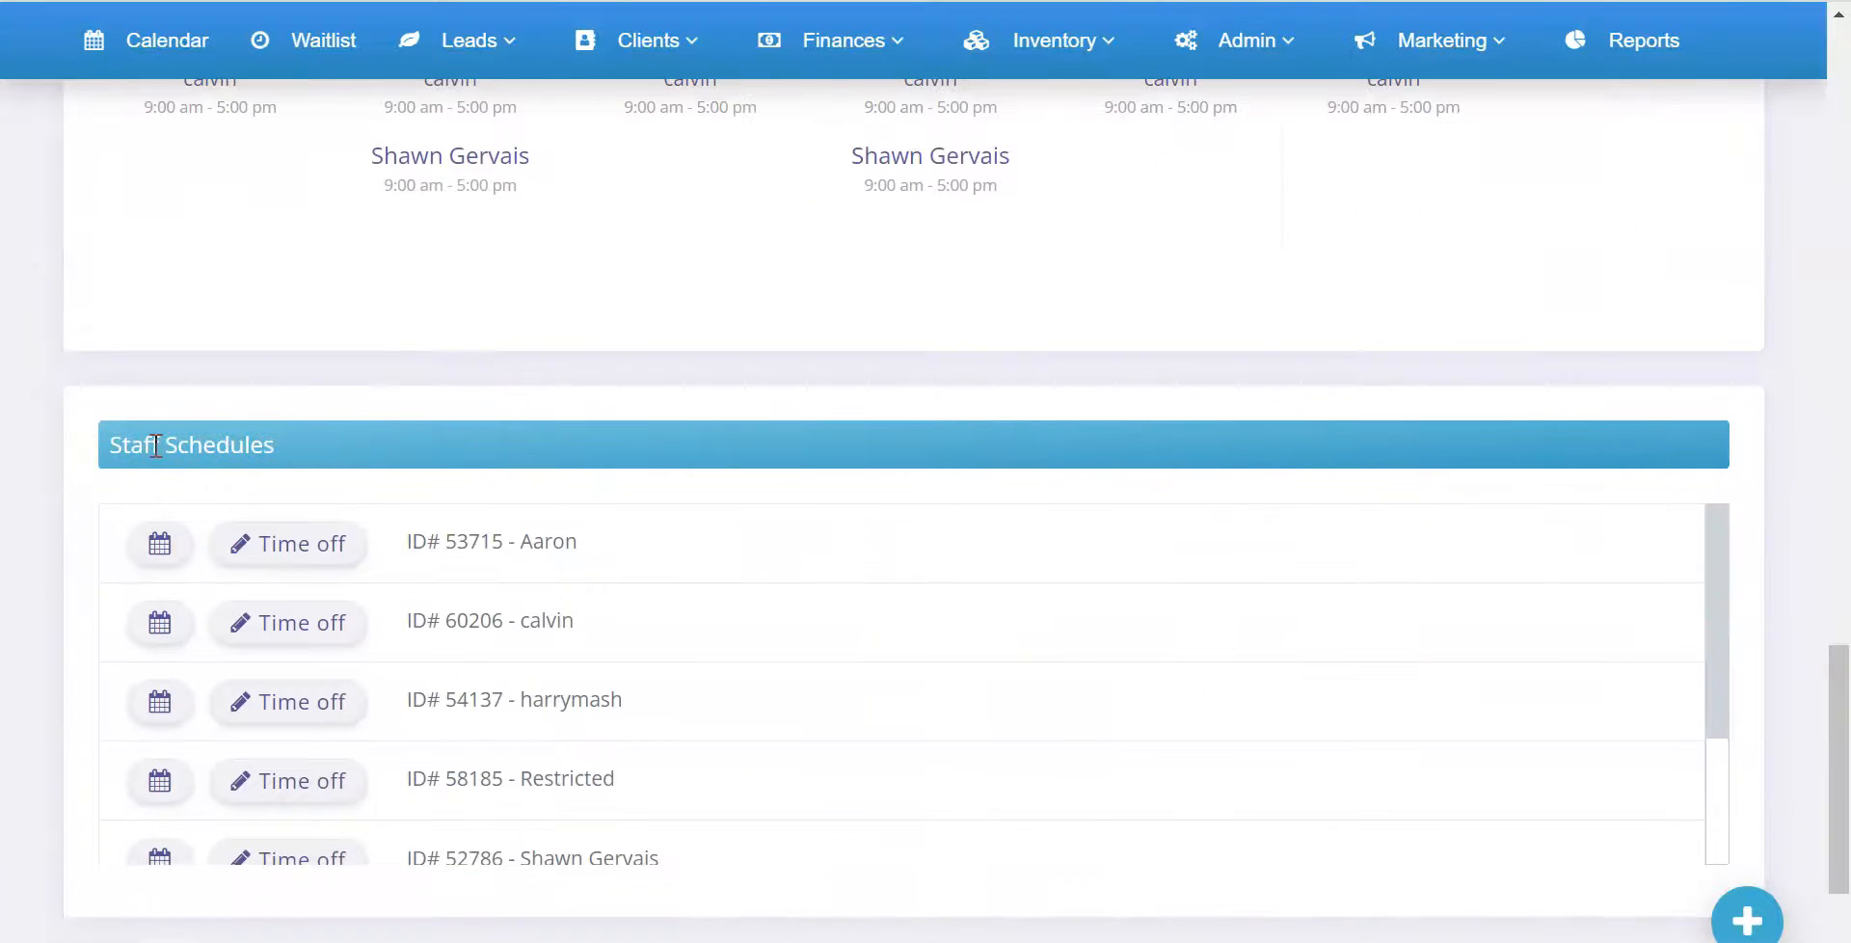
pyautogui.scroll(-2, 235, 459)
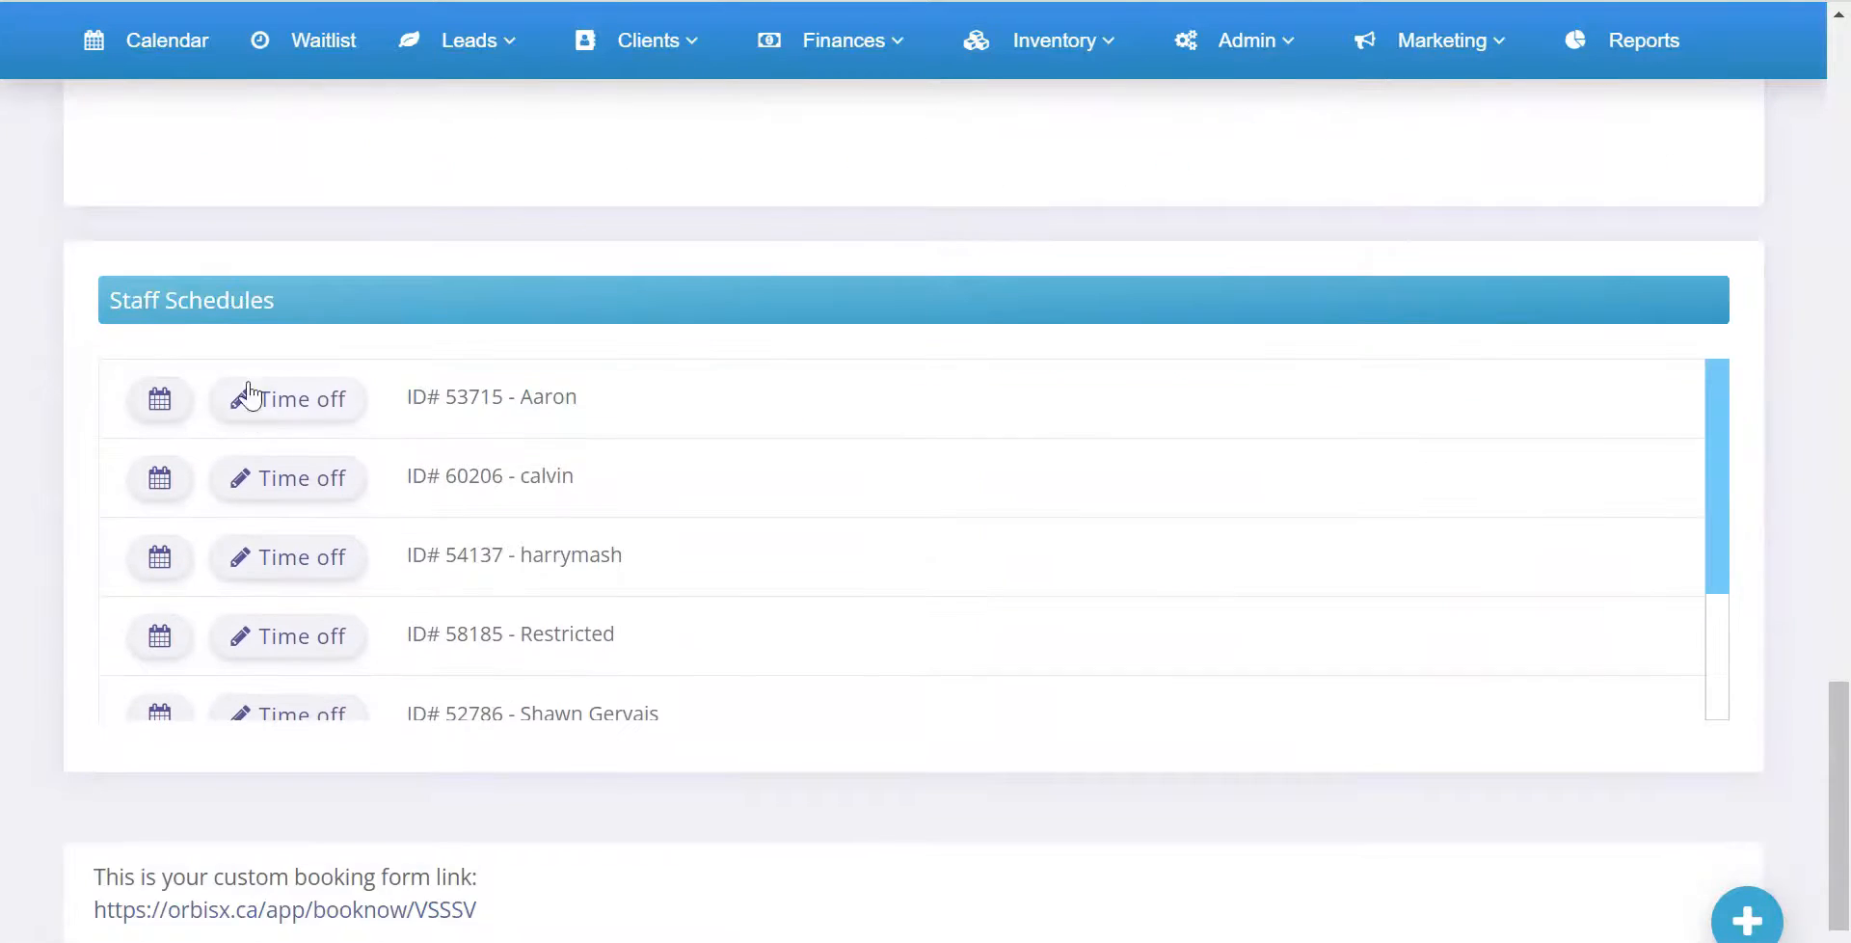
pyautogui.click(307, 401)
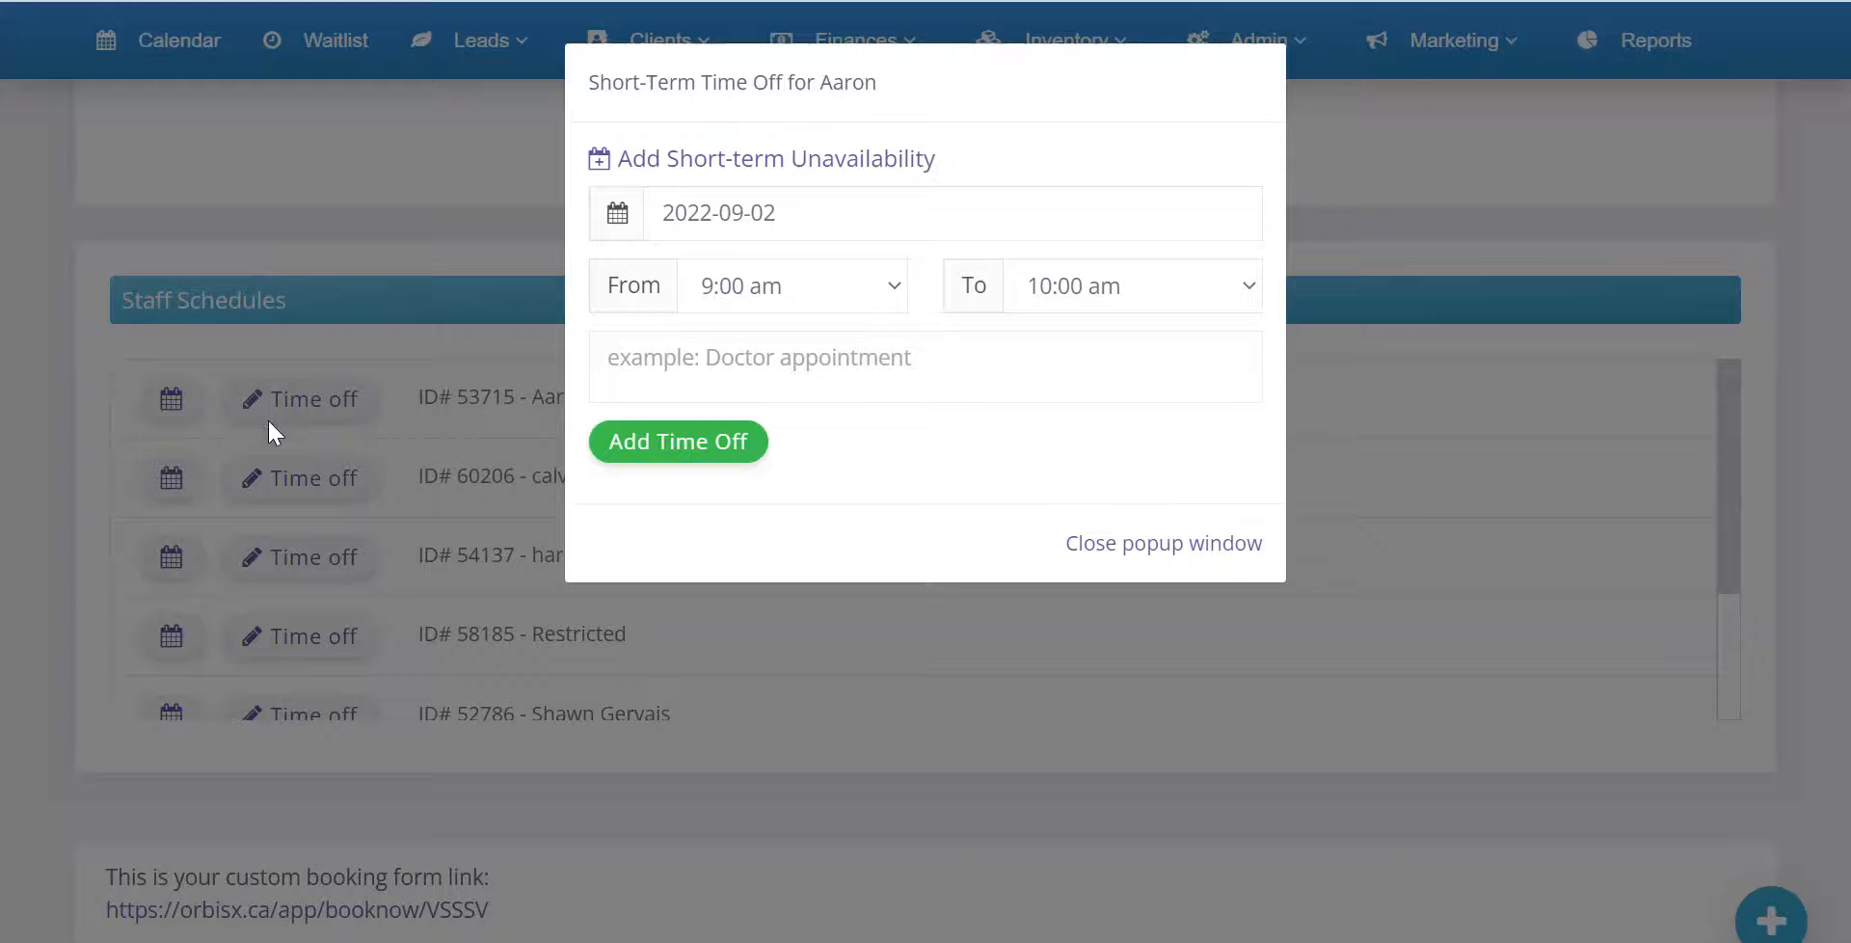
pyautogui.click(1204, 557)
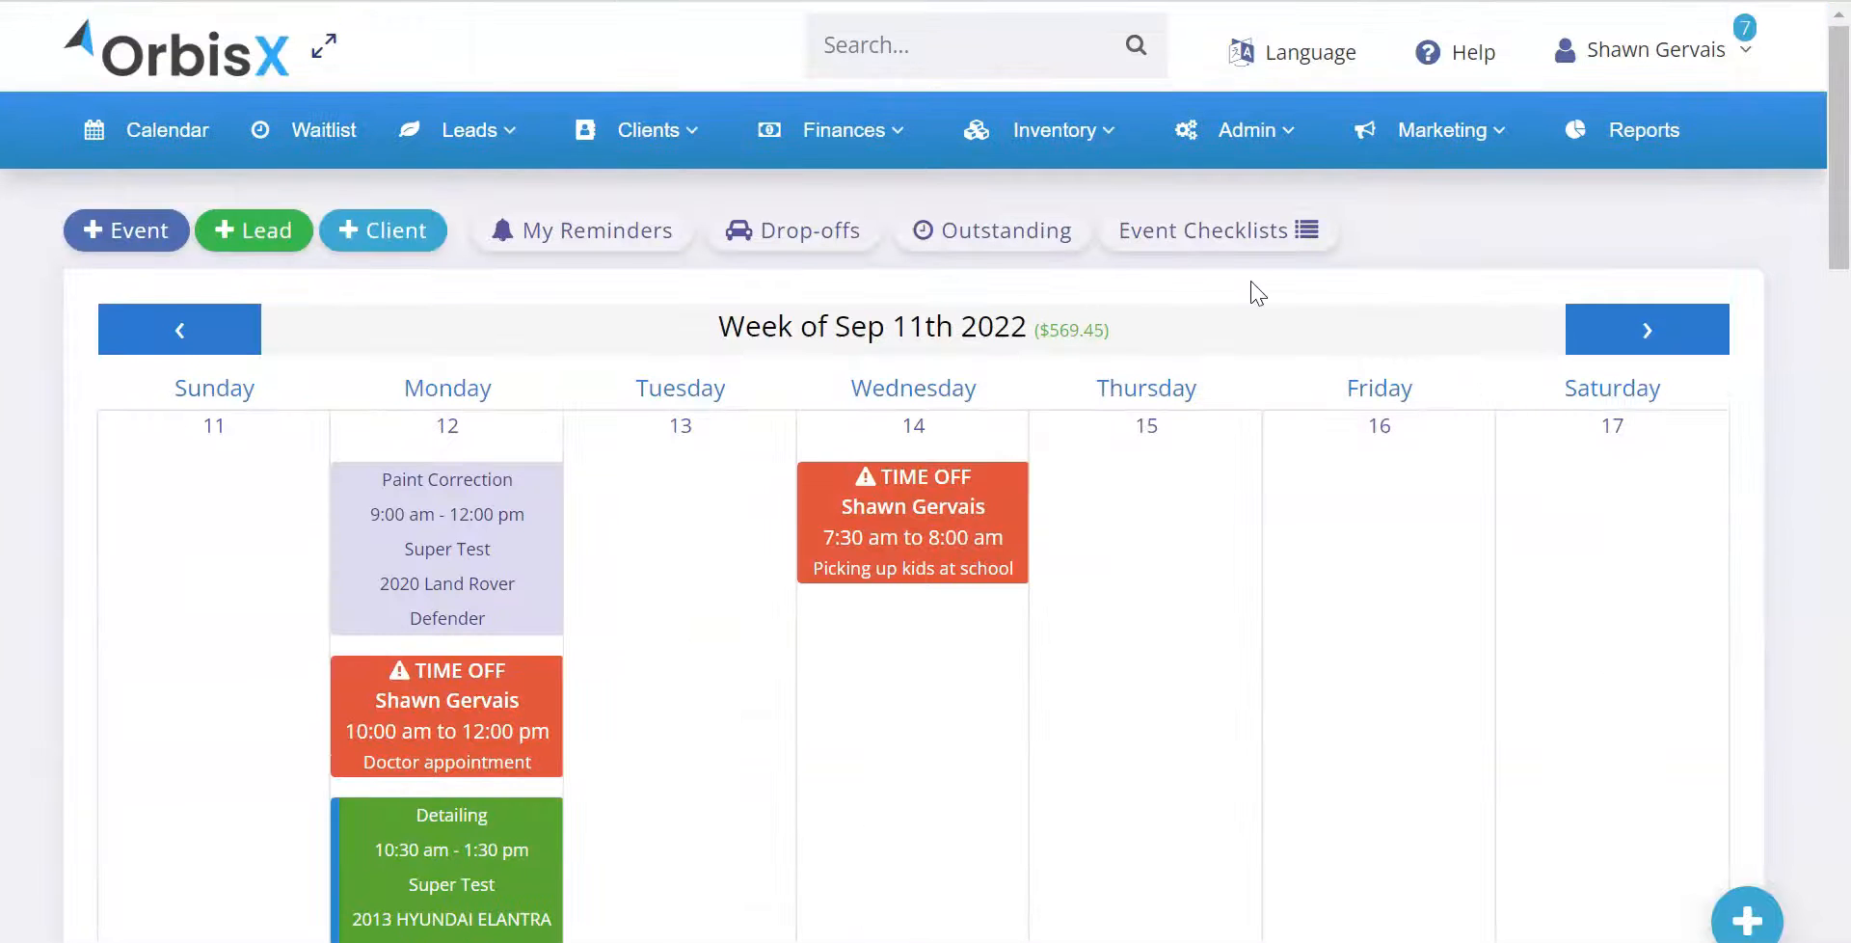
# Go to the Booking Form Settings and open the account owner's short-term time off from the Staff Schedules
pyautogui.click(1253, 131)
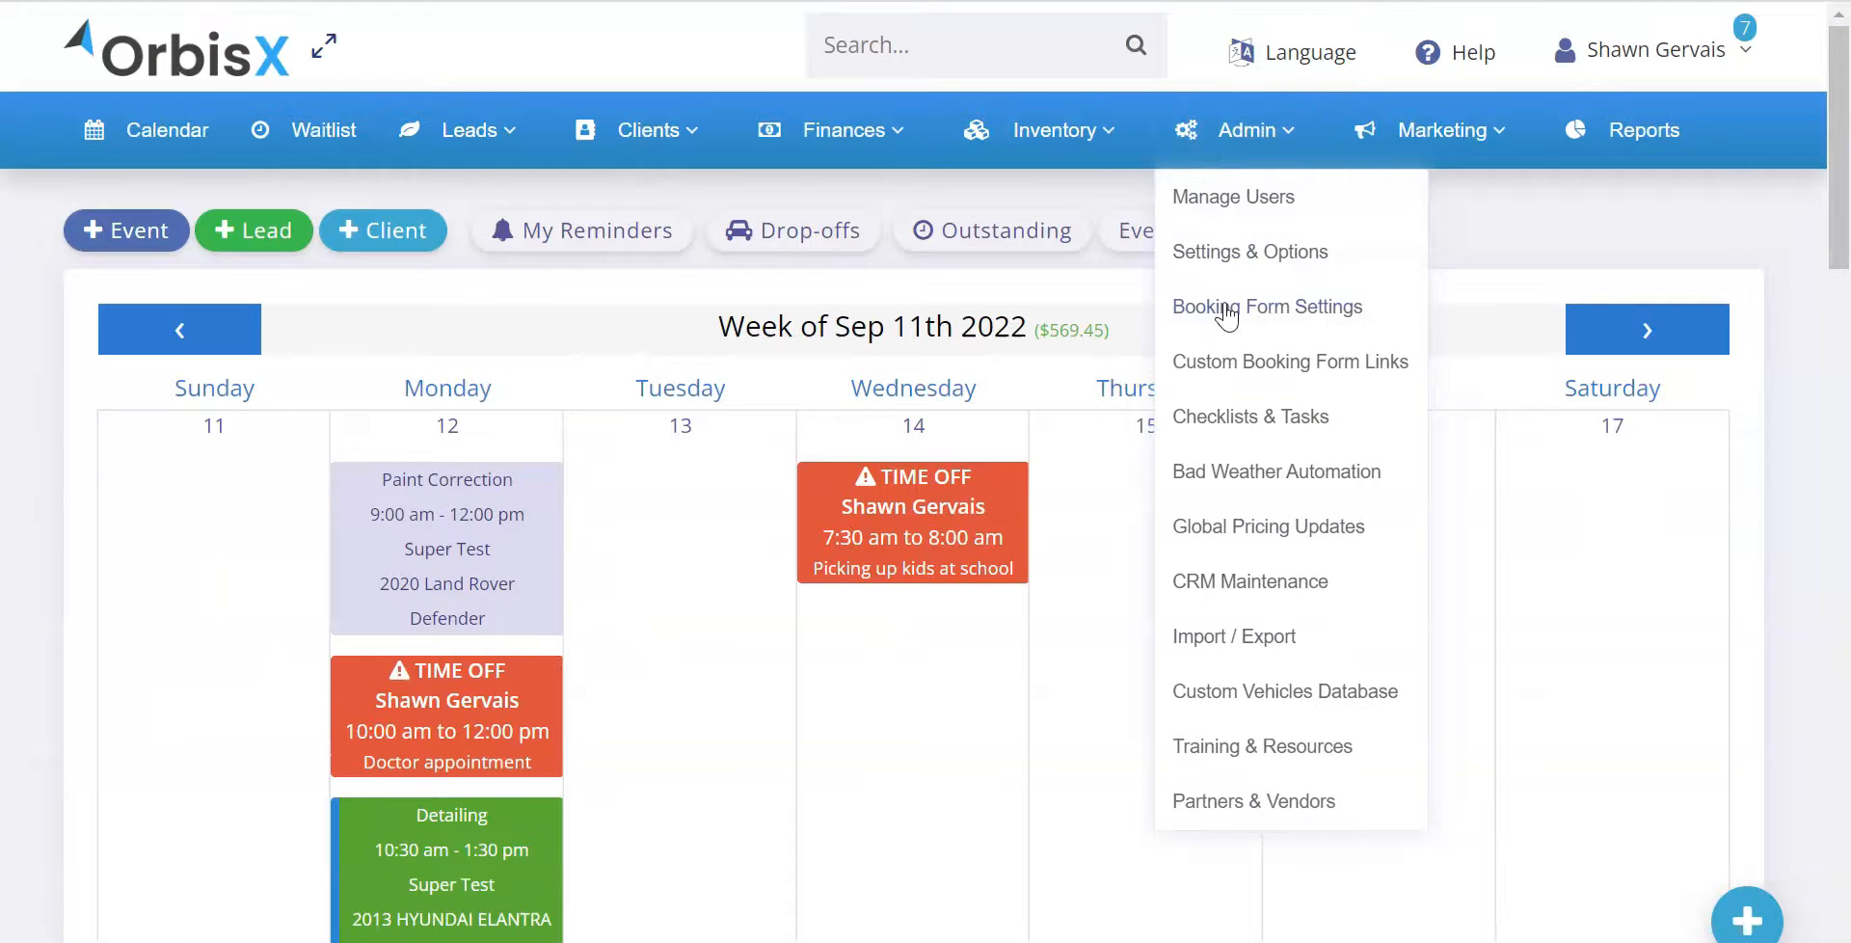
pyautogui.click(1224, 308)
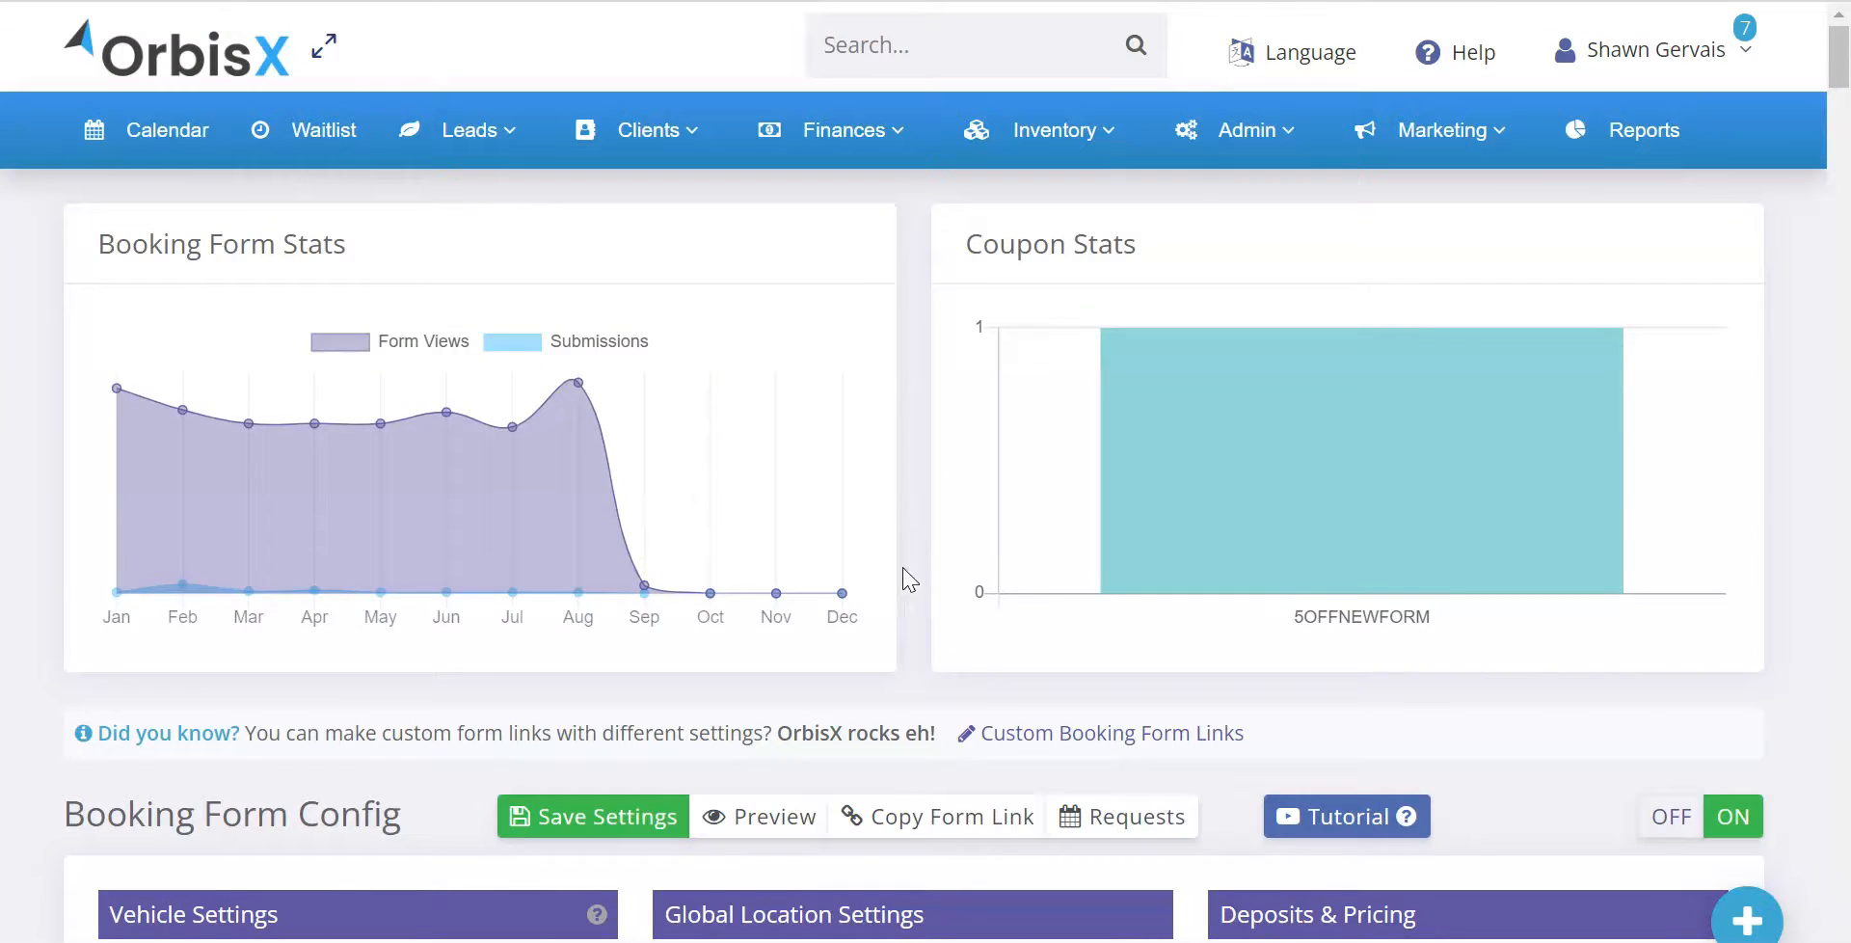
pyautogui.scroll(-20, 932, 571)
pyautogui.scroll(-20, 1060, 569)
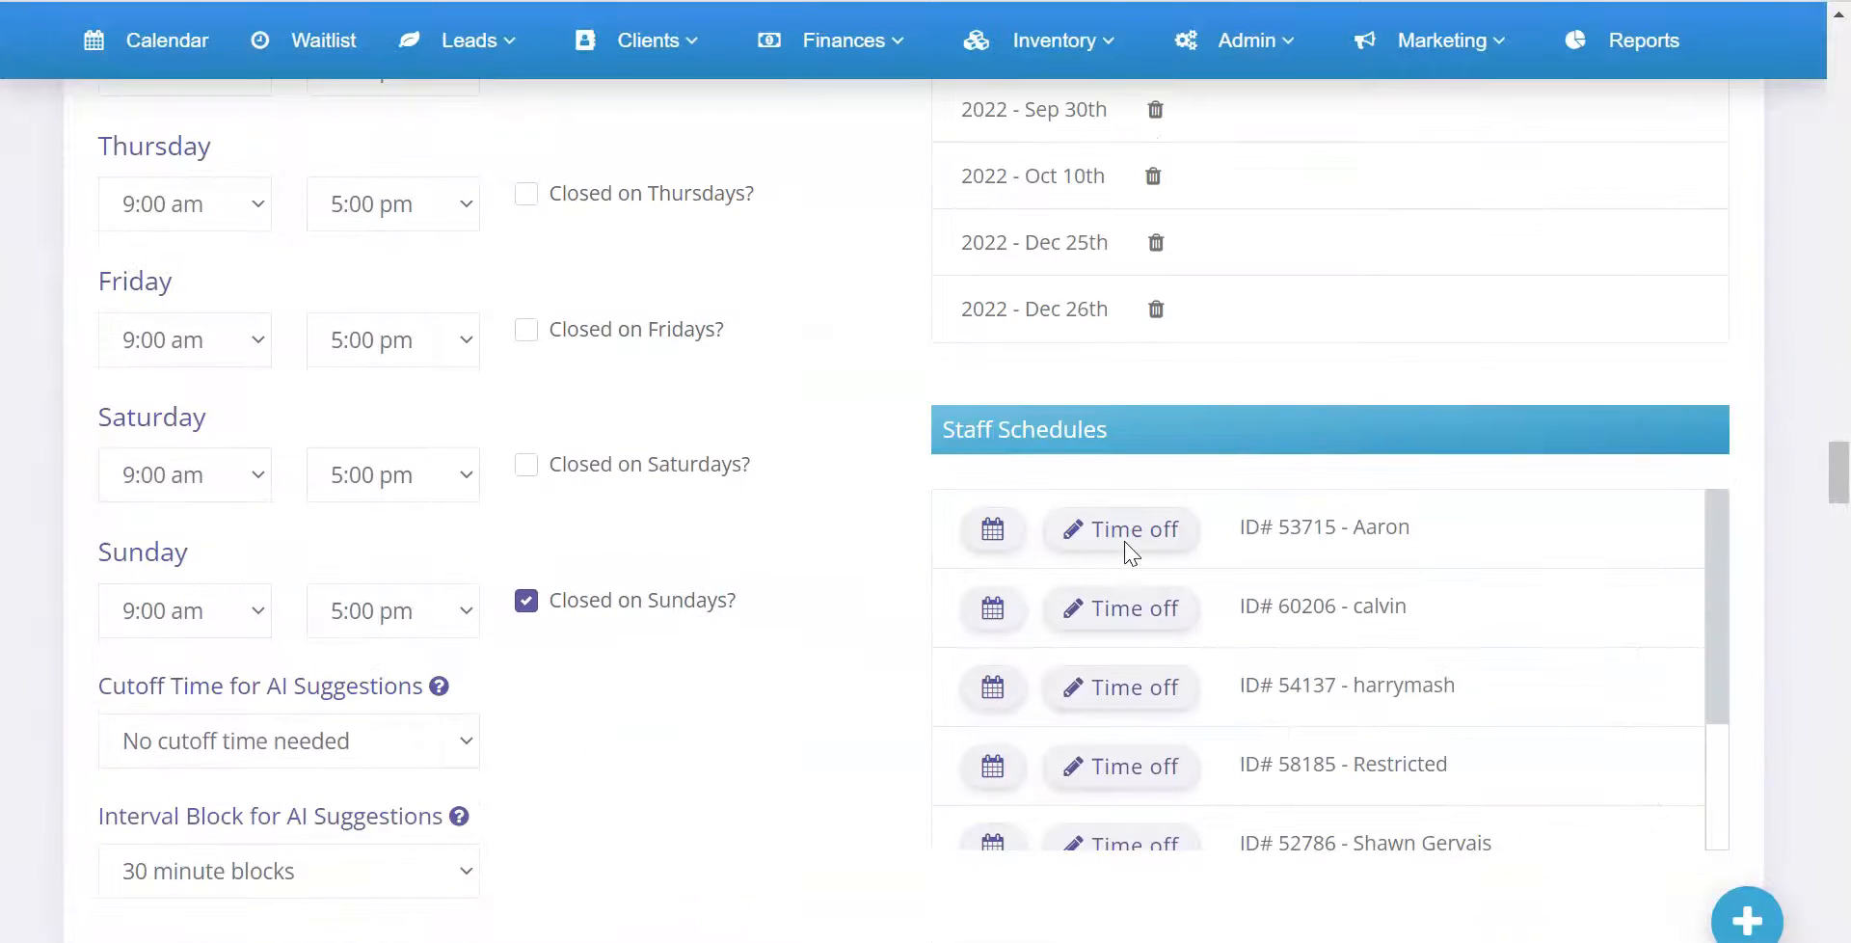
pyautogui.scroll(-2, 1084, 653)
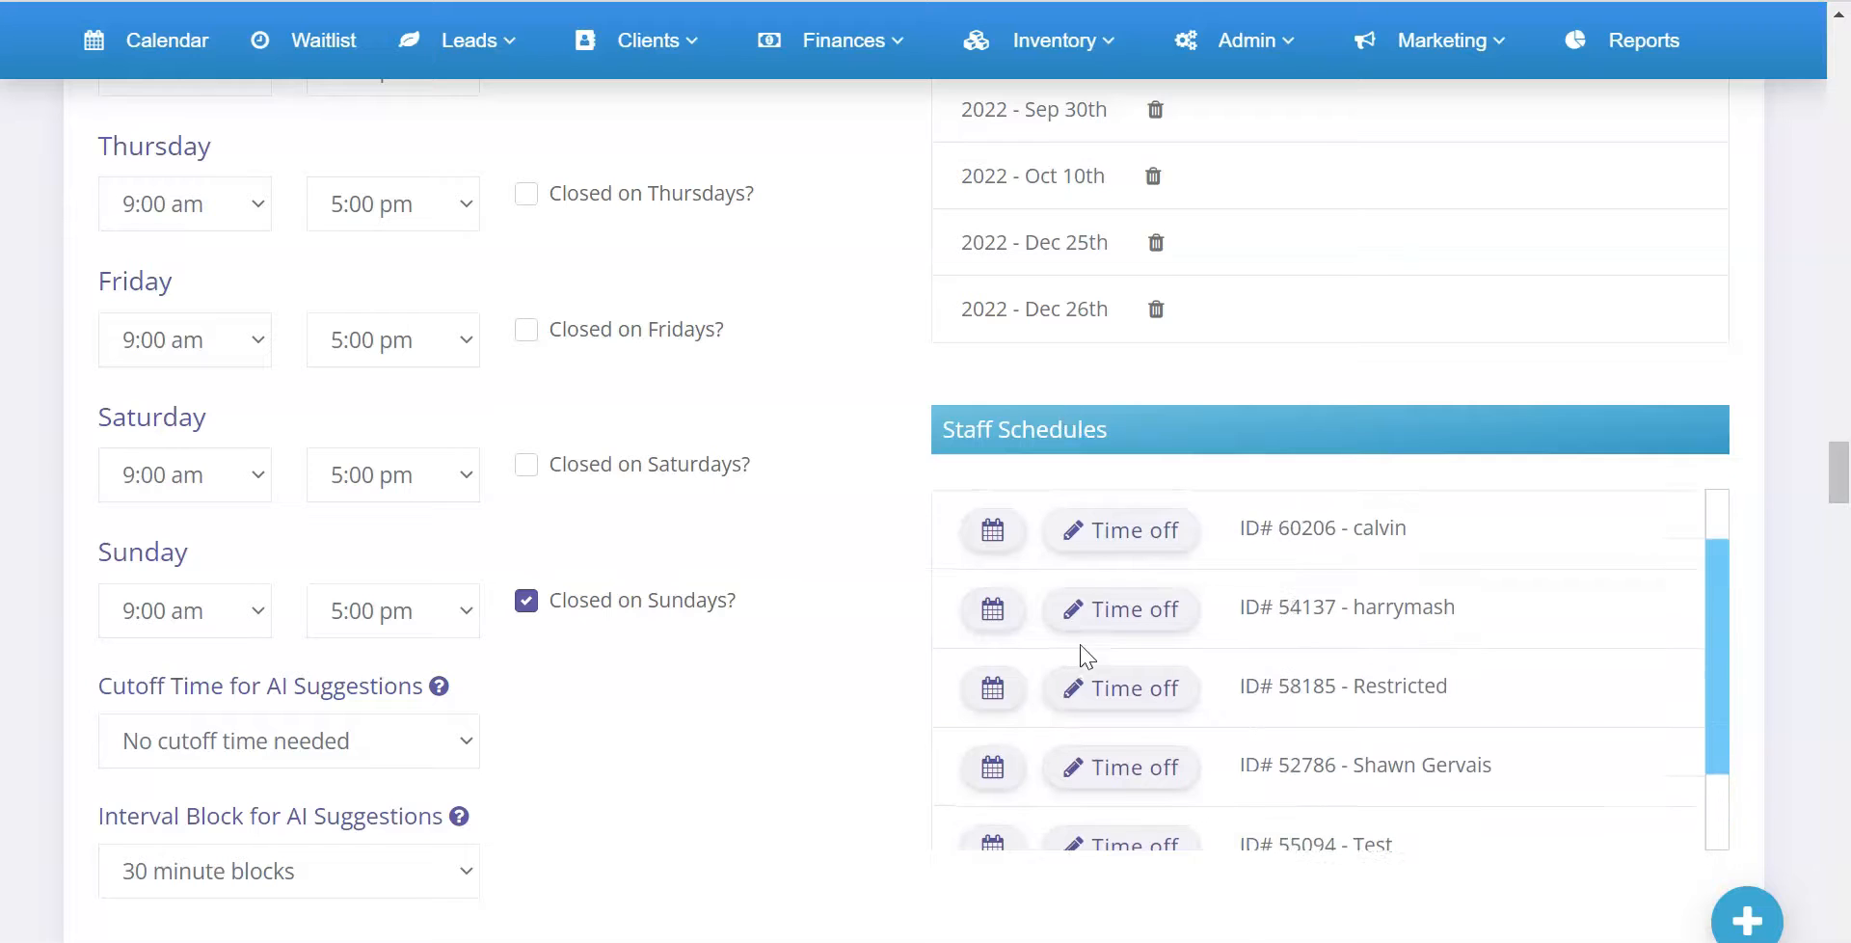
pyautogui.click(1123, 702)
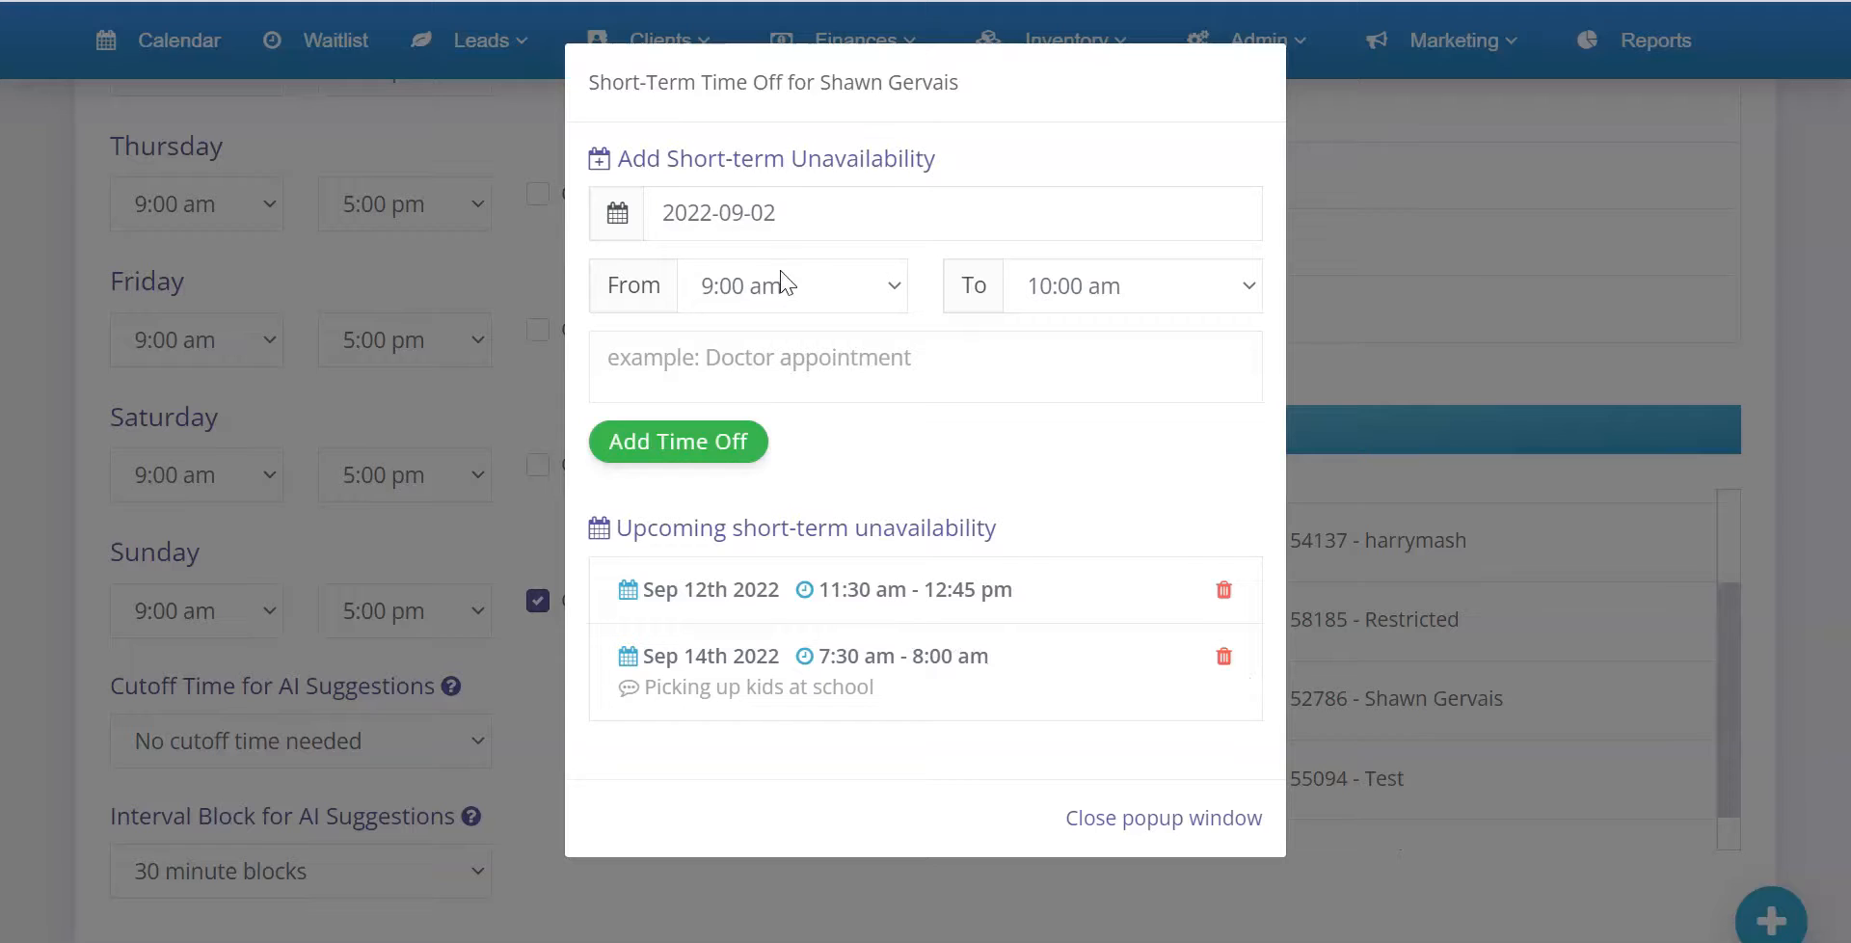
# Set the new short-term unavailability's date to 2022-09-07
pyautogui.click(787, 214)
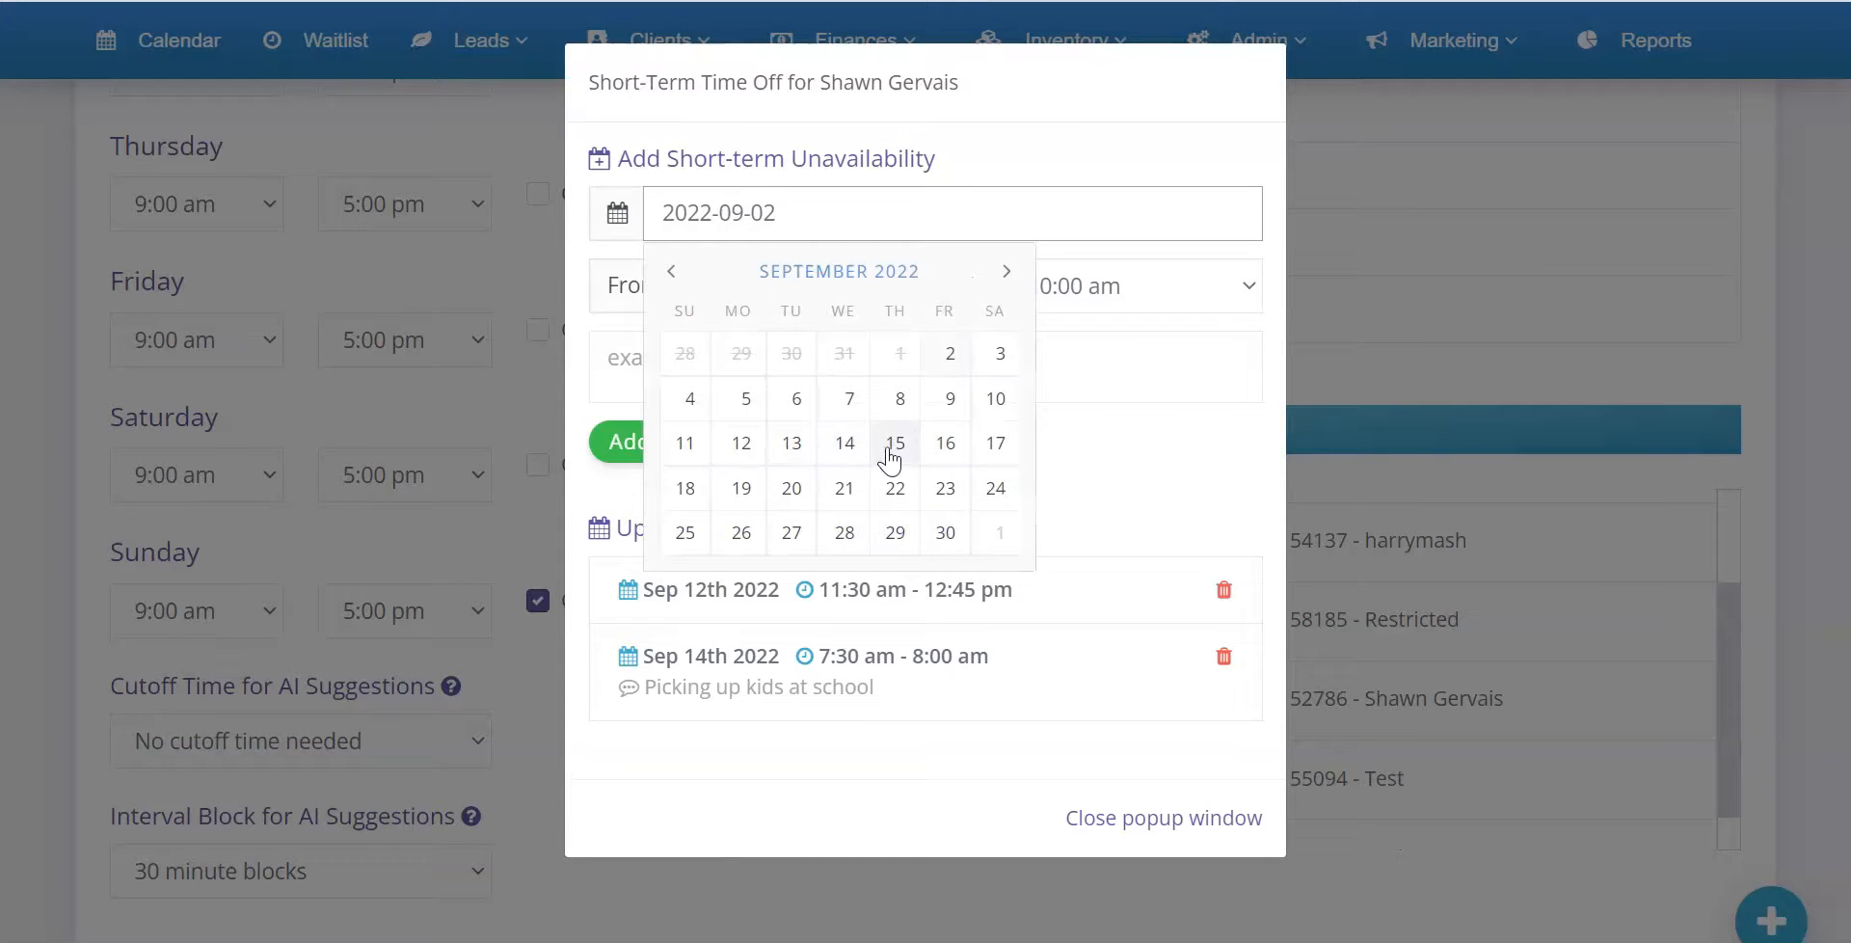
pyautogui.click(743, 490)
pyautogui.click(801, 201)
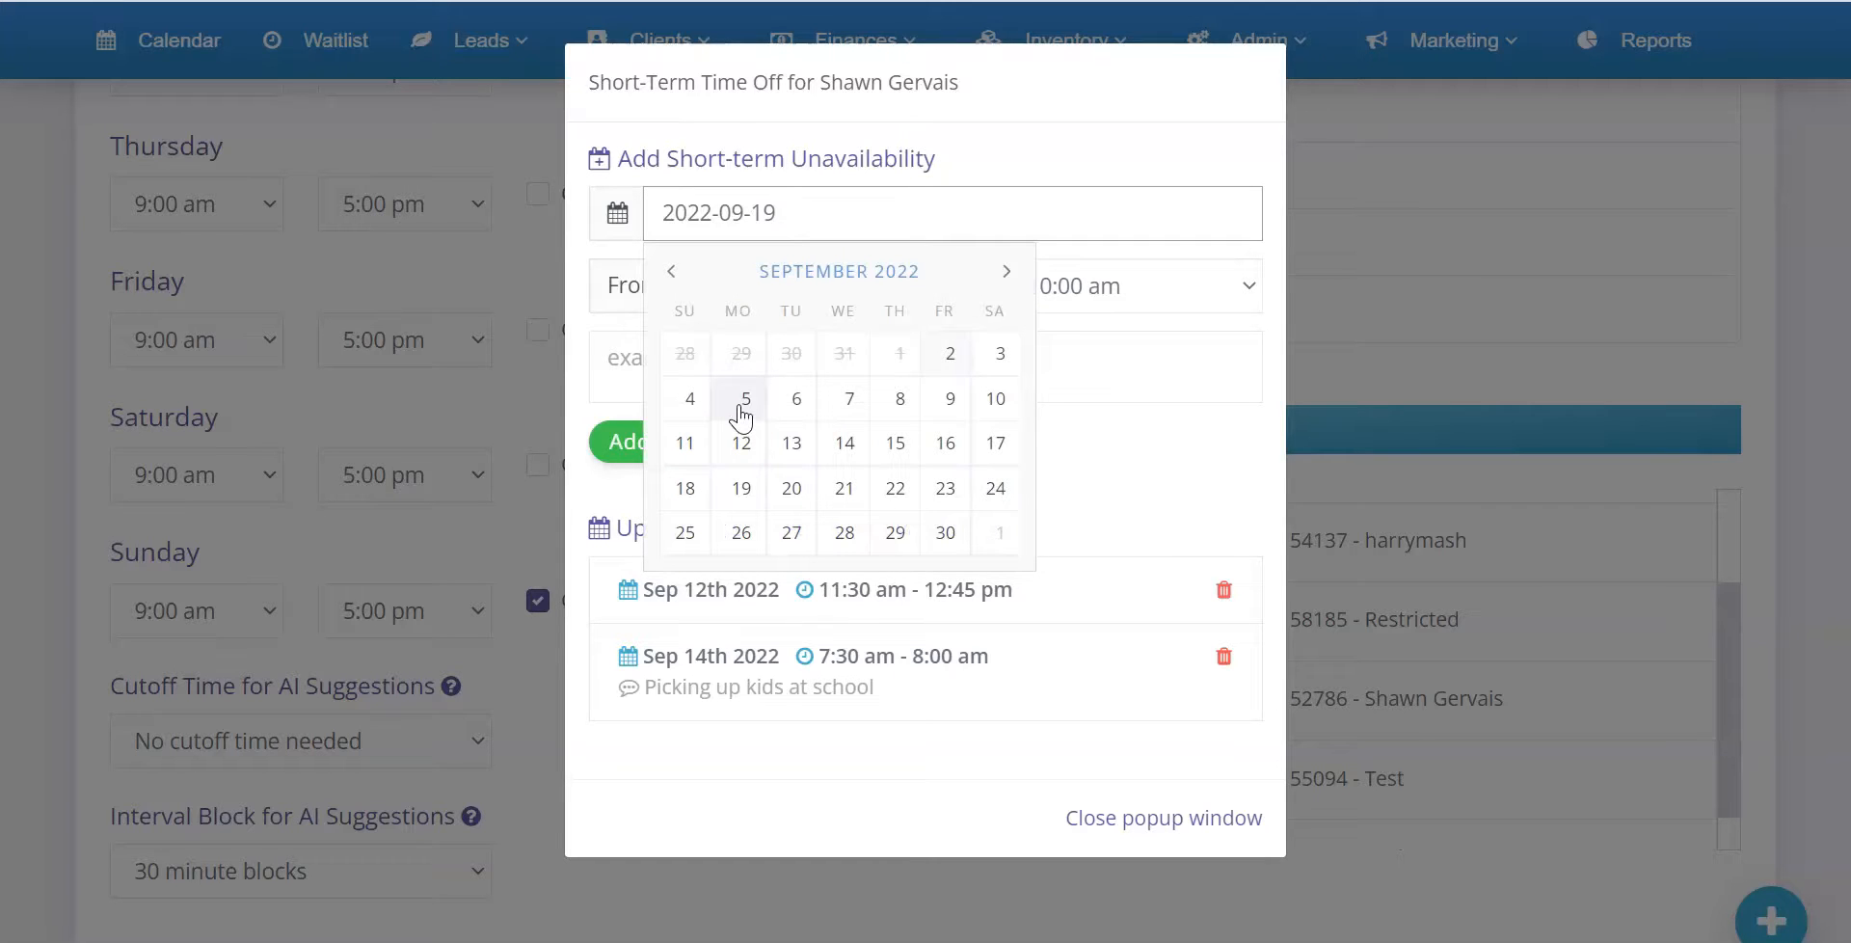
pyautogui.click(852, 403)
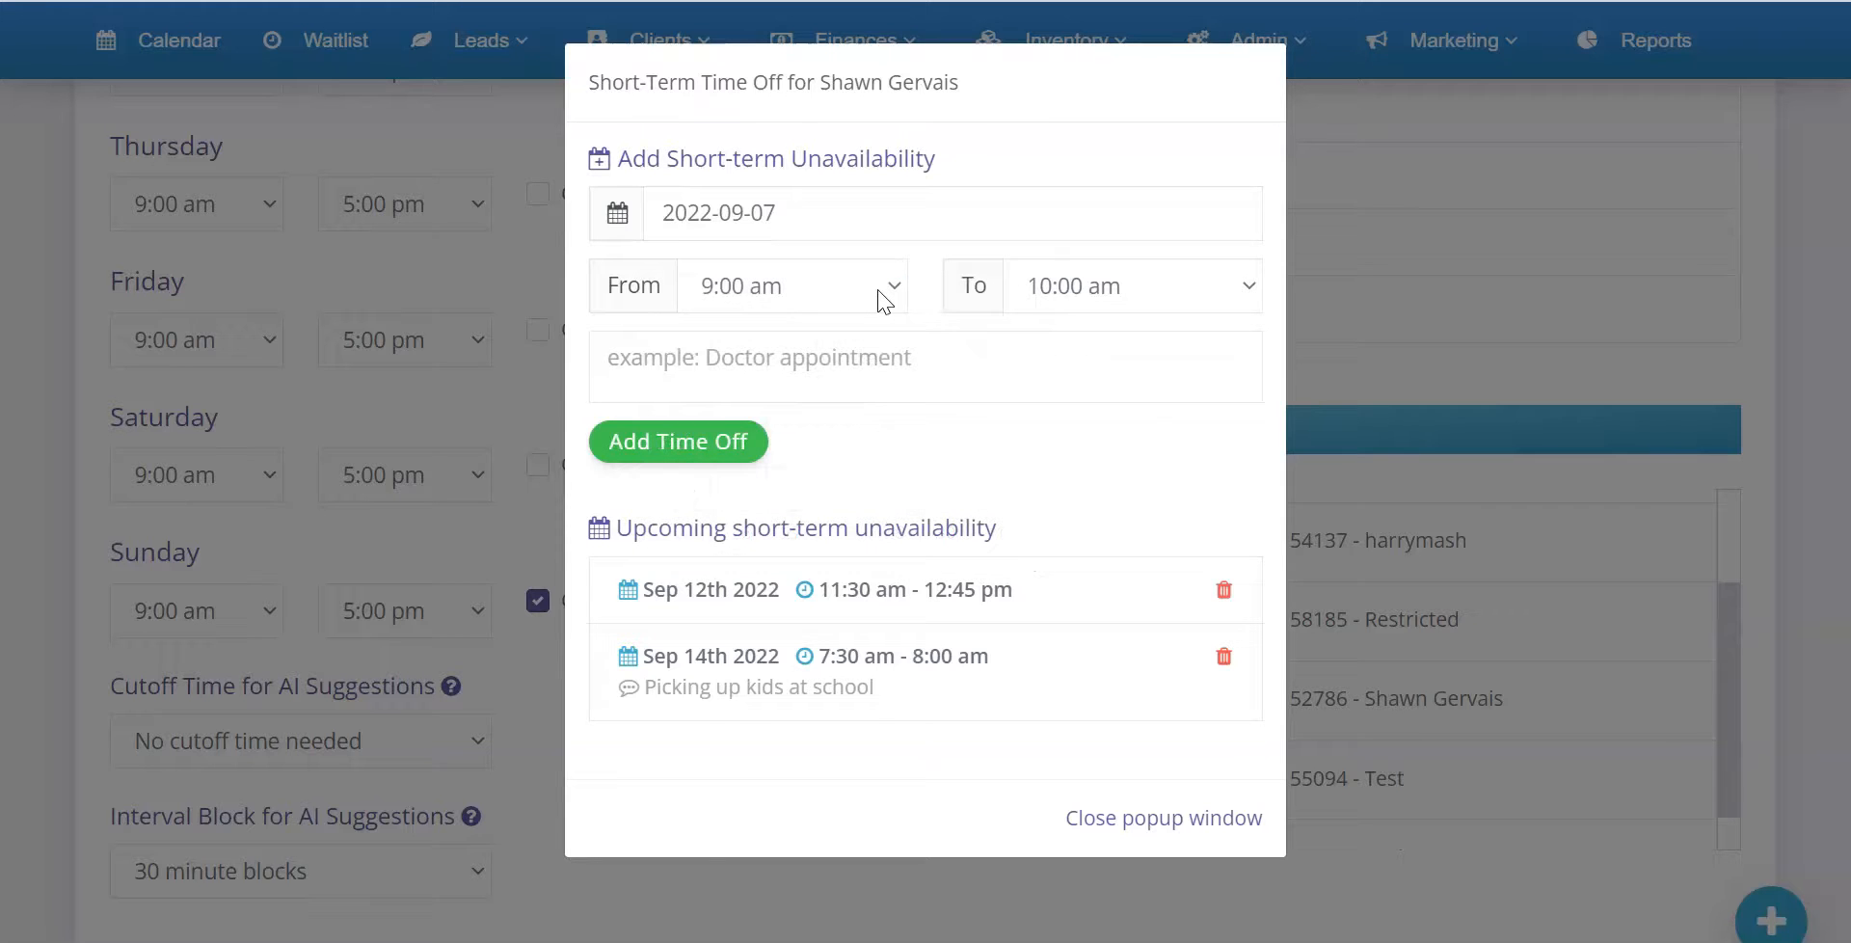
# Set the unavailability's time range from 10:00 am to 11:00 am
pyautogui.click(884, 287)
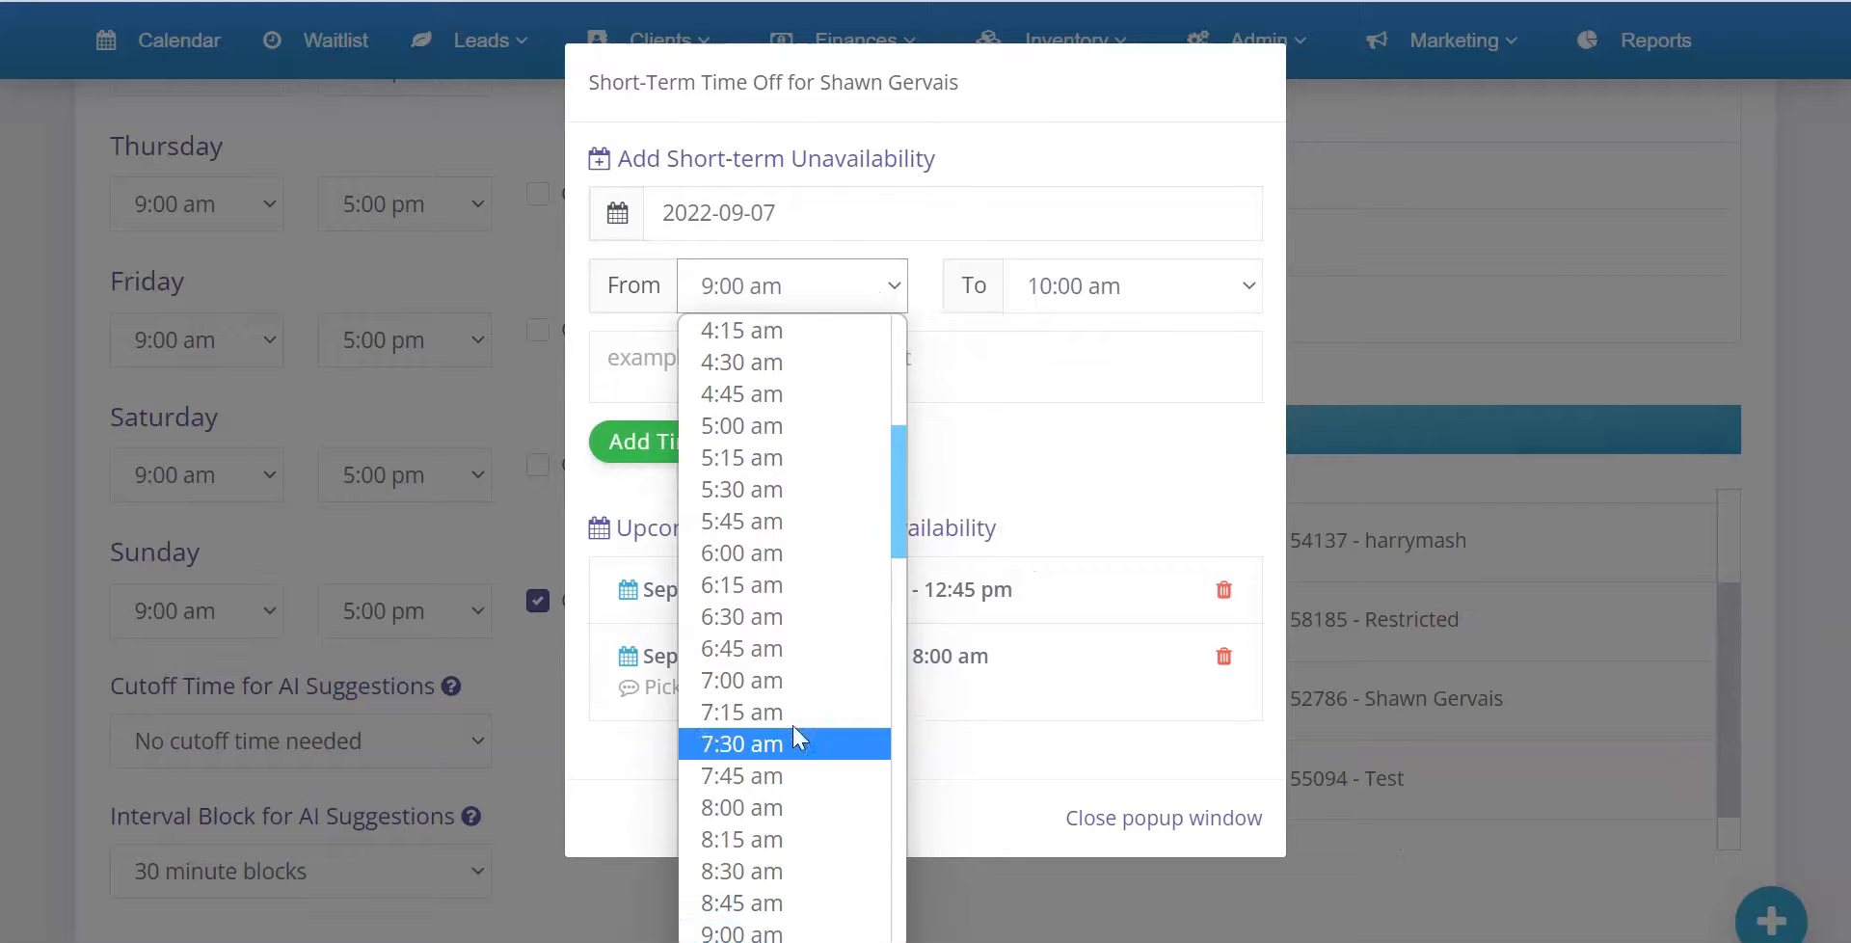
pyautogui.scroll(-3, 796, 805)
pyautogui.click(779, 773)
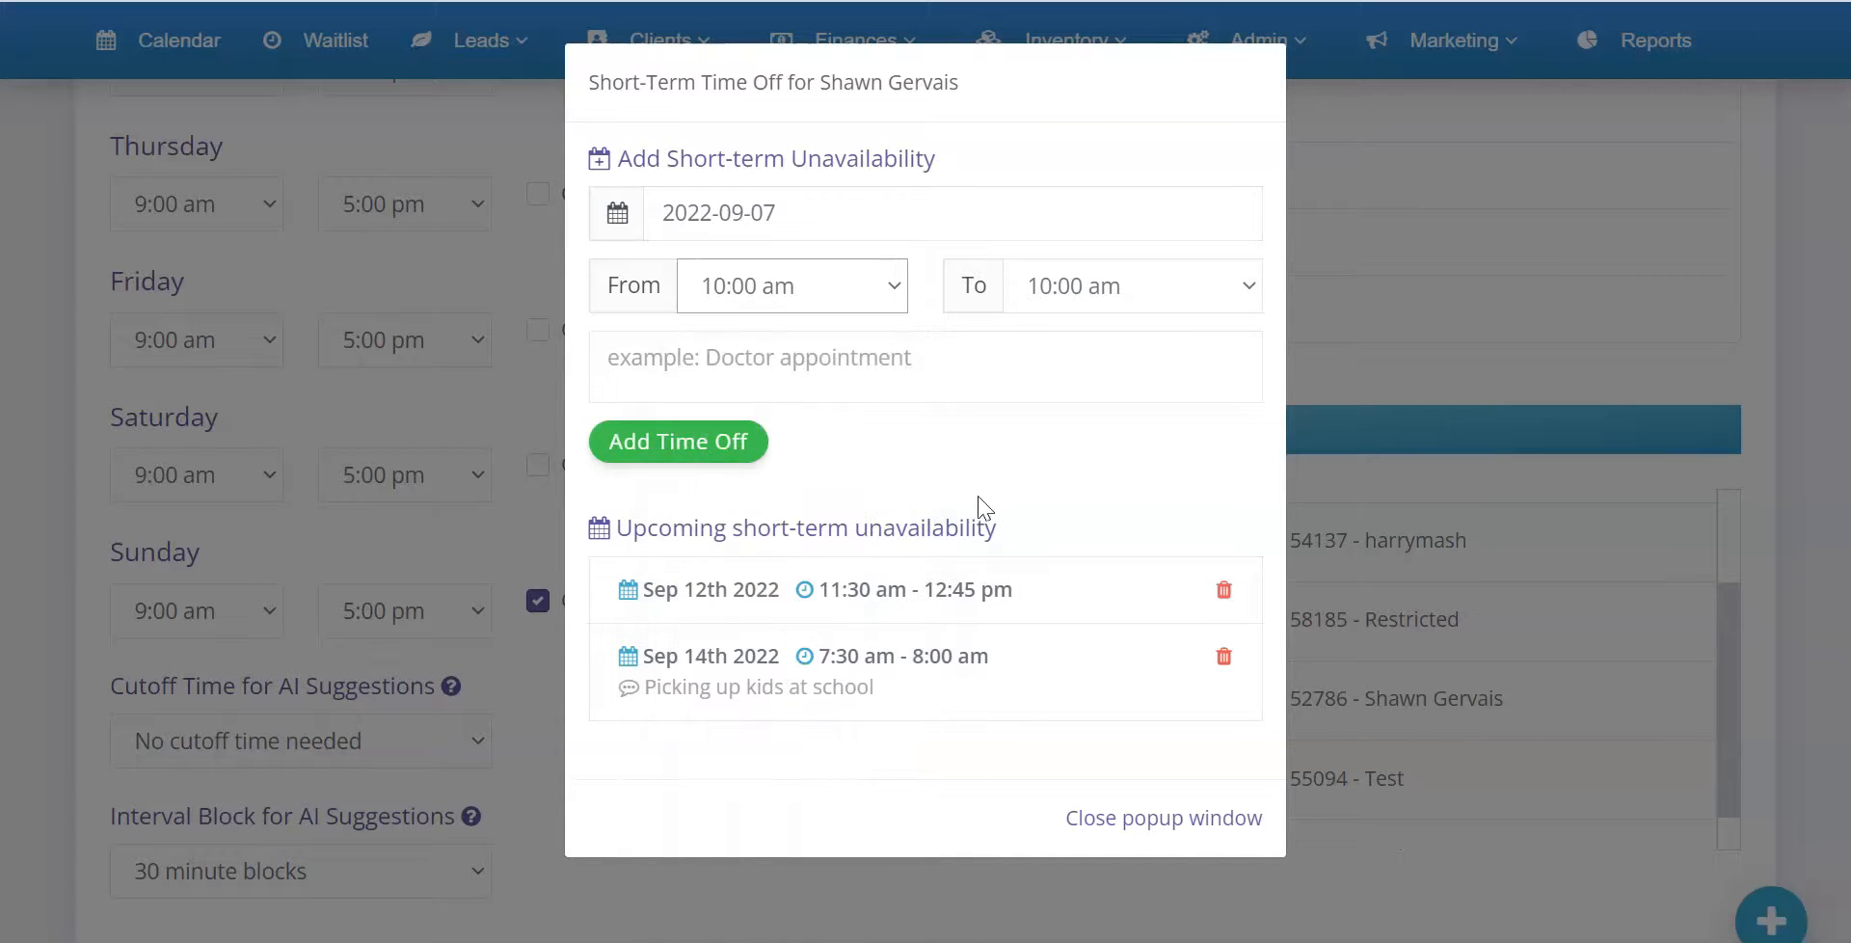
pyautogui.click(1157, 286)
pyautogui.scroll(-5, 1086, 578)
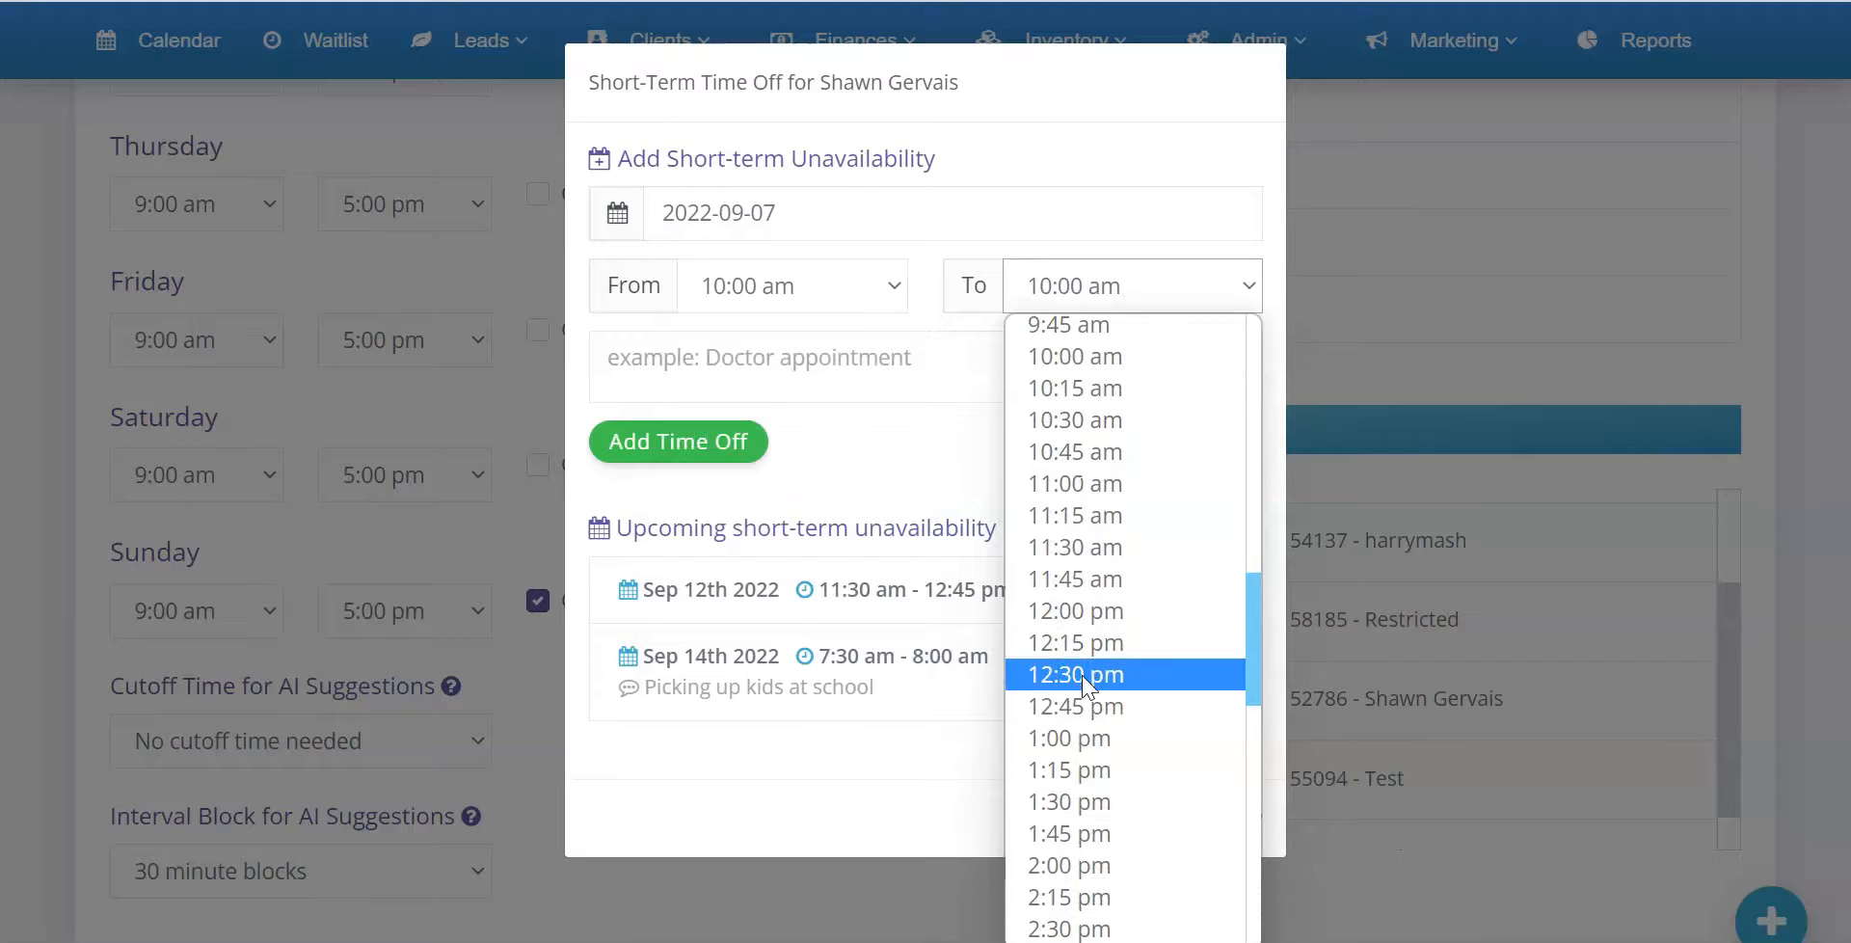
pyautogui.click(1087, 487)
# Enter "Dentist" as the reason and add the time off
pyautogui.click(732, 366)
pyautogui.write('Dentist')
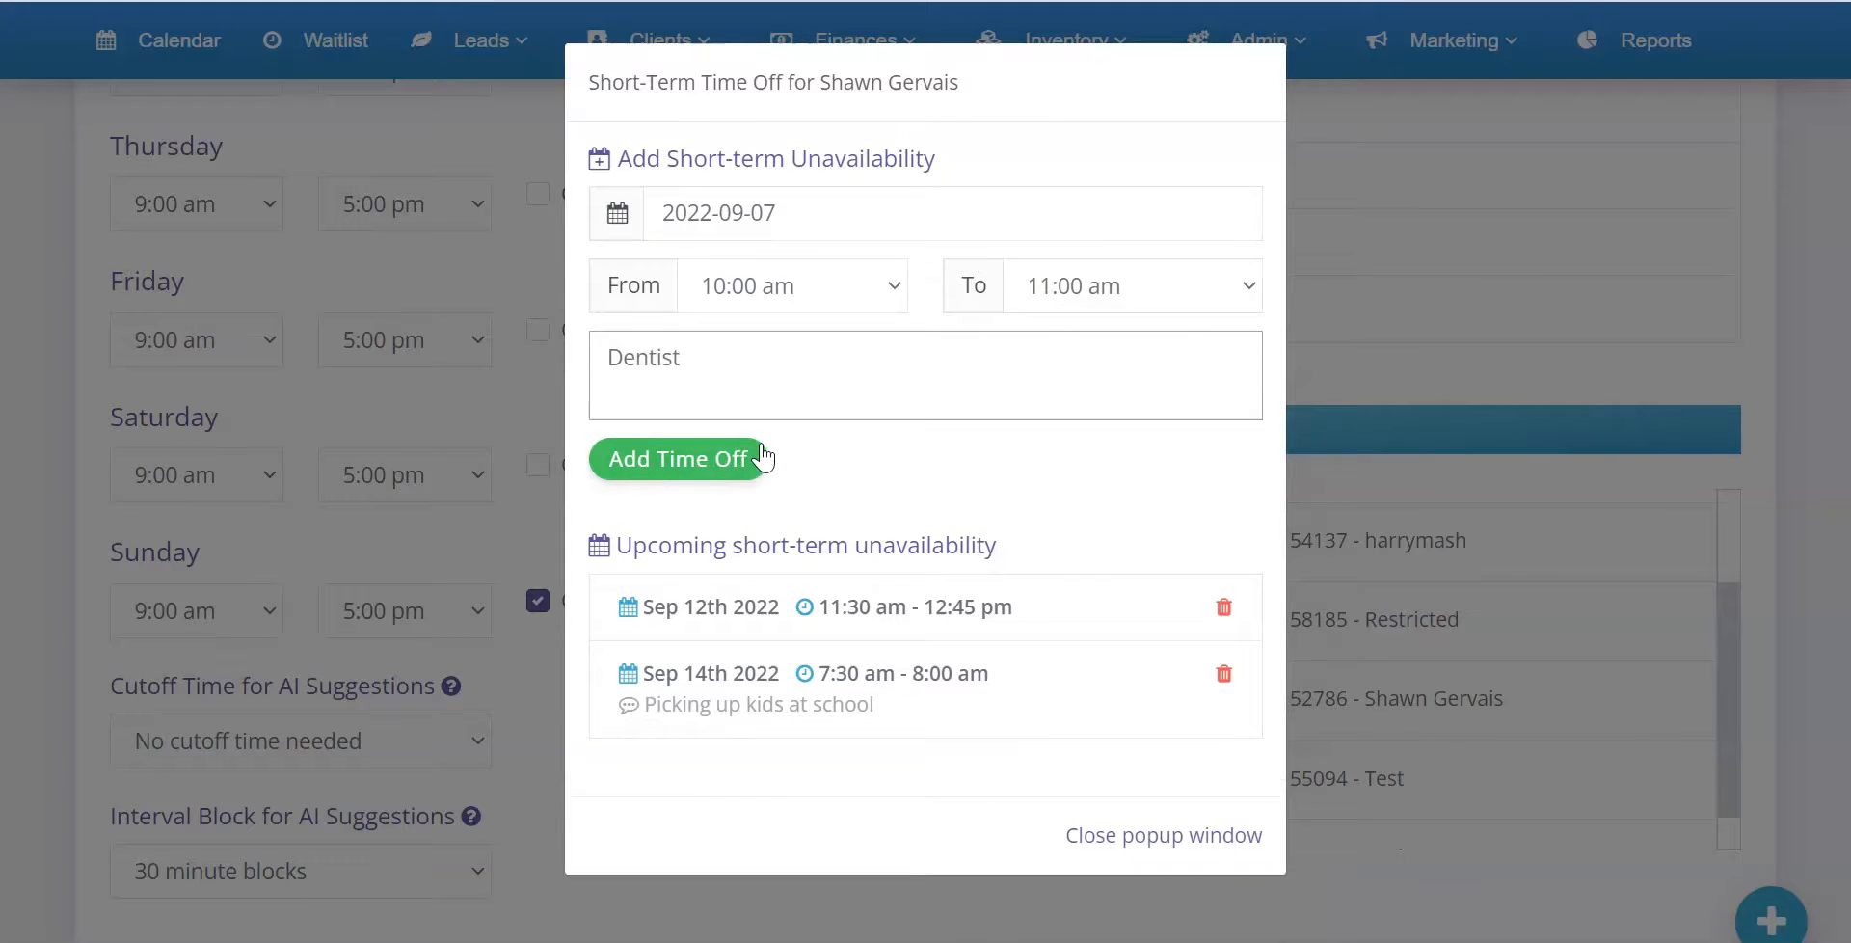
pyautogui.click(759, 458)
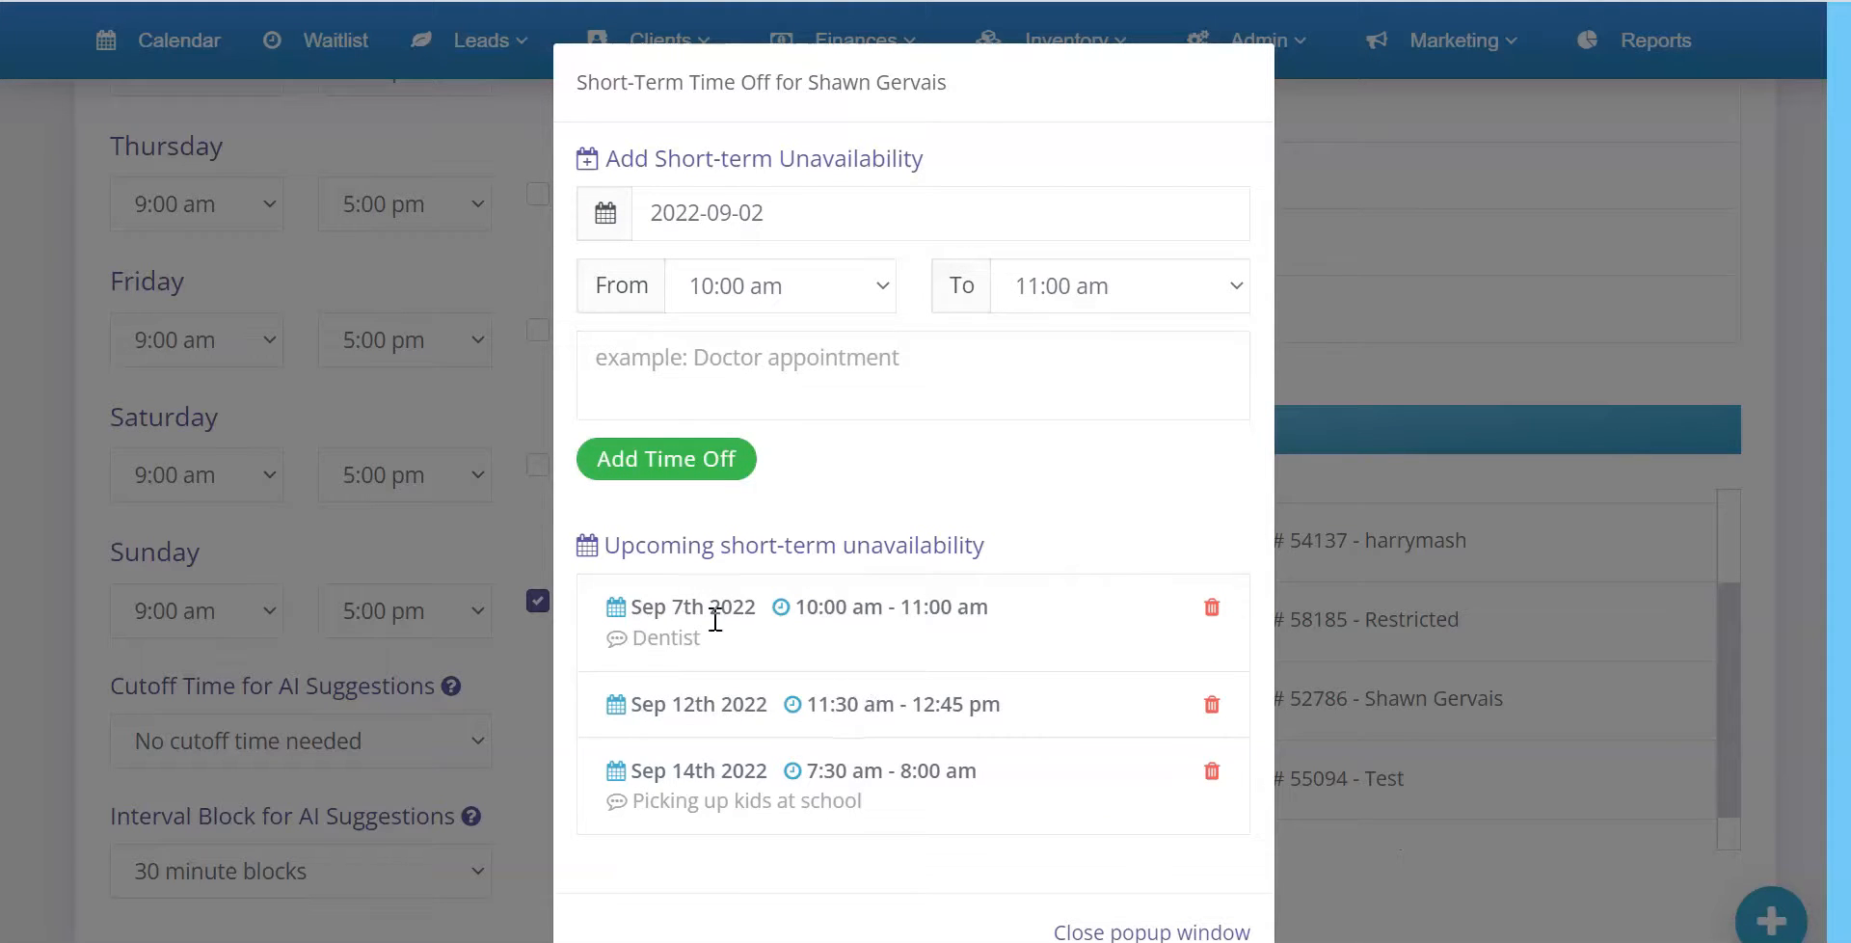
# Close the short-term time-off window and open the booking form preview
pyautogui.moveTo(814, 83); pyautogui.dragTo(996, 78)
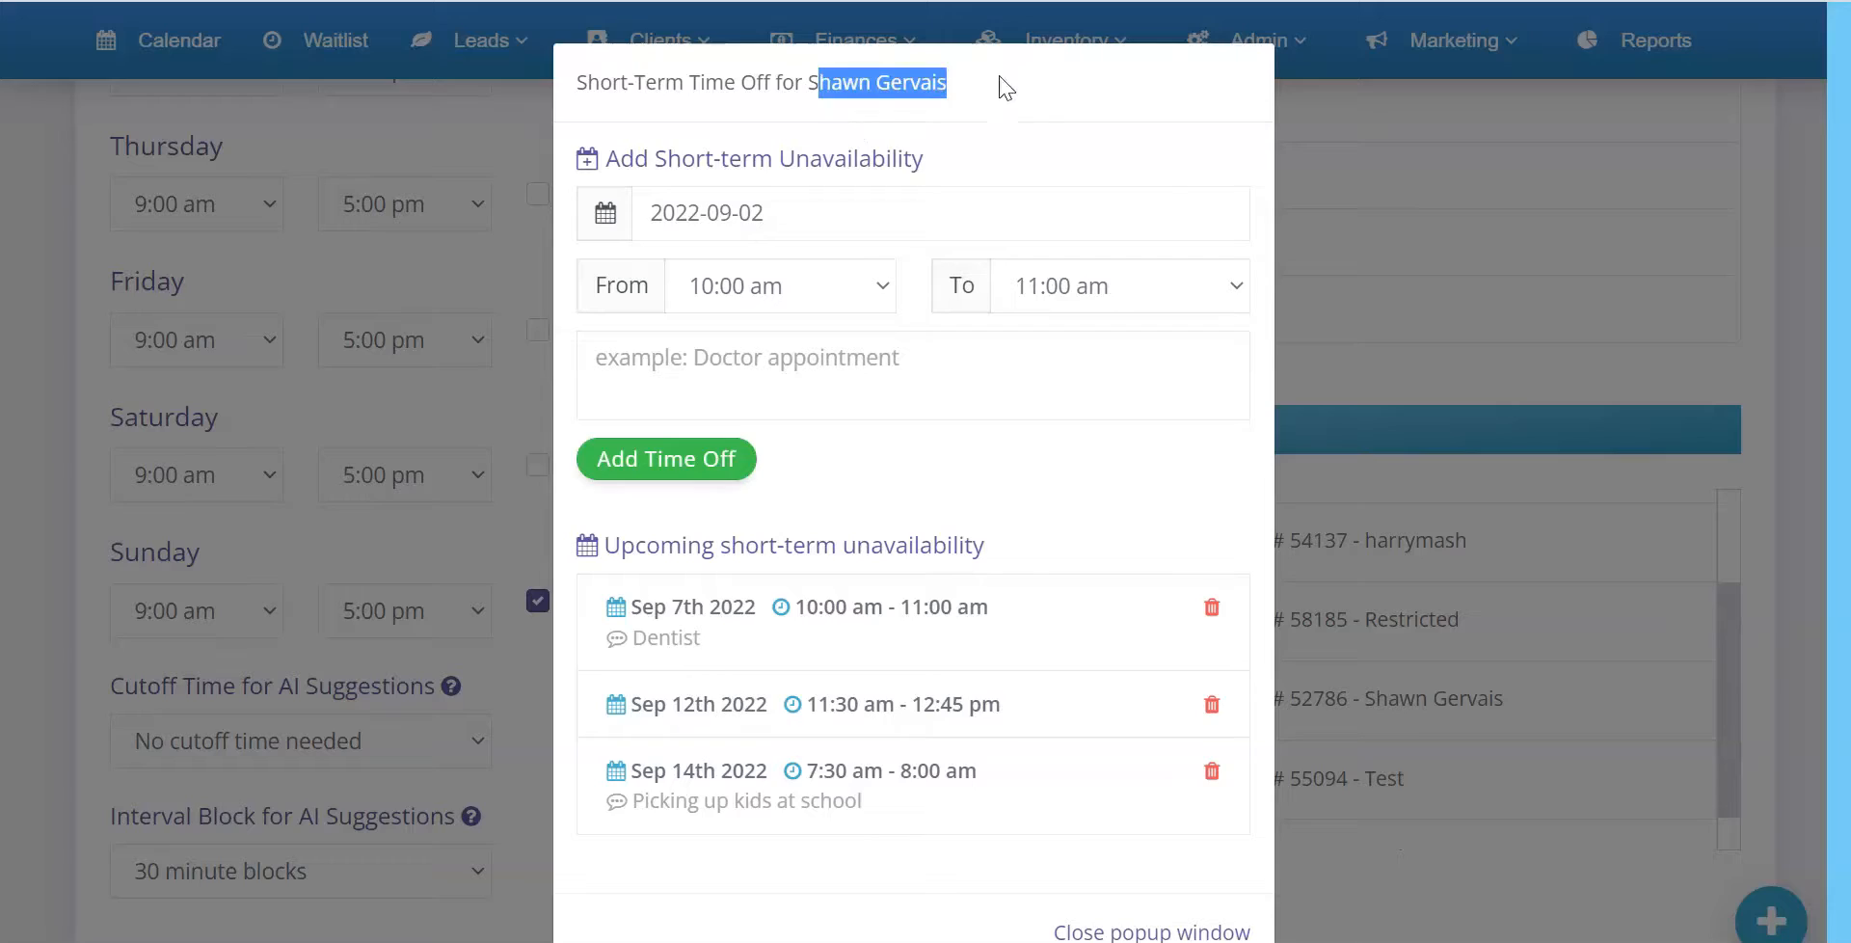
pyautogui.click(1388, 244)
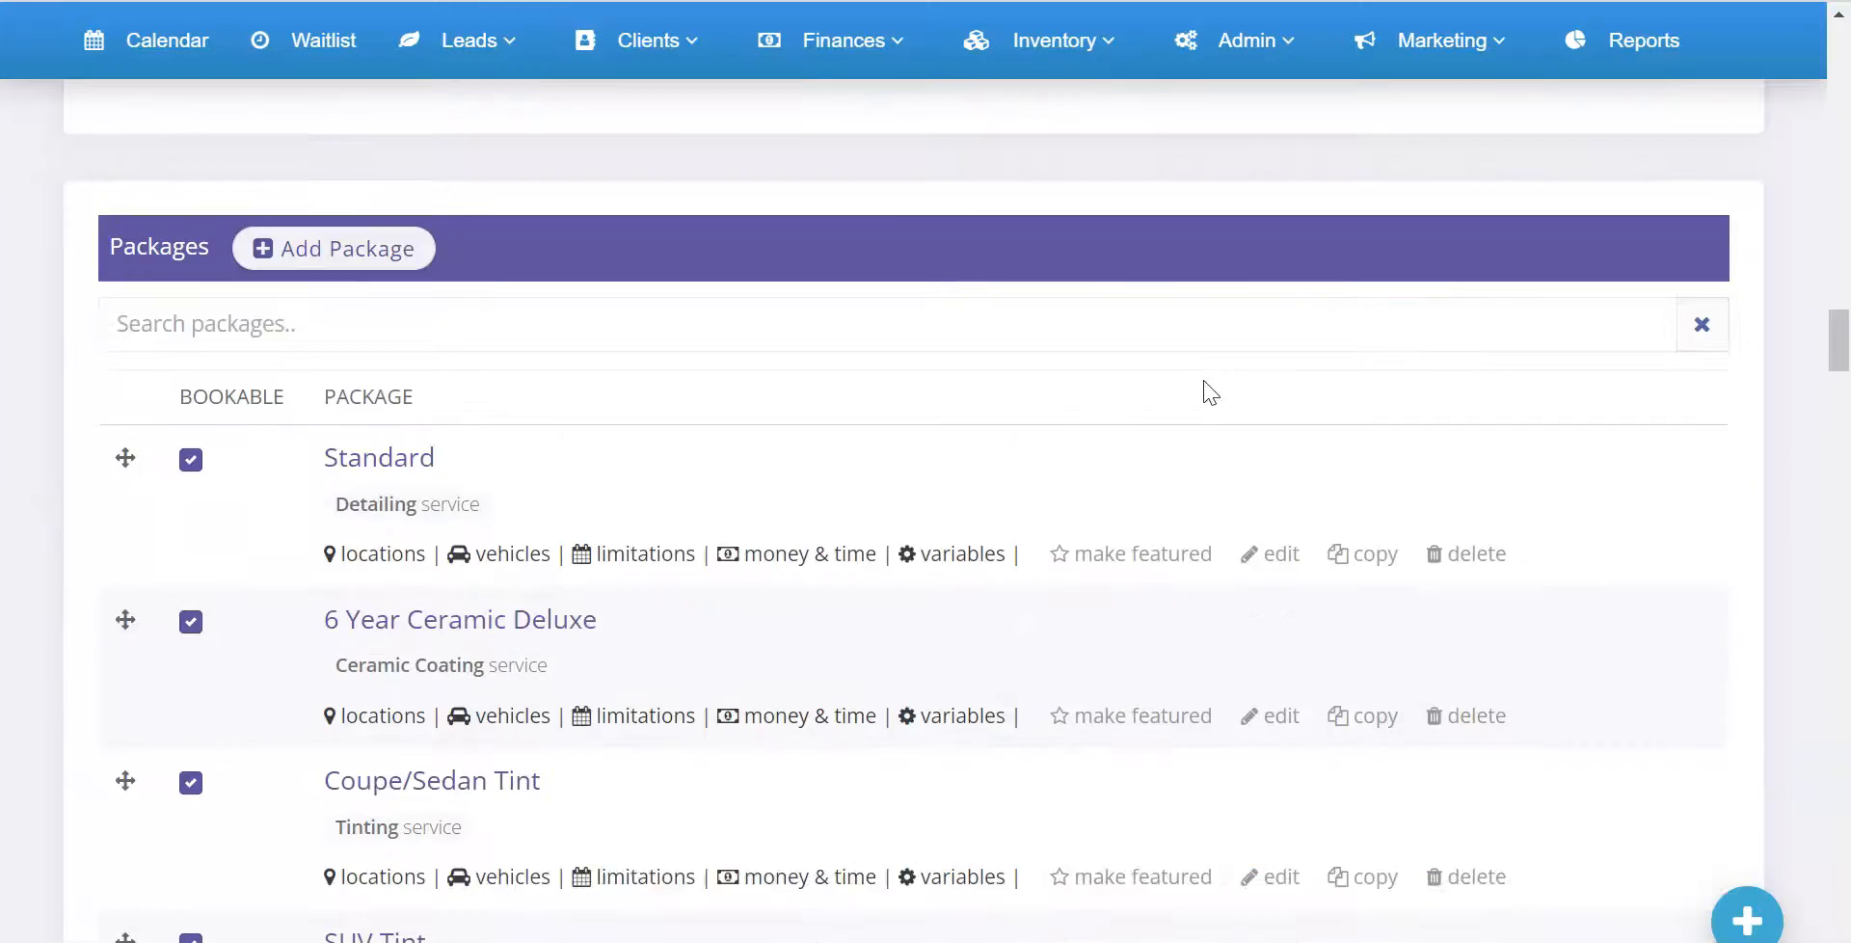
pyautogui.scroll(20, 1210, 396)
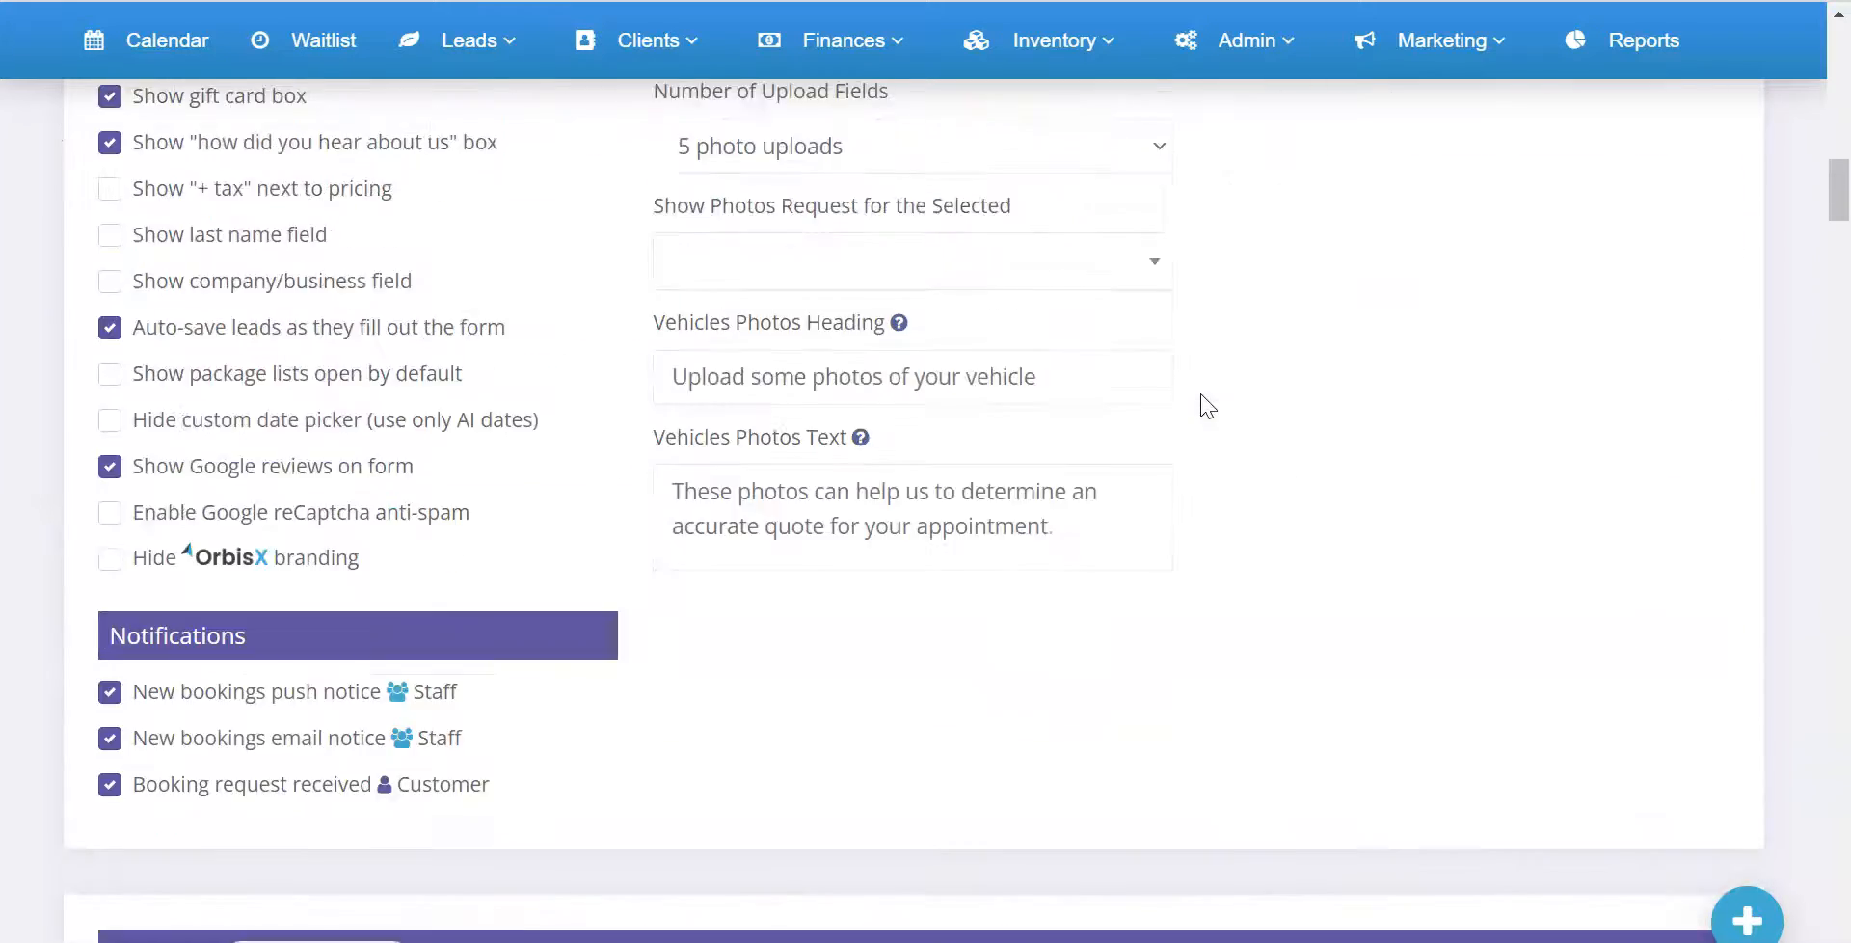
pyautogui.scroll(-4, 1030, 516)
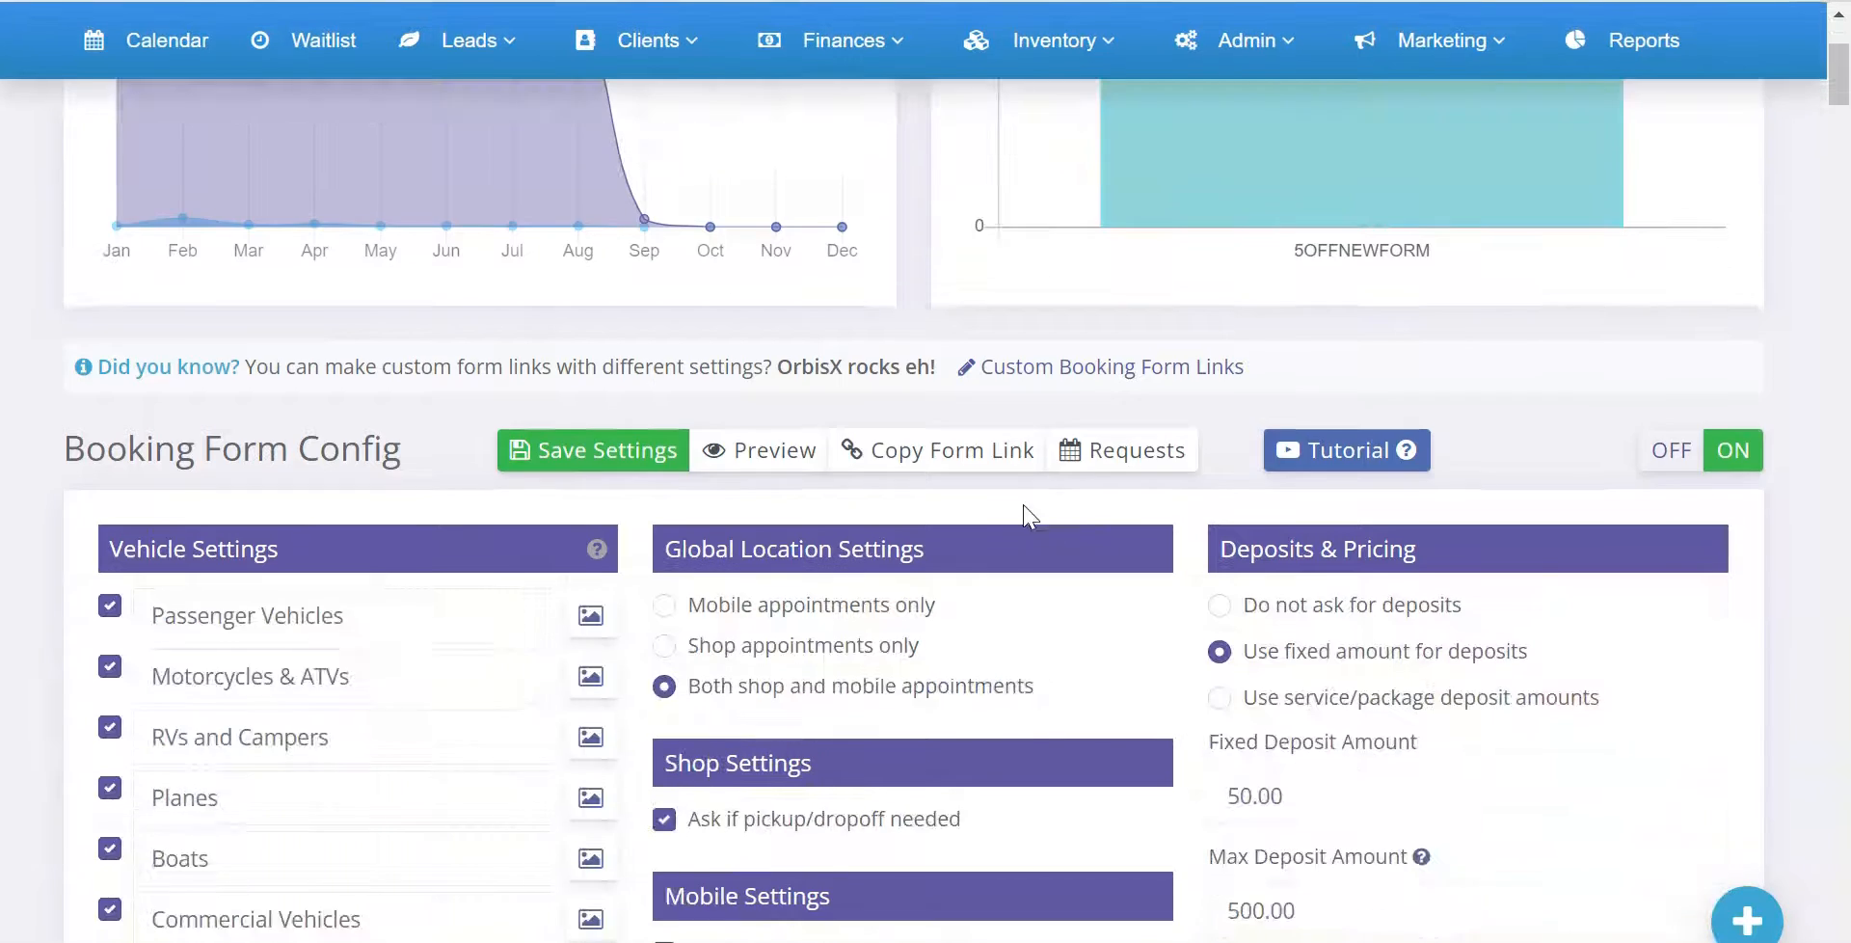
pyautogui.click(771, 453)
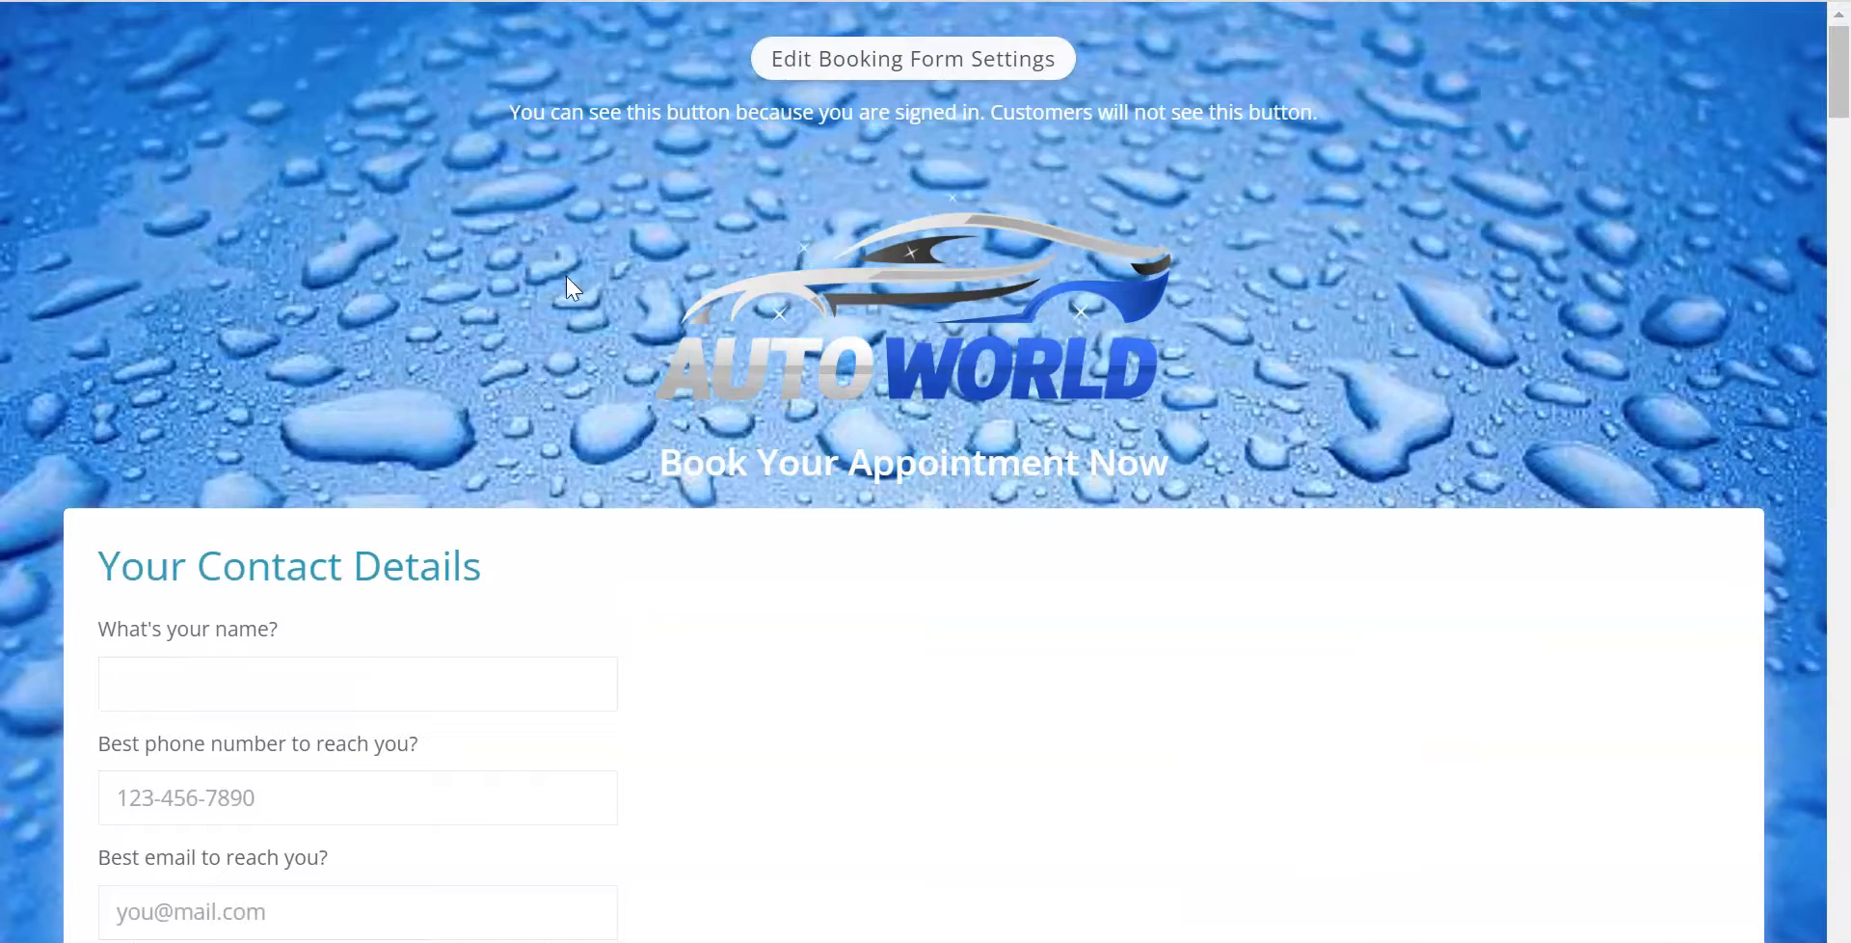
# Select a shop-only service in the booking form preview and examine the suggested appointment times under Desired Date & Time
pyautogui.scroll(-18, 633, 270)
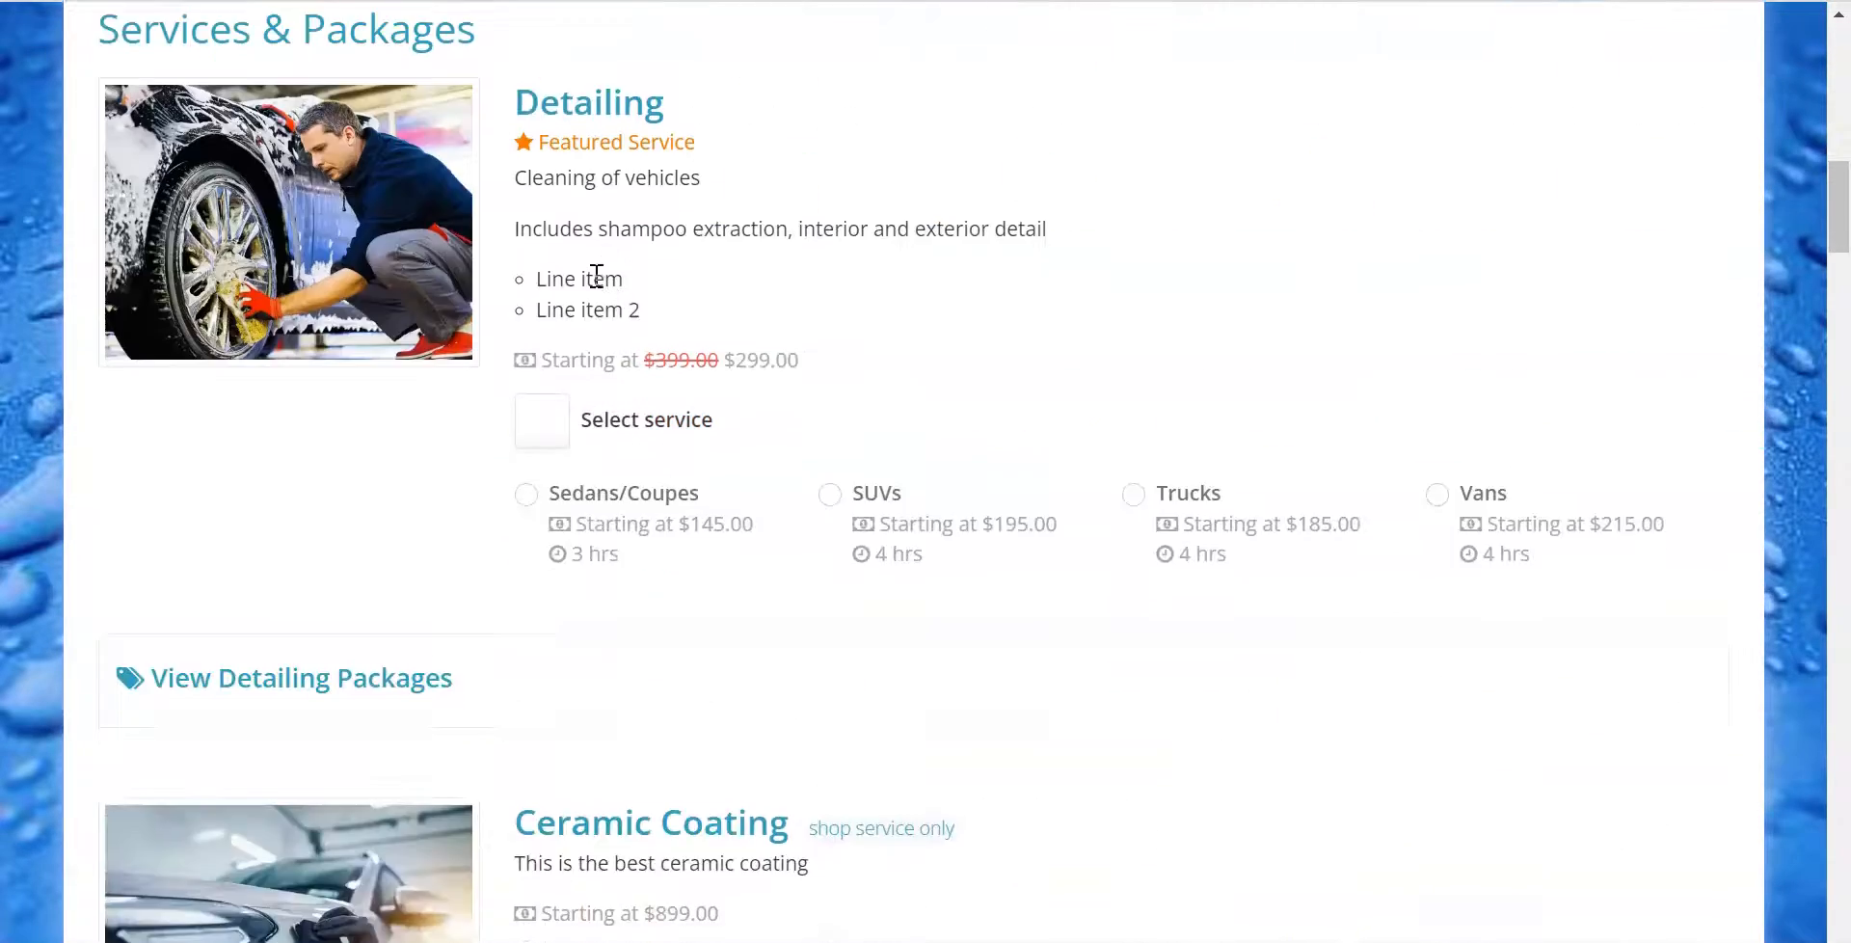
pyautogui.scroll(-6, 591, 280)
pyautogui.click(541, 309)
pyautogui.moveTo(537, 211); pyautogui.dragTo(677, 222)
pyautogui.scroll(-20, 785, 298)
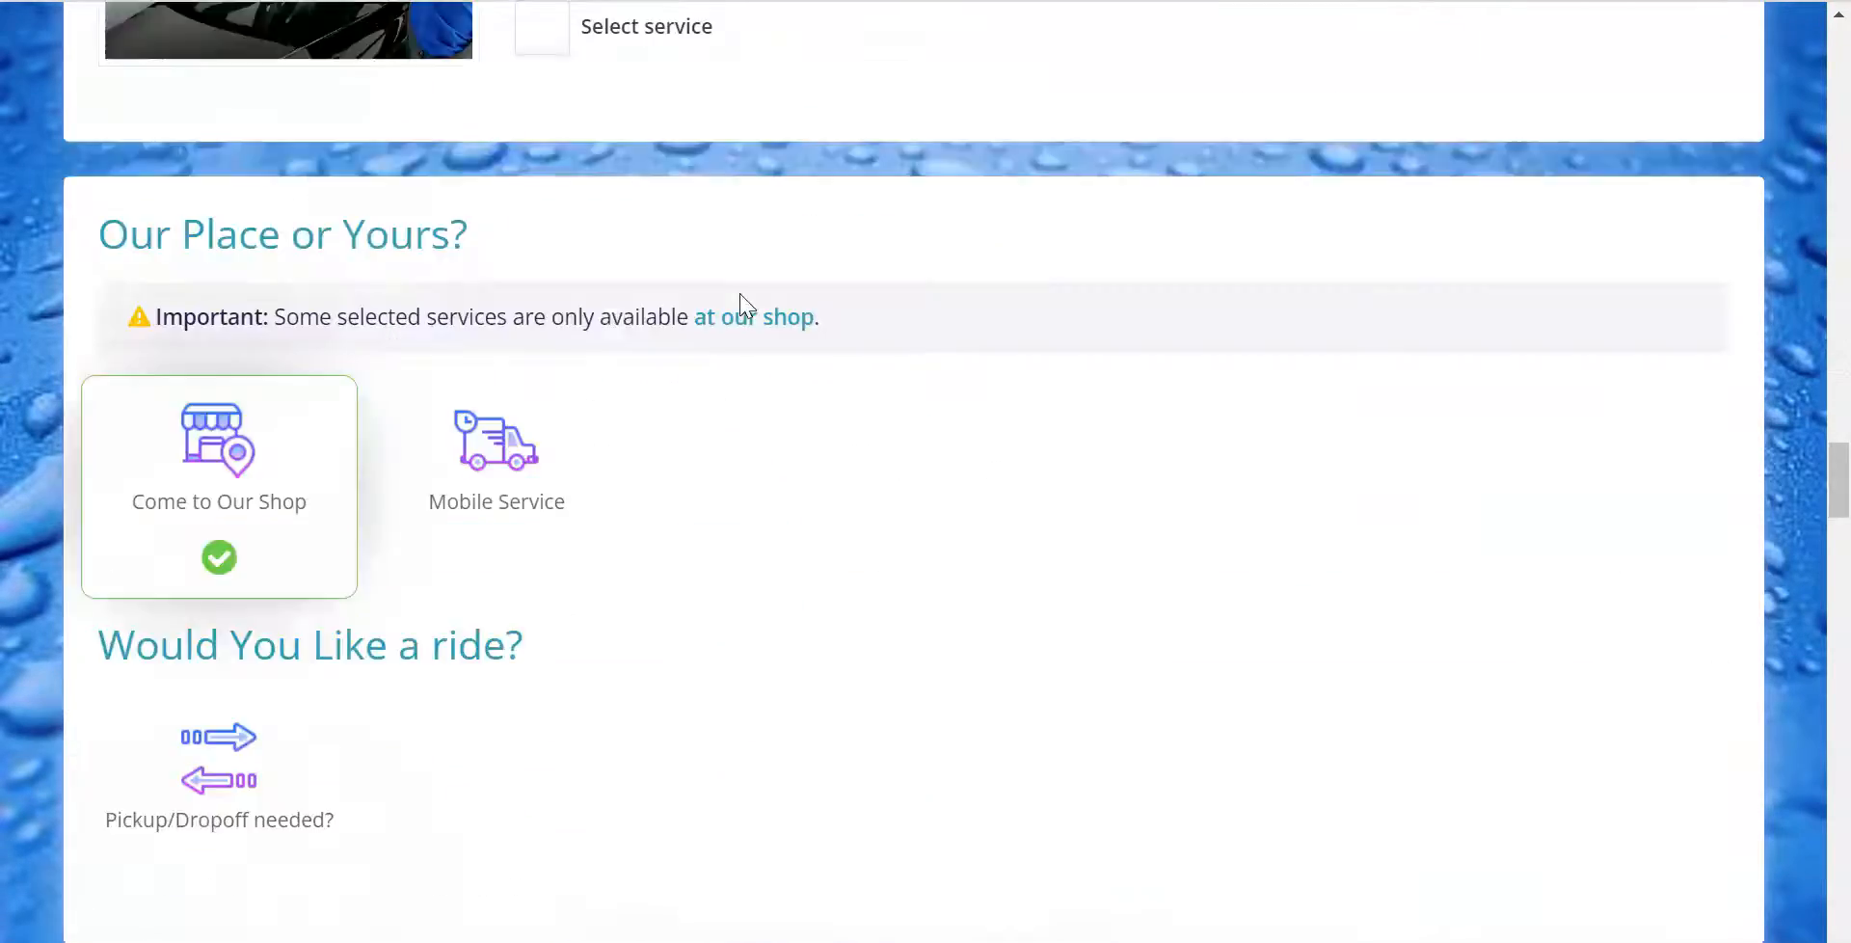
pyautogui.scroll(-12, 740, 305)
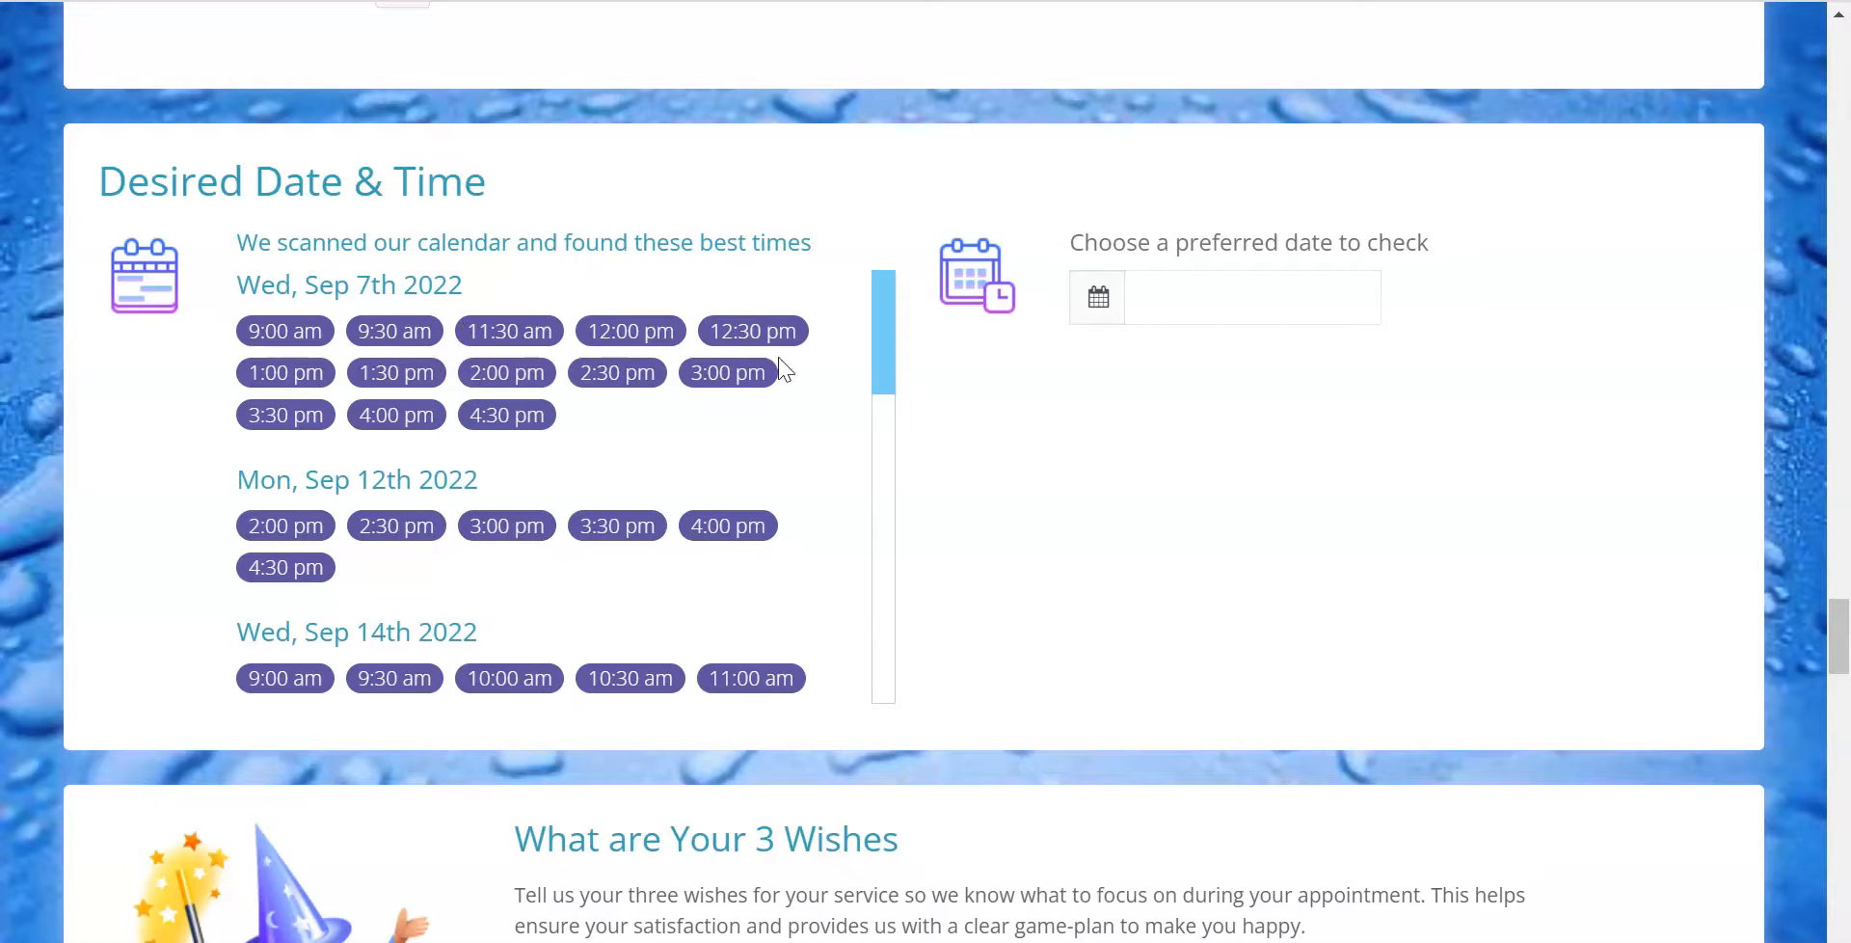
# Return to the booking form settings and reopen the account owner's short-term time off from the Staff Schedules
pyautogui.scroll(20, 1269, 571)
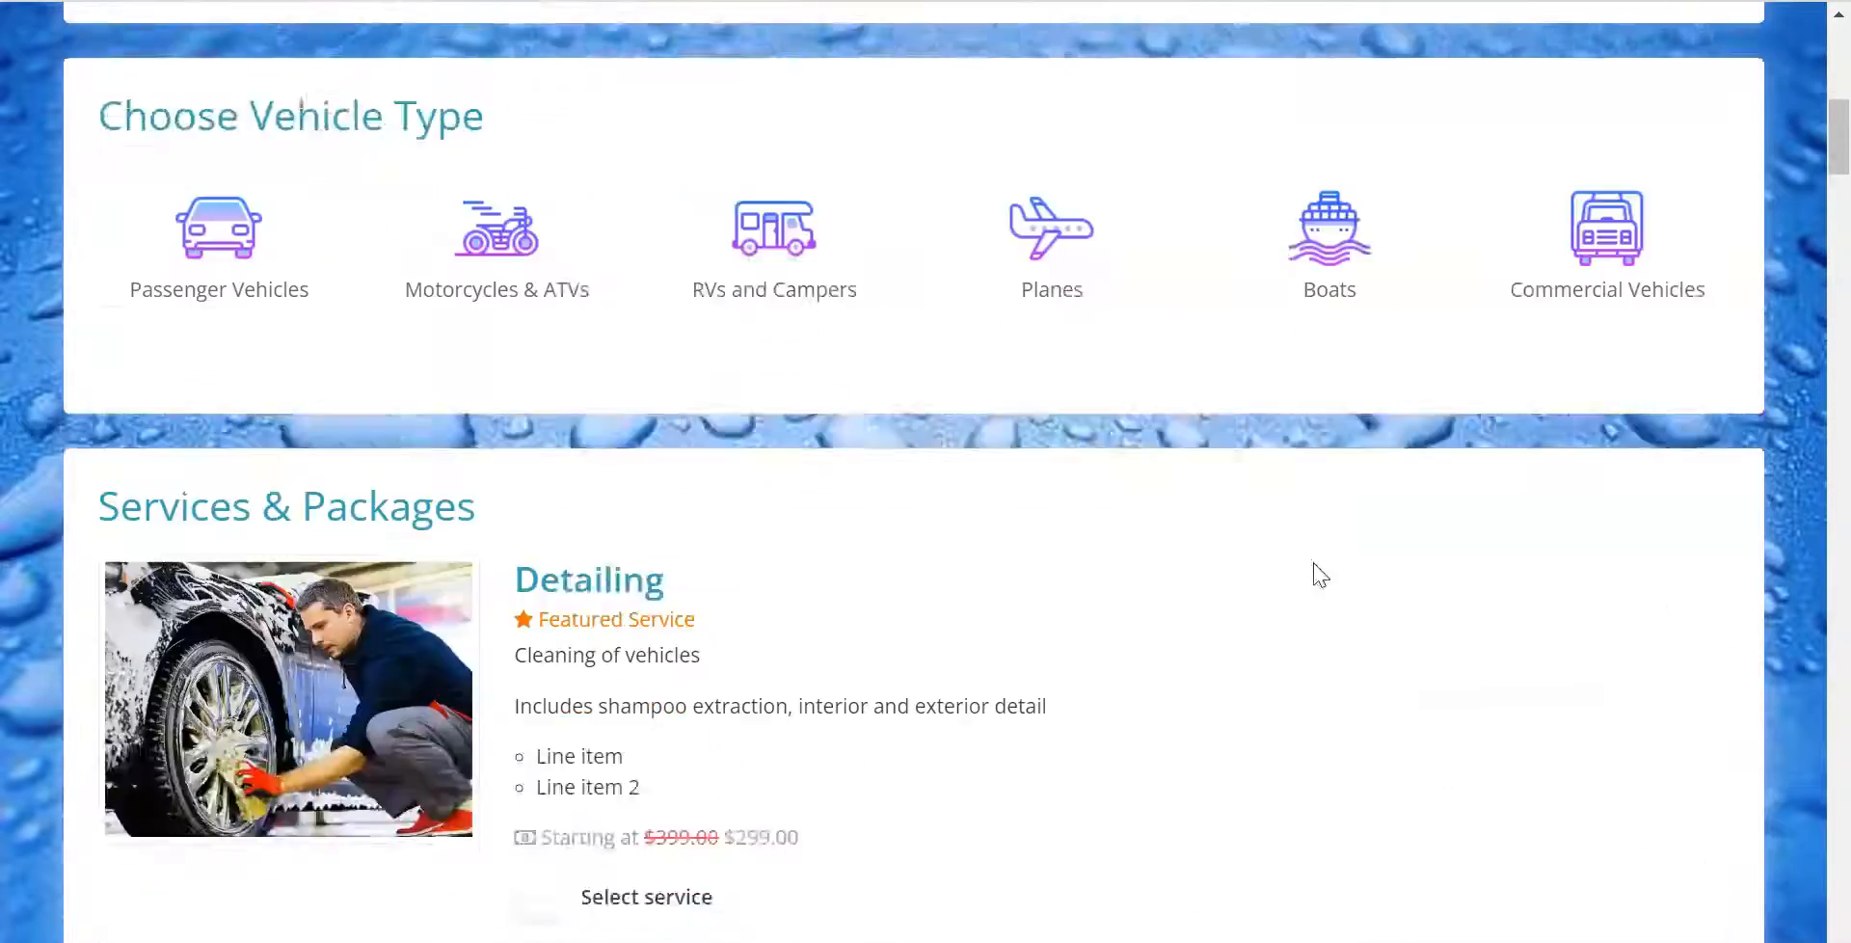
pyautogui.scroll(10, 1317, 574)
pyautogui.click(906, 61)
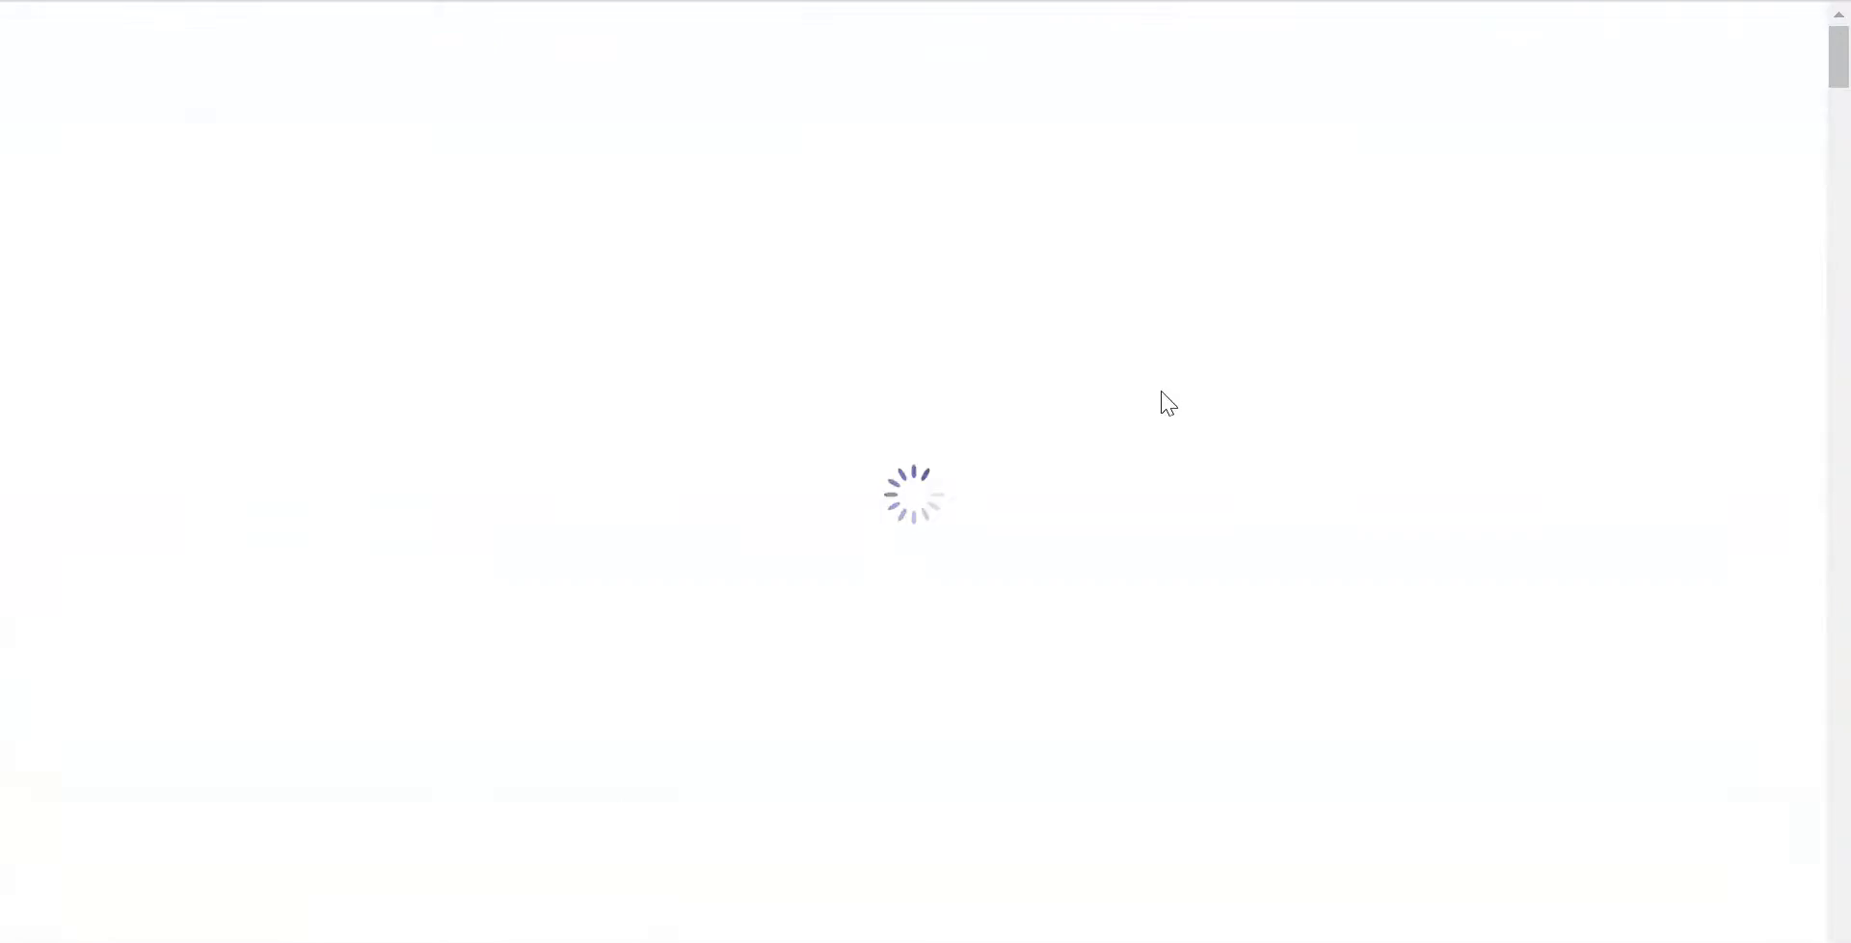
pyautogui.scroll(-15, 909, 405)
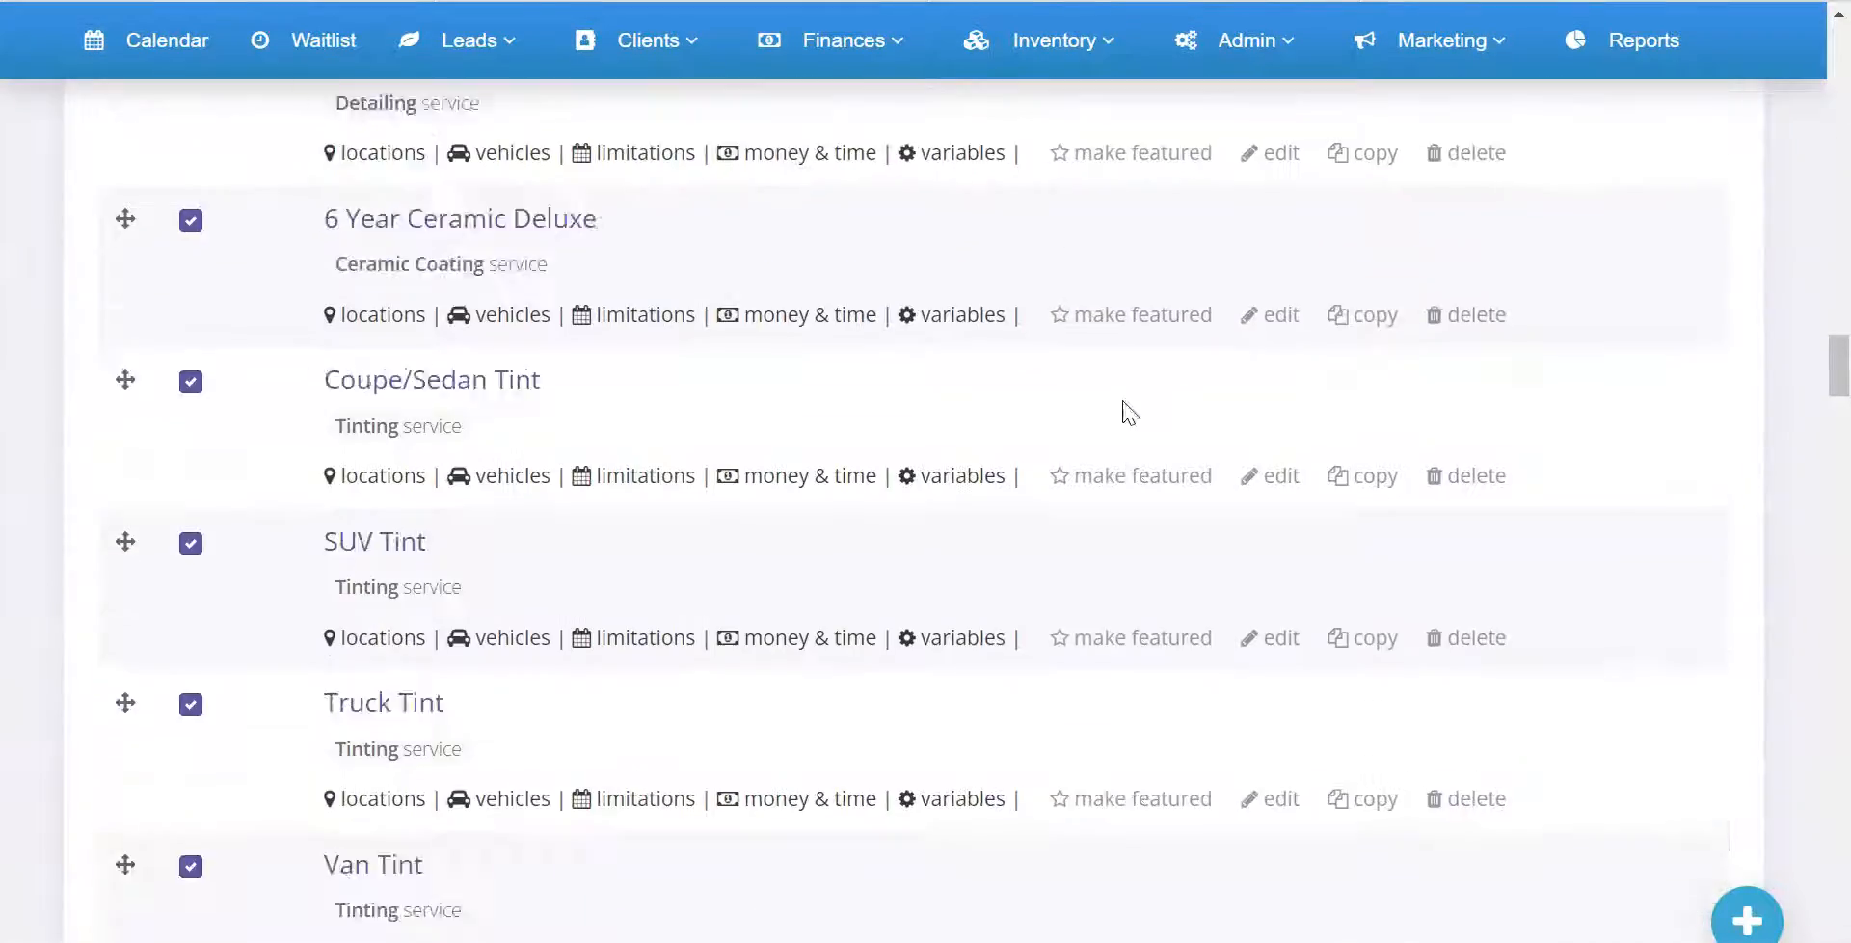
pyautogui.scroll(-10, 1133, 410)
pyautogui.scroll(-2, 1136, 409)
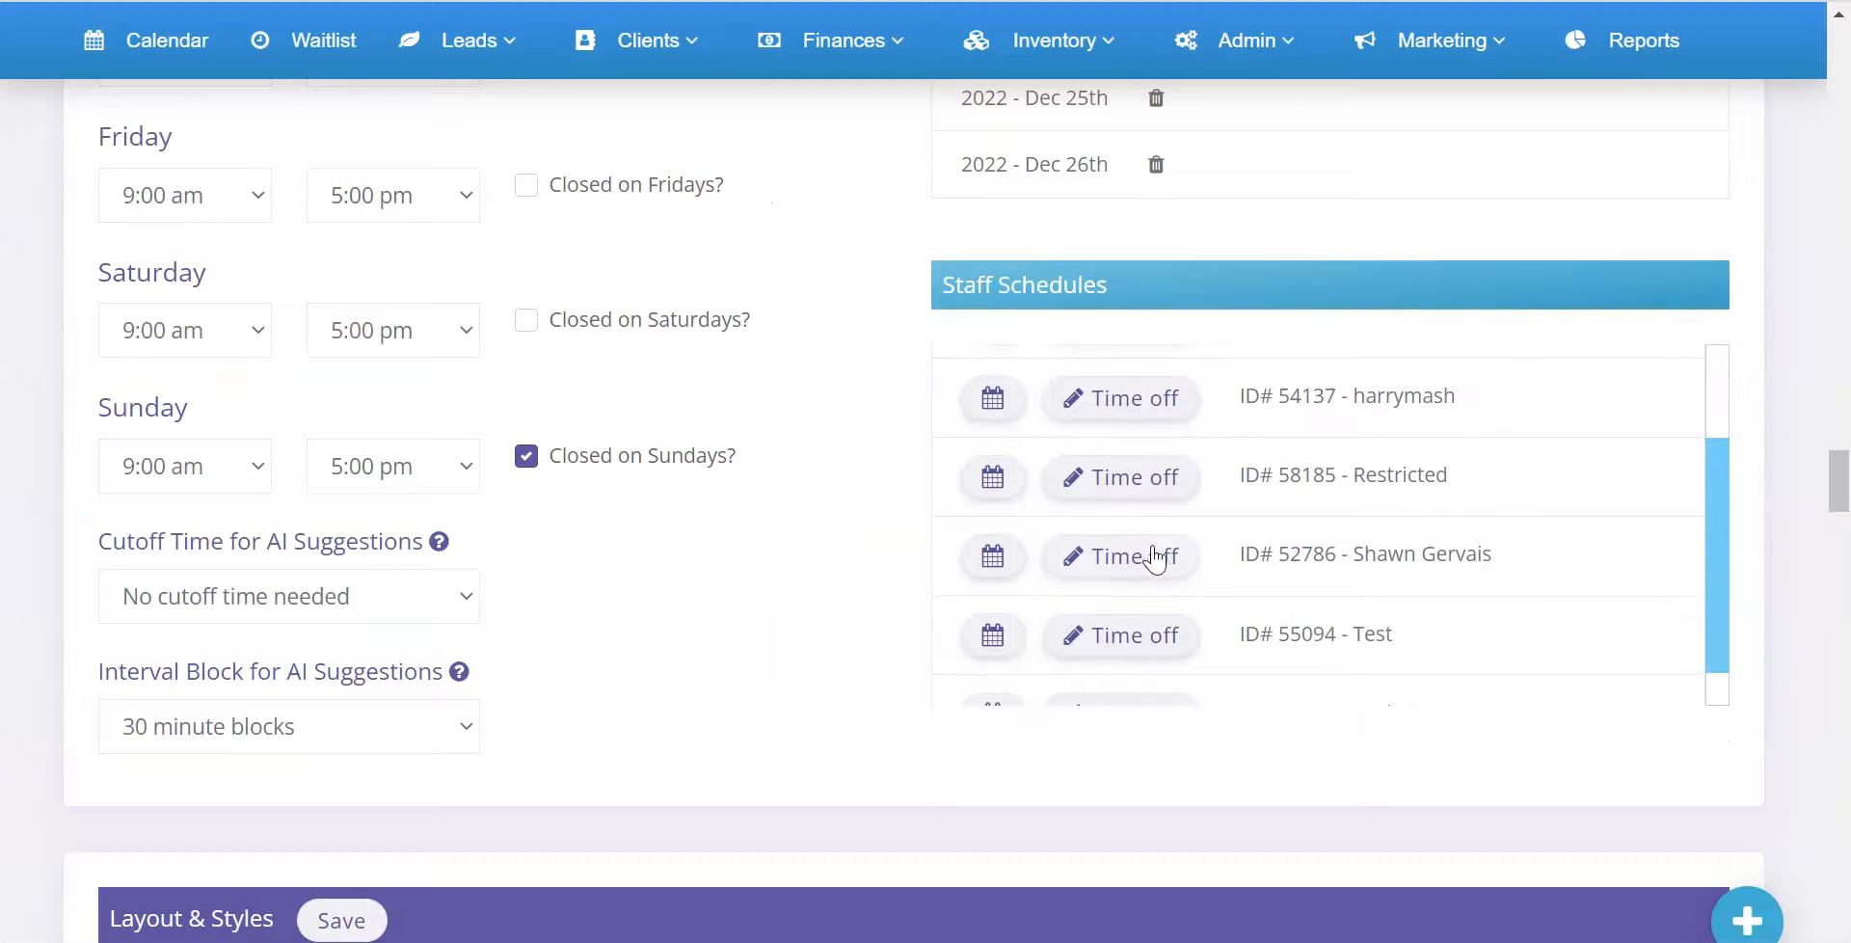
pyautogui.click(1154, 557)
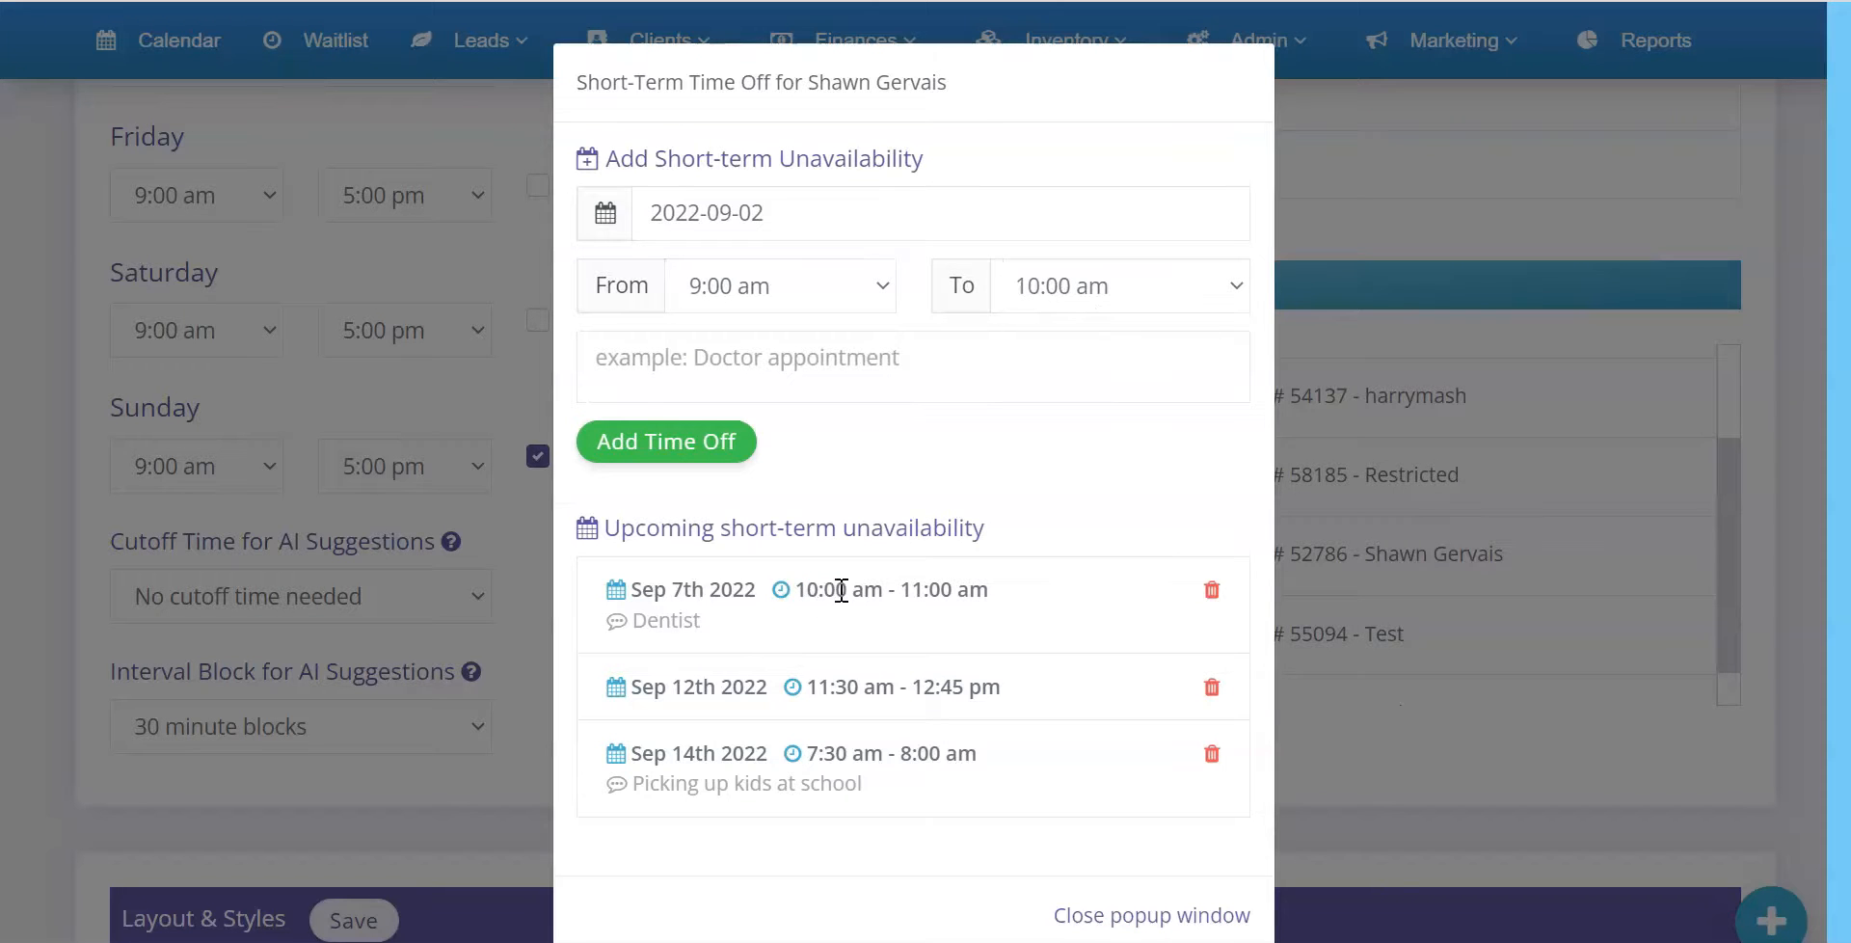
# Delete the September 7th 2022 dentist entry from the upcoming short-term unavailability and close the time-off window
pyautogui.moveTo(797, 588); pyautogui.dragTo(1003, 589)
pyautogui.click(953, 598)
pyautogui.click(1211, 592)
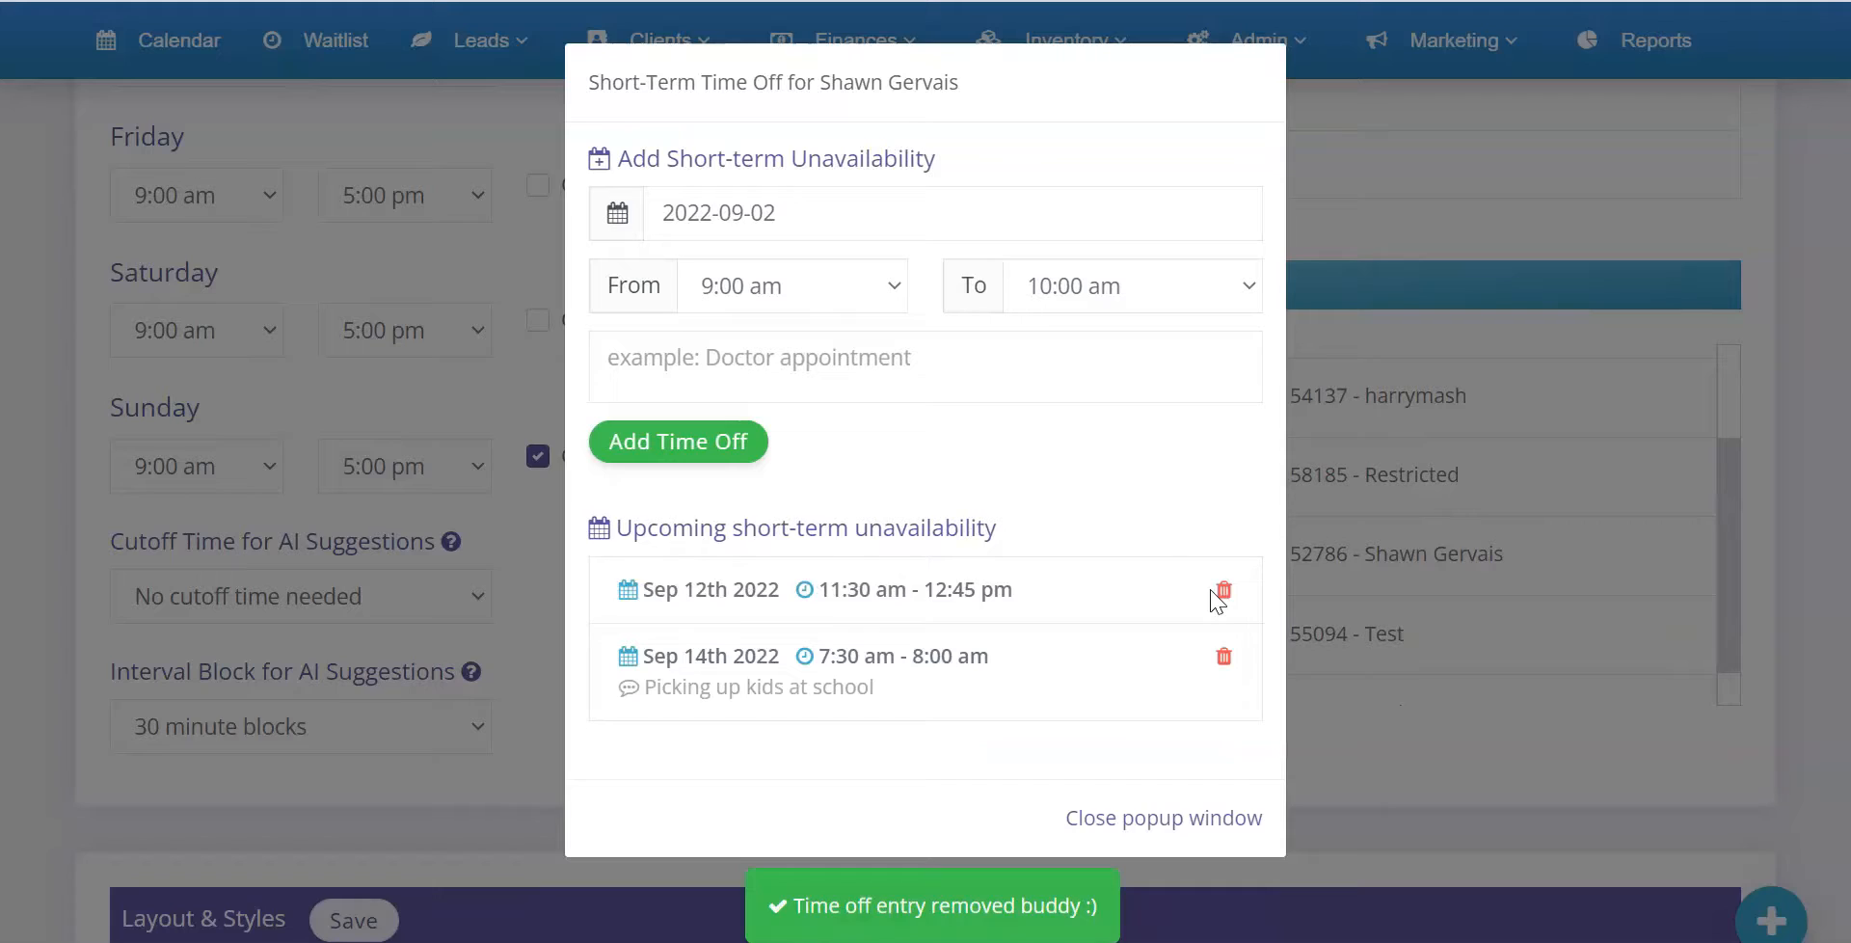
pyautogui.click(1380, 376)
pyautogui.scroll(15, 1186, 482)
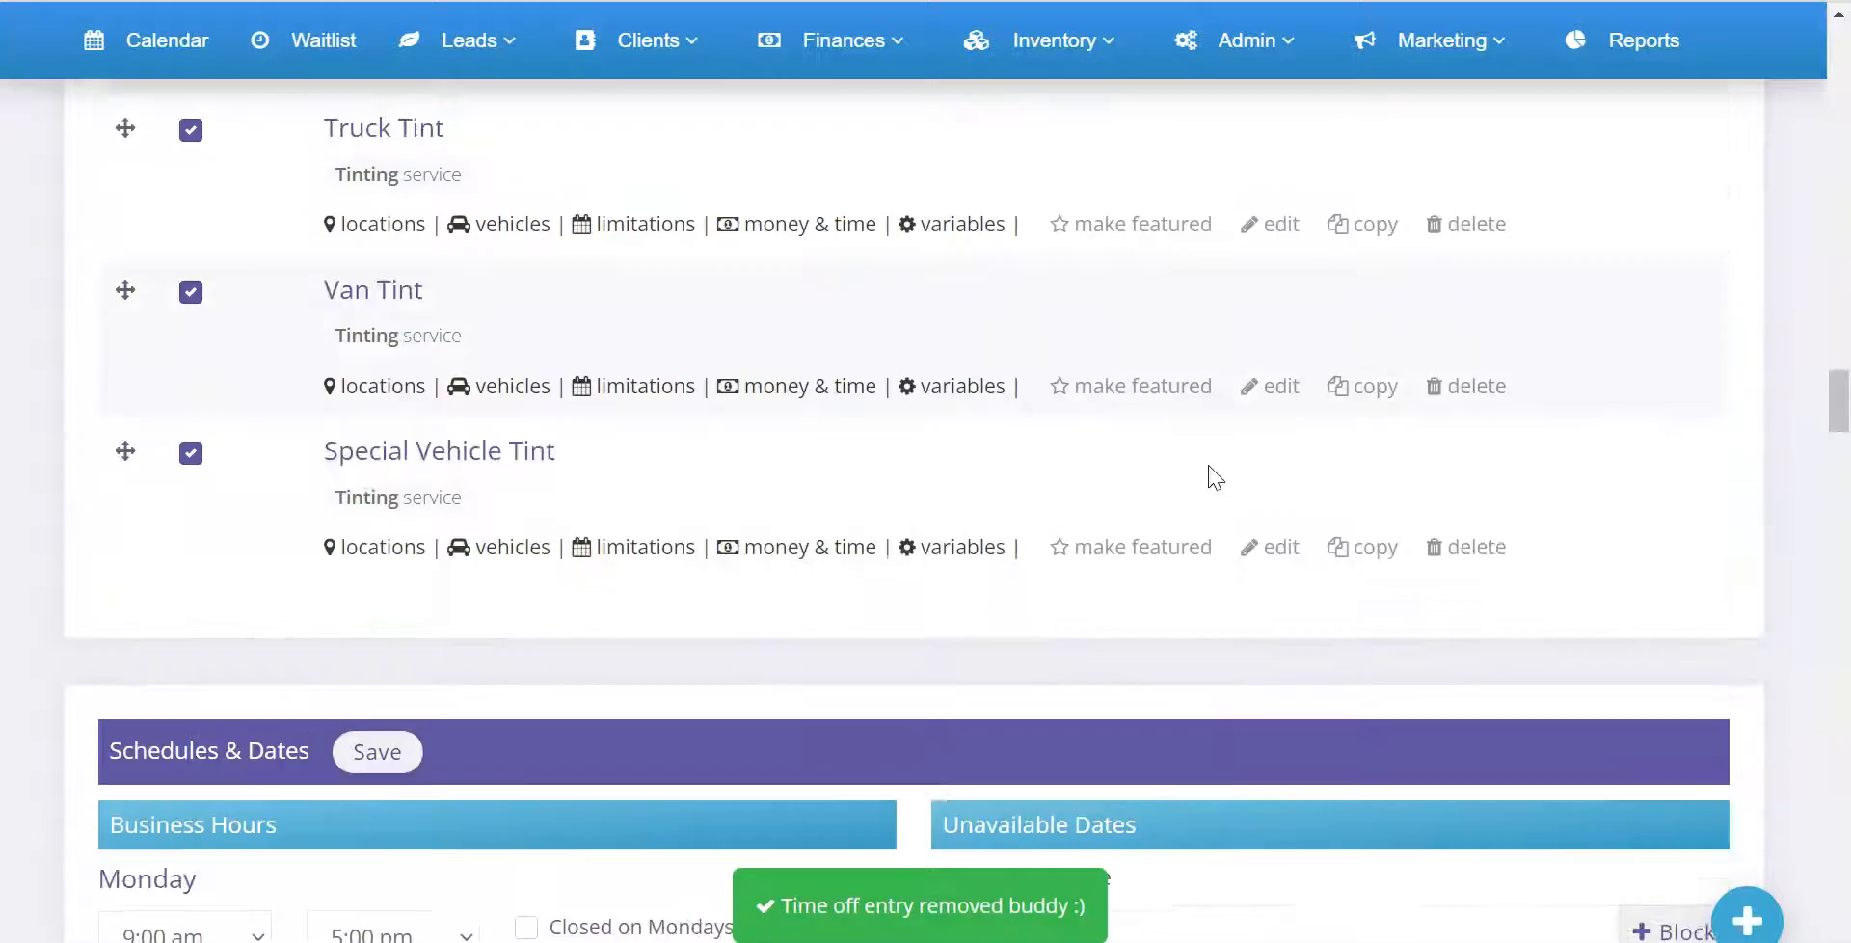
pyautogui.scroll(10, 1201, 477)
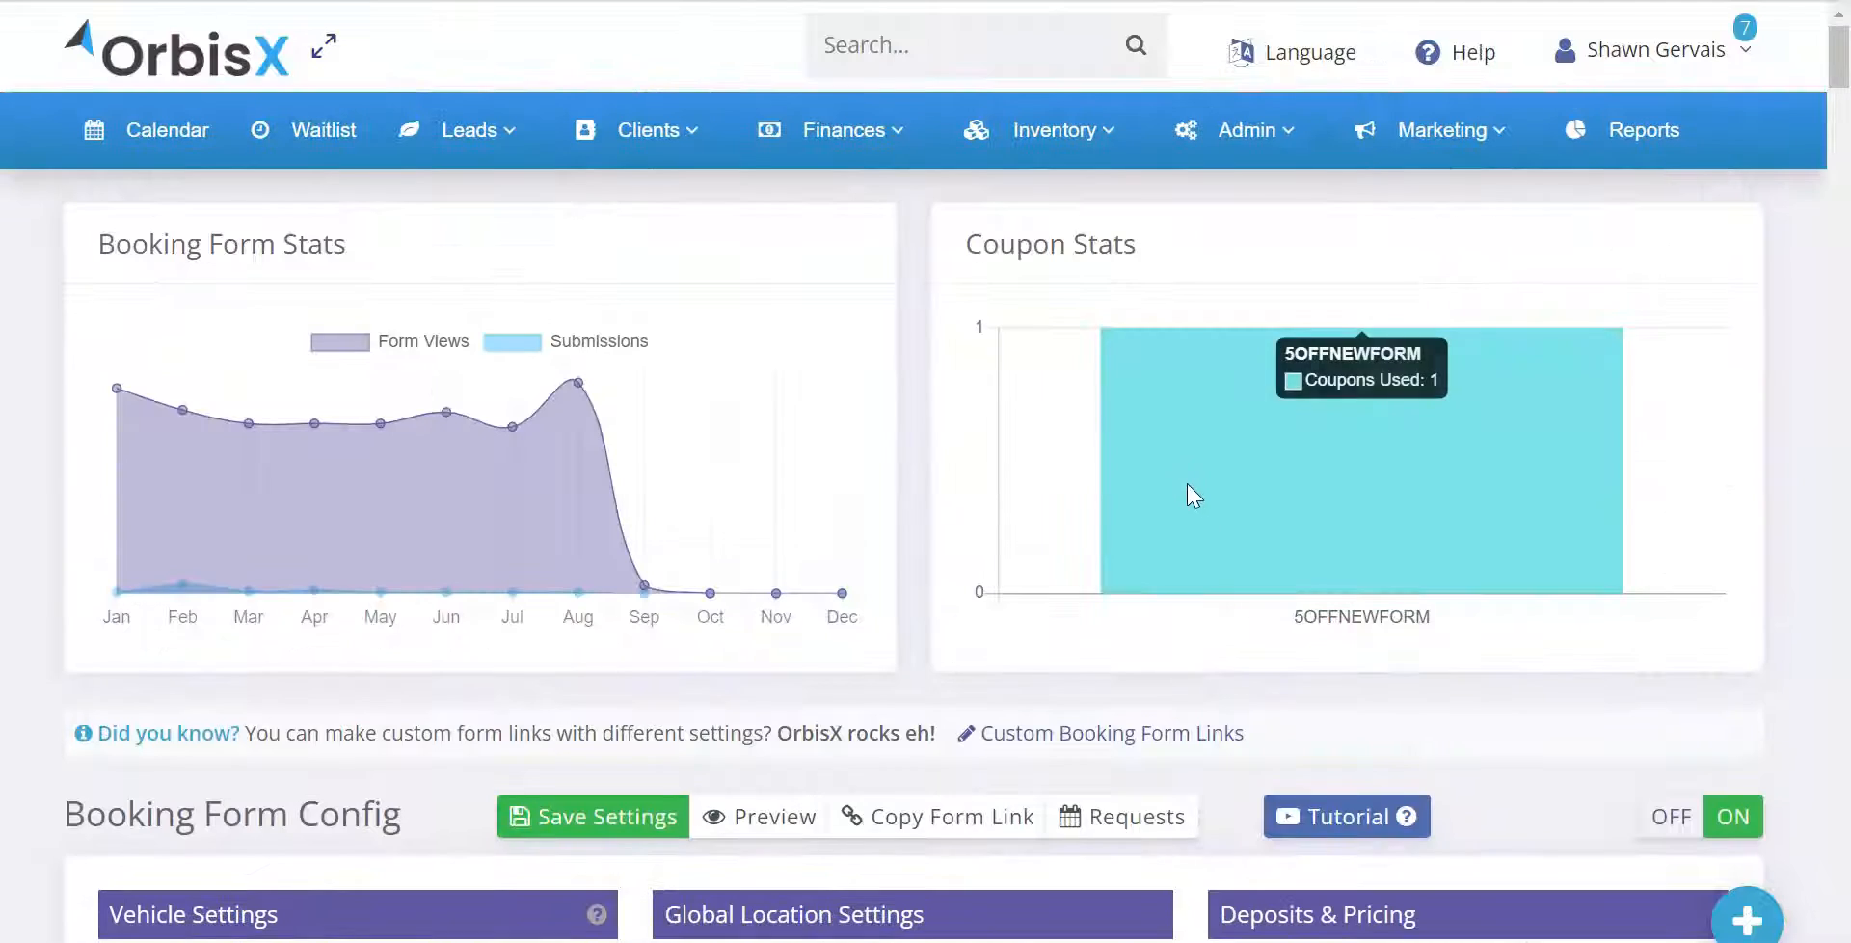
# Open the booking form preview and select the Brake Dust Removal service
pyautogui.scroll(-2, 1189, 488)
pyautogui.scroll(-2, 1097, 518)
pyautogui.click(769, 446)
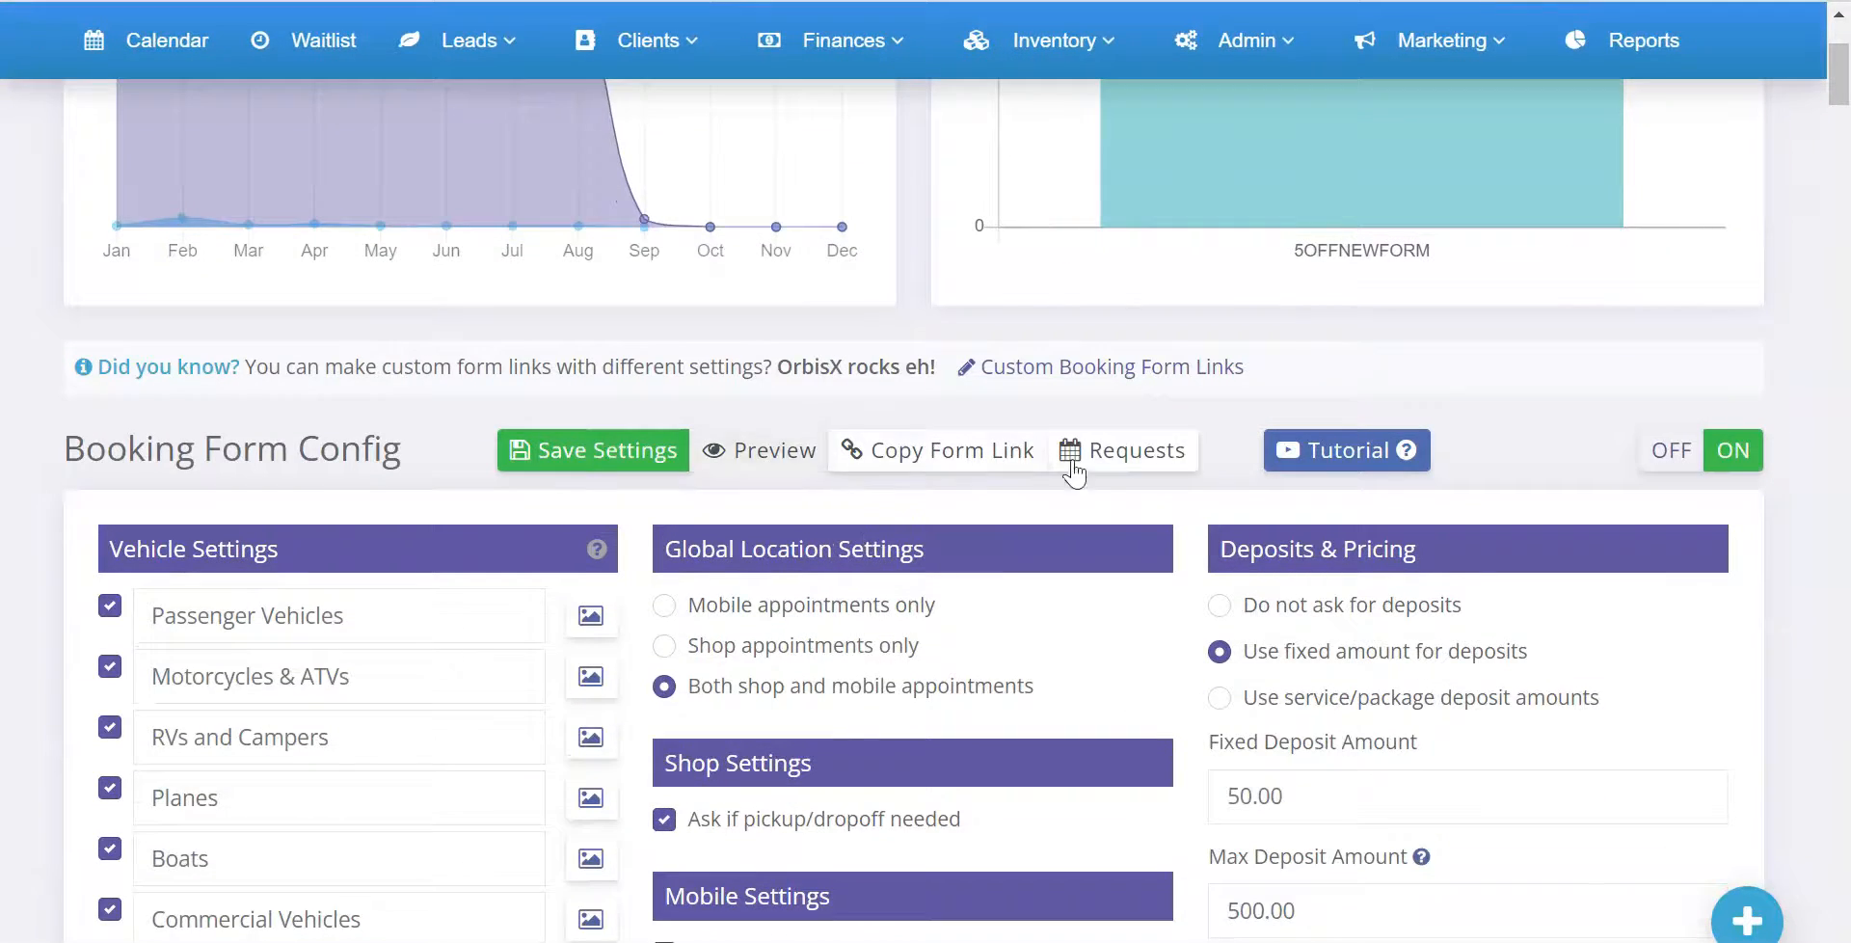
pyautogui.scroll(-15, 635, 444)
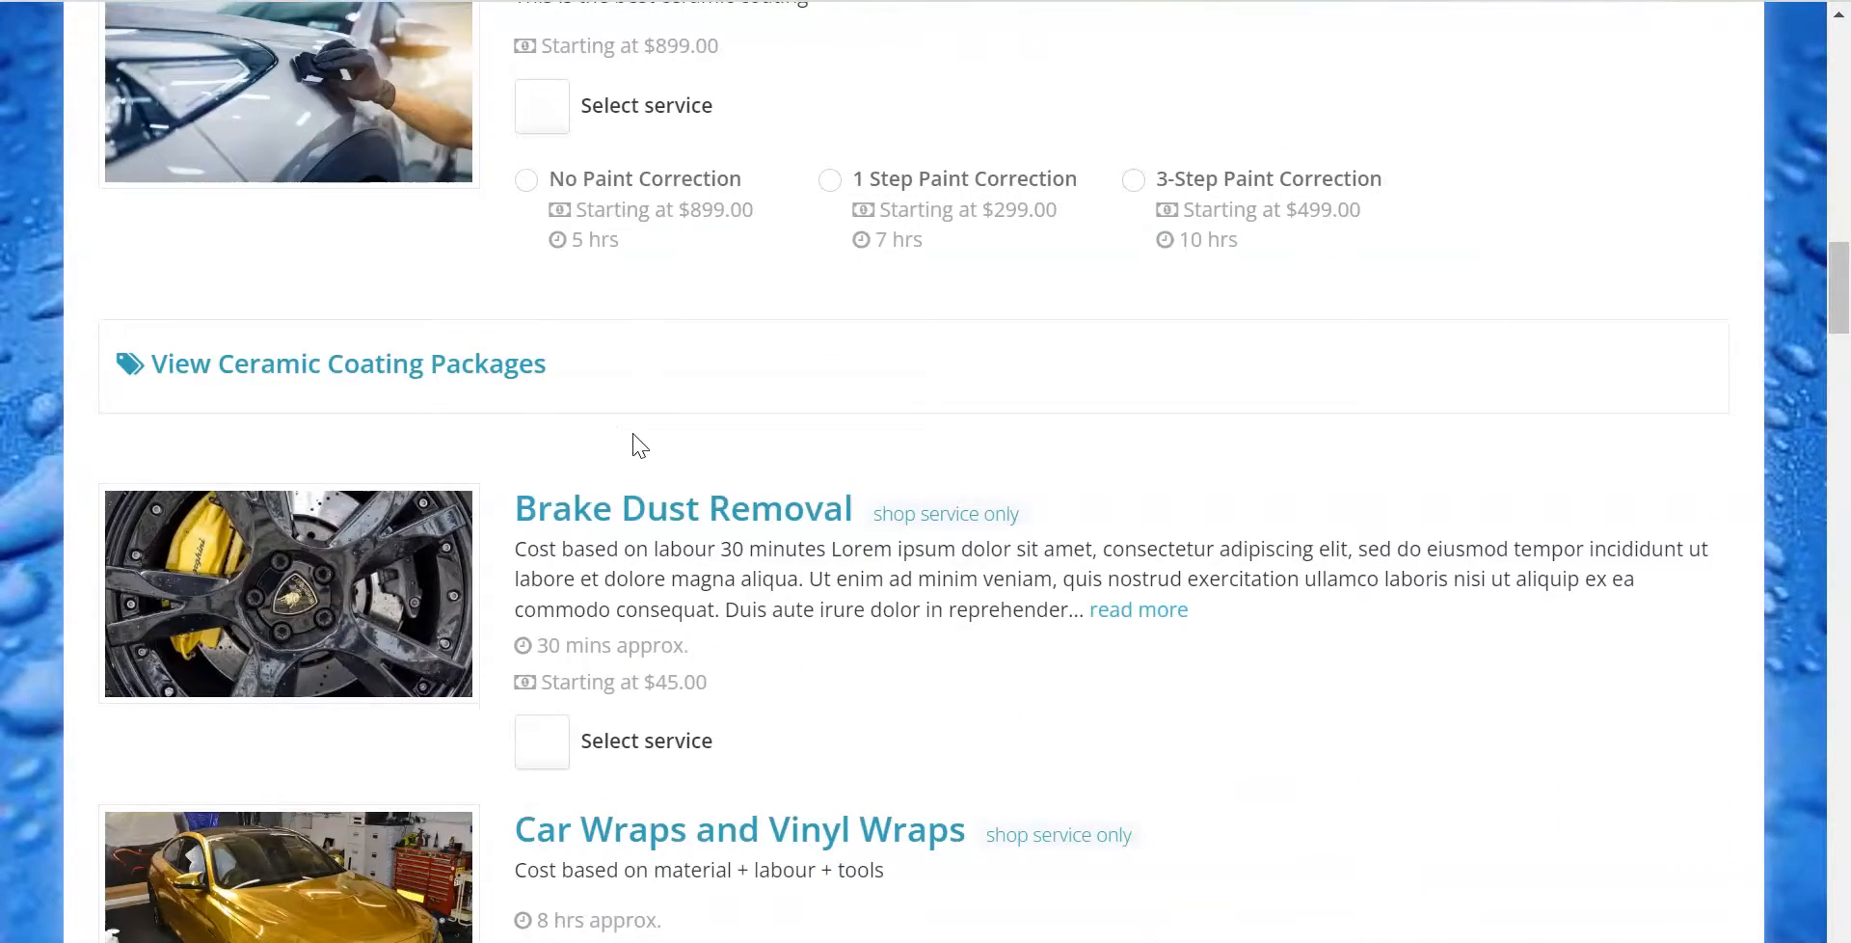
pyautogui.click(542, 735)
# Choose the 10:30 am slot on Wed, Sep 7th 2022 from the suggested best times under Desired Date & Time
pyautogui.scroll(-15, 619, 649)
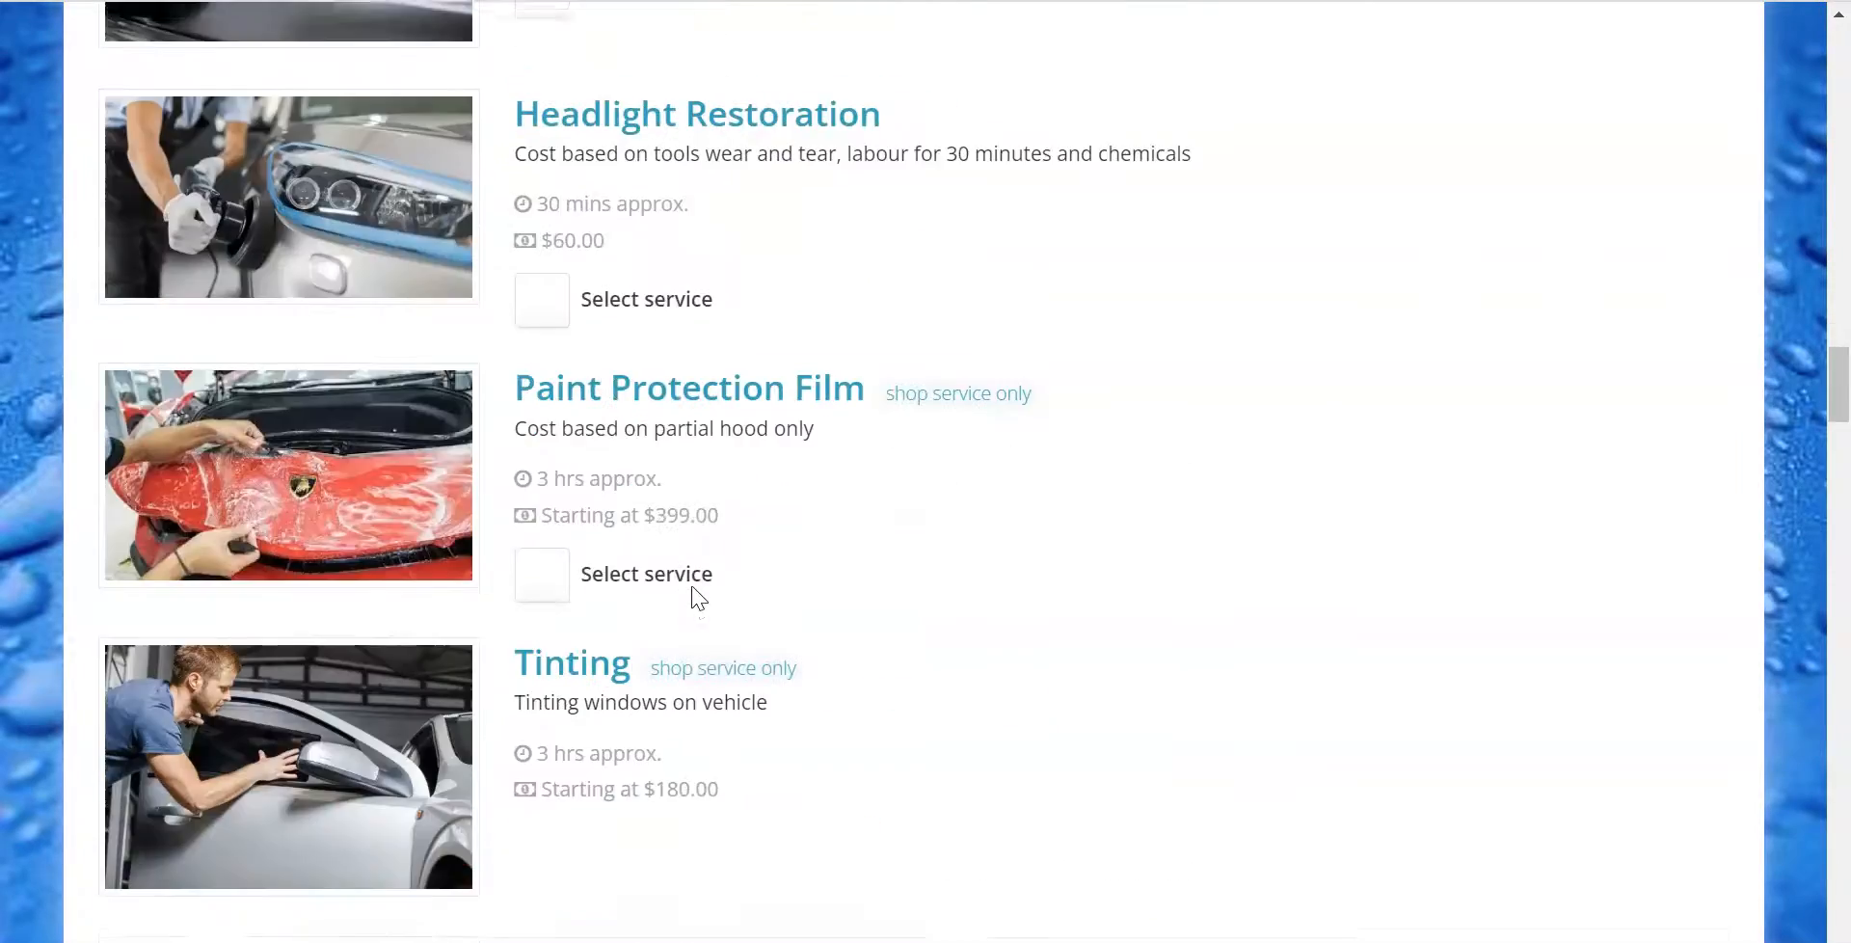
pyautogui.scroll(-20, 701, 582)
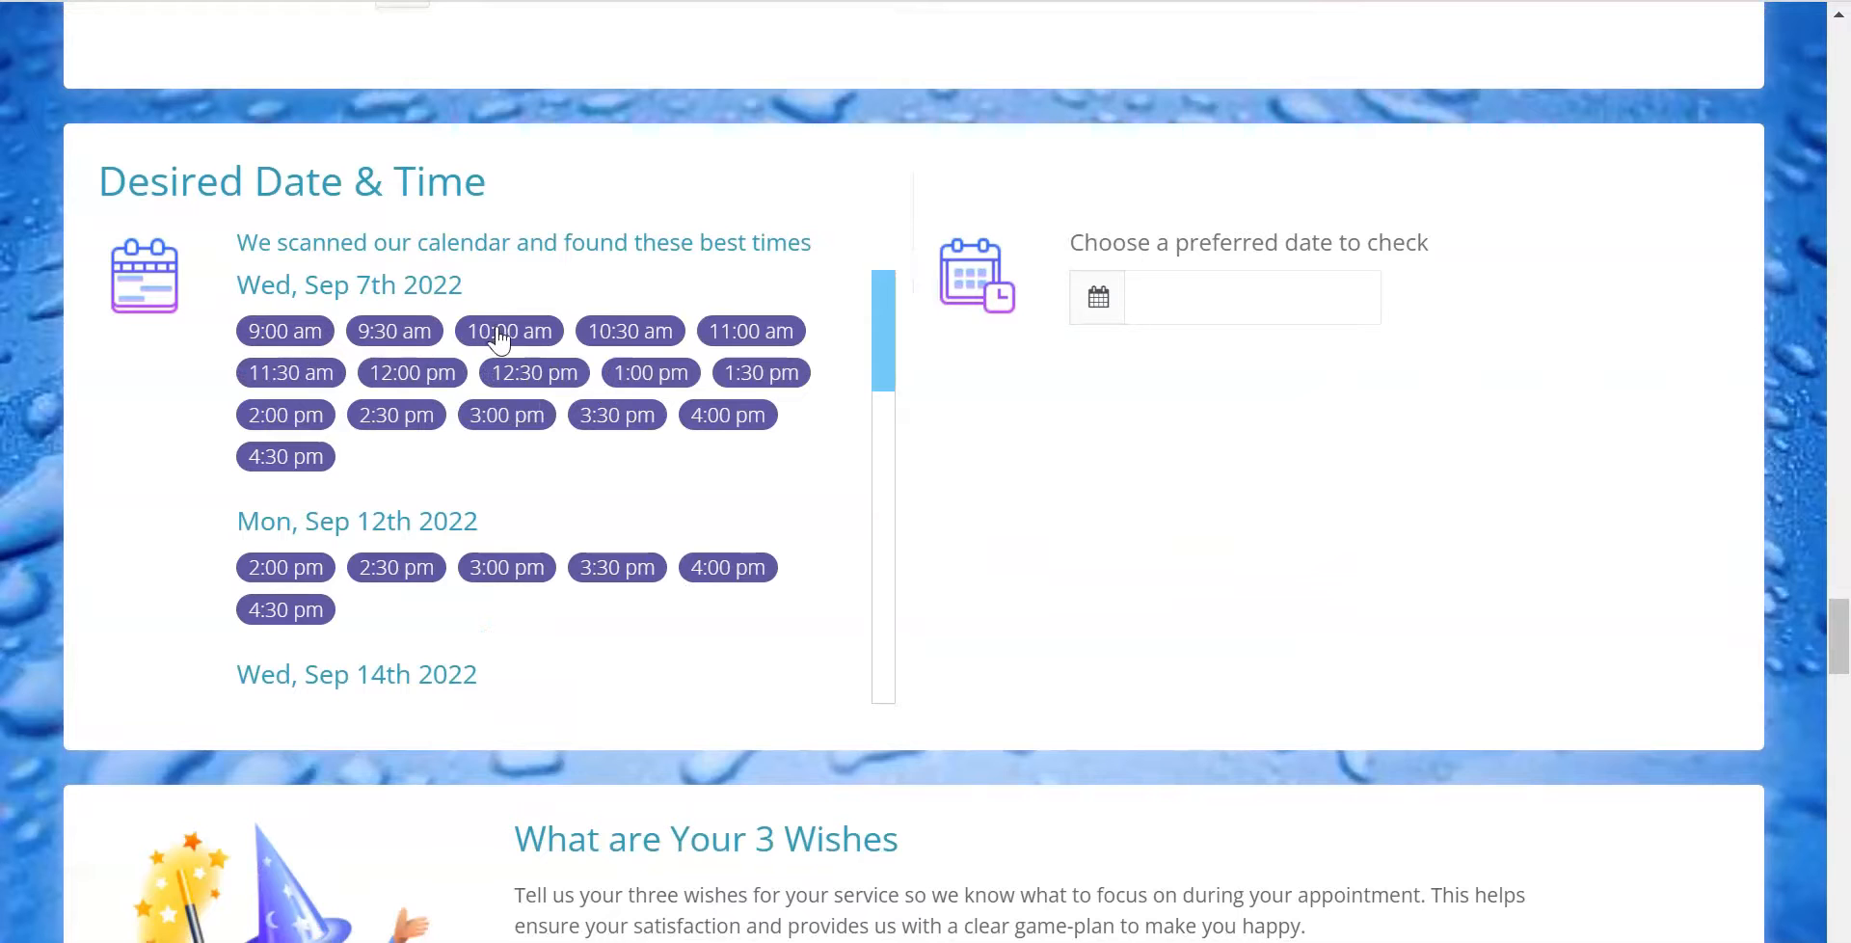
pyautogui.click(627, 332)
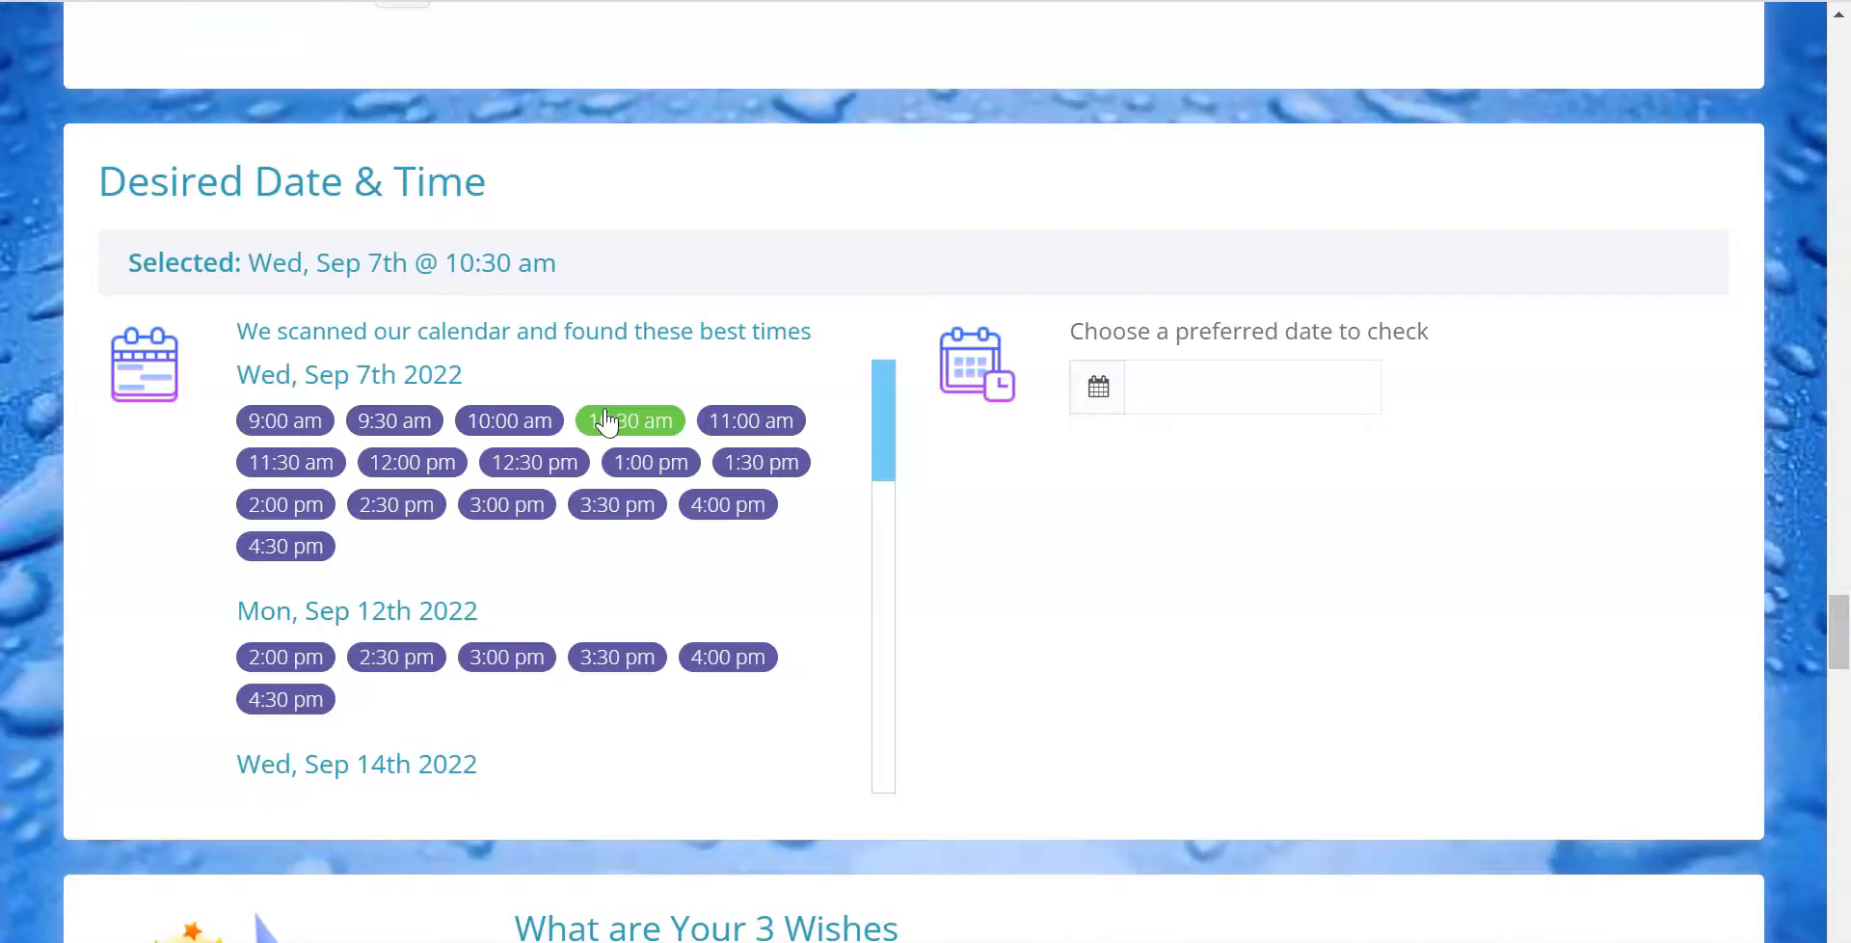
# Return to the booking form settings and review the Staff Schedules area within Schedules & Dates
pyautogui.scroll(20, 1157, 363)
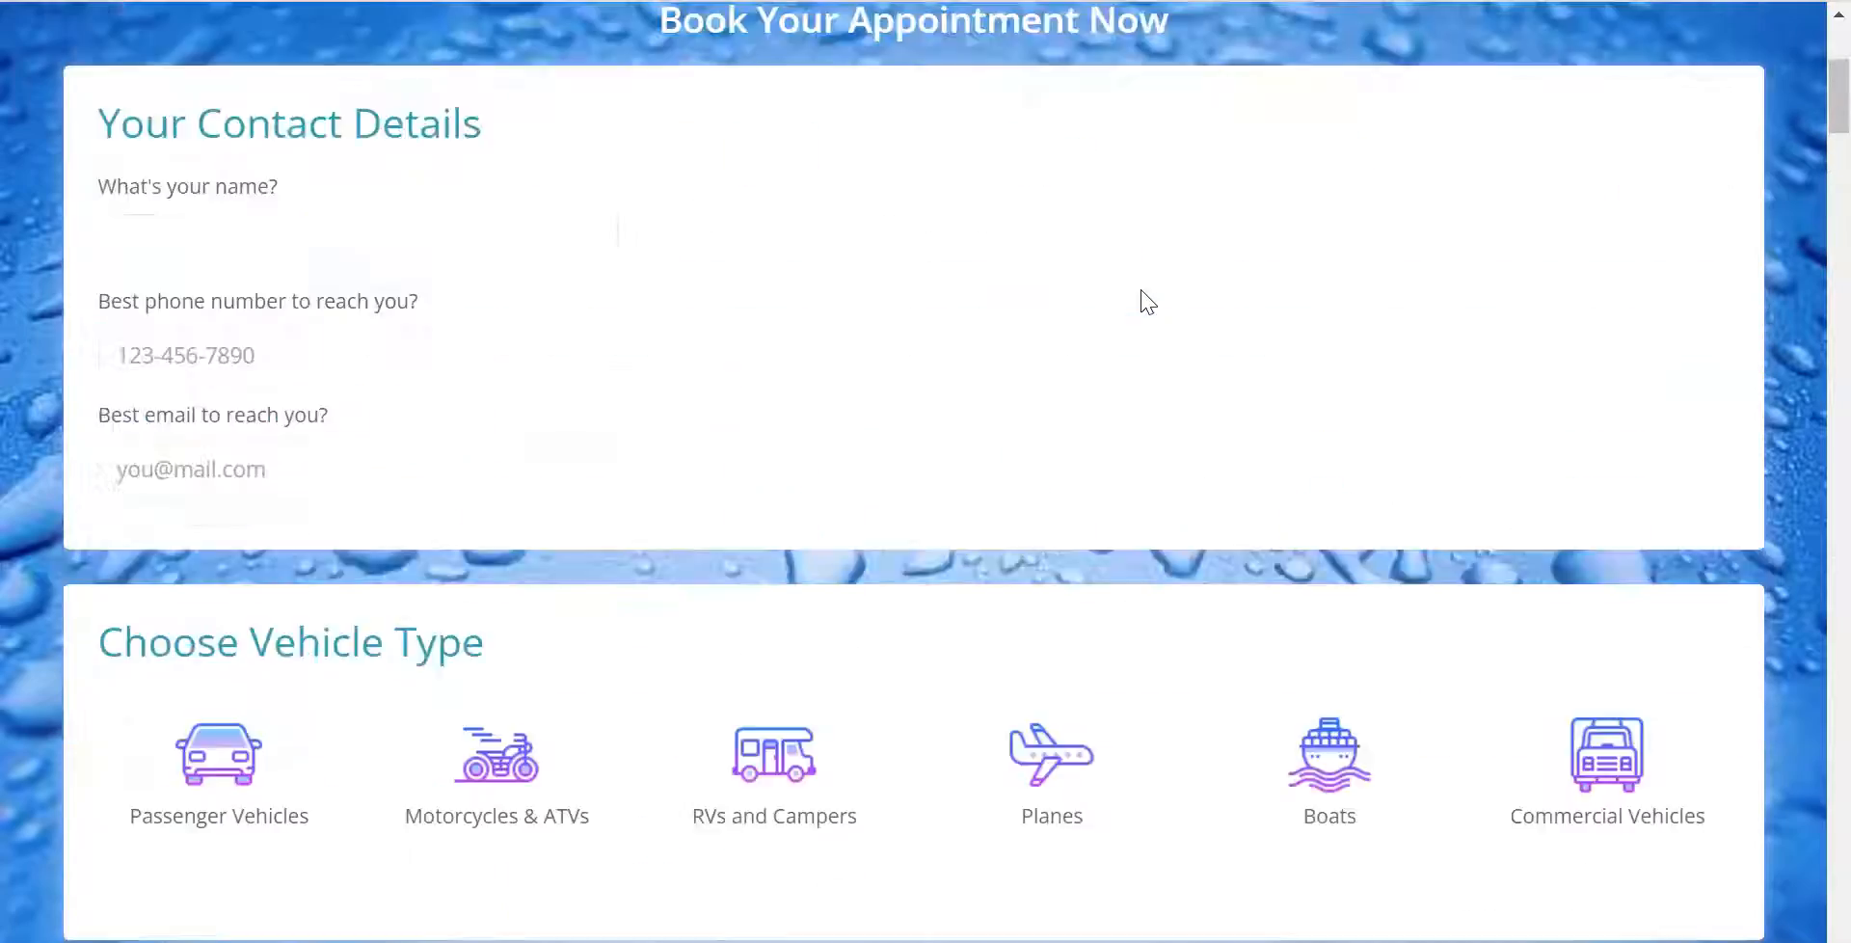
pyautogui.scroll(5, 1147, 301)
pyautogui.click(916, 59)
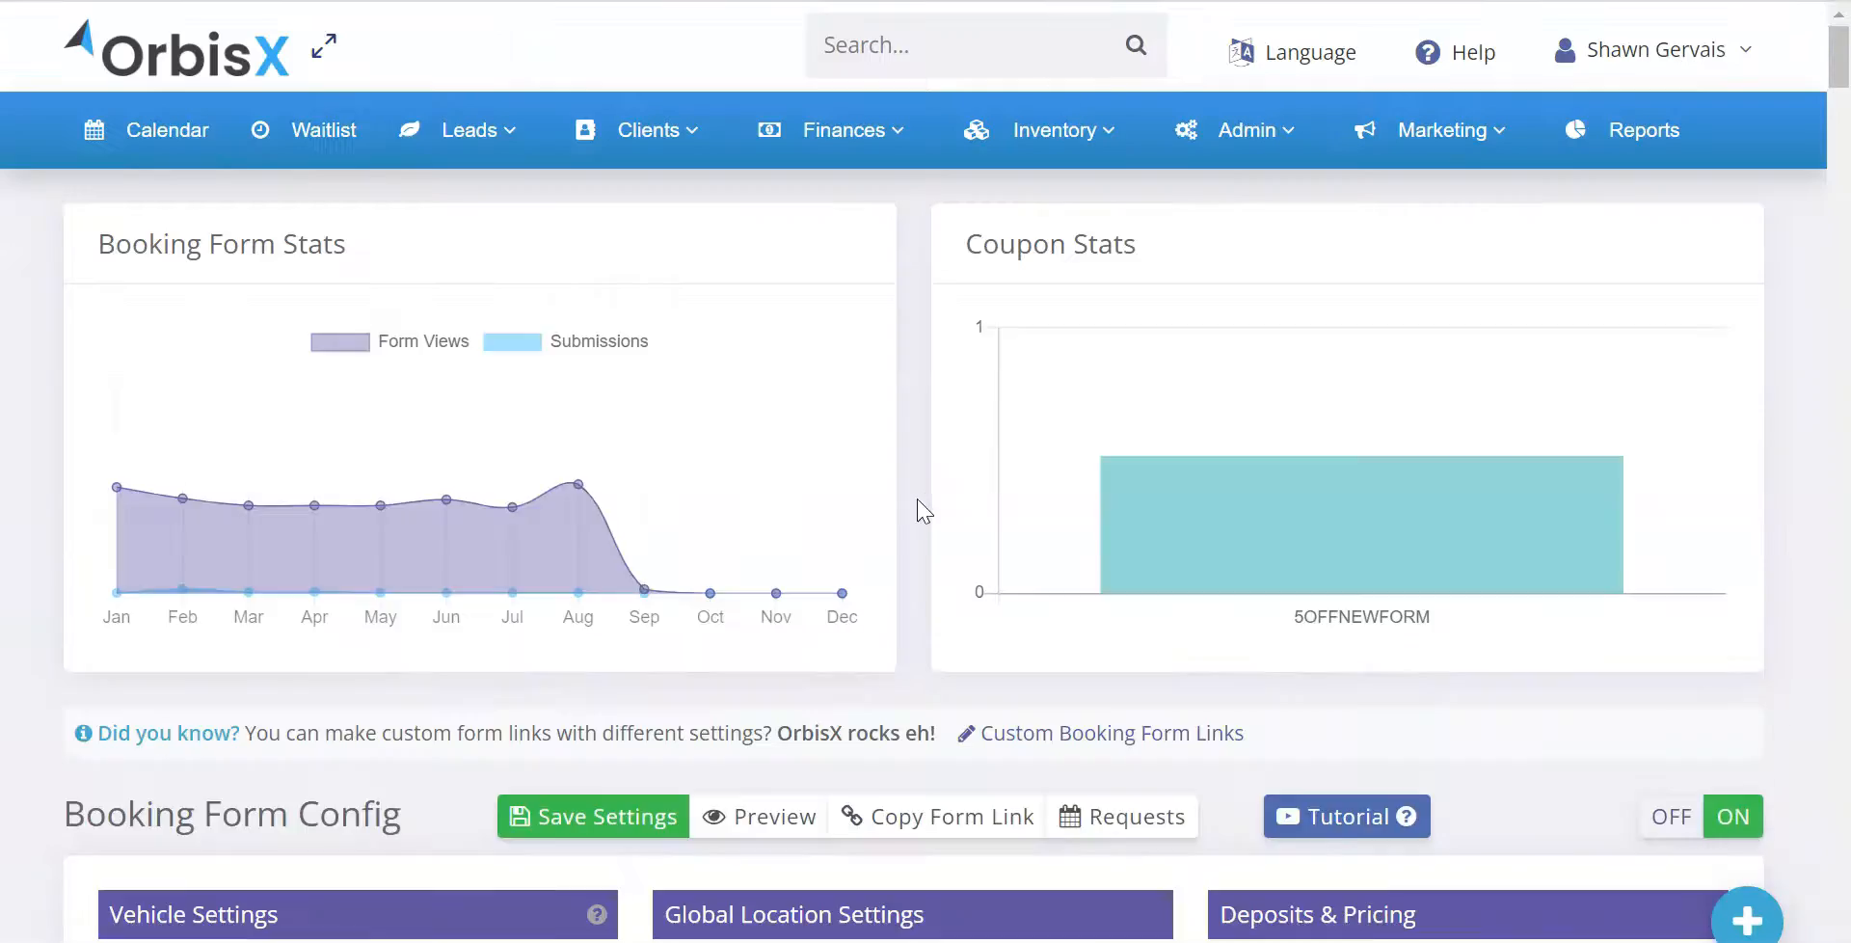
pyautogui.scroll(-20, 924, 511)
pyautogui.scroll(-10, 1116, 471)
pyautogui.scroll(5, 1145, 545)
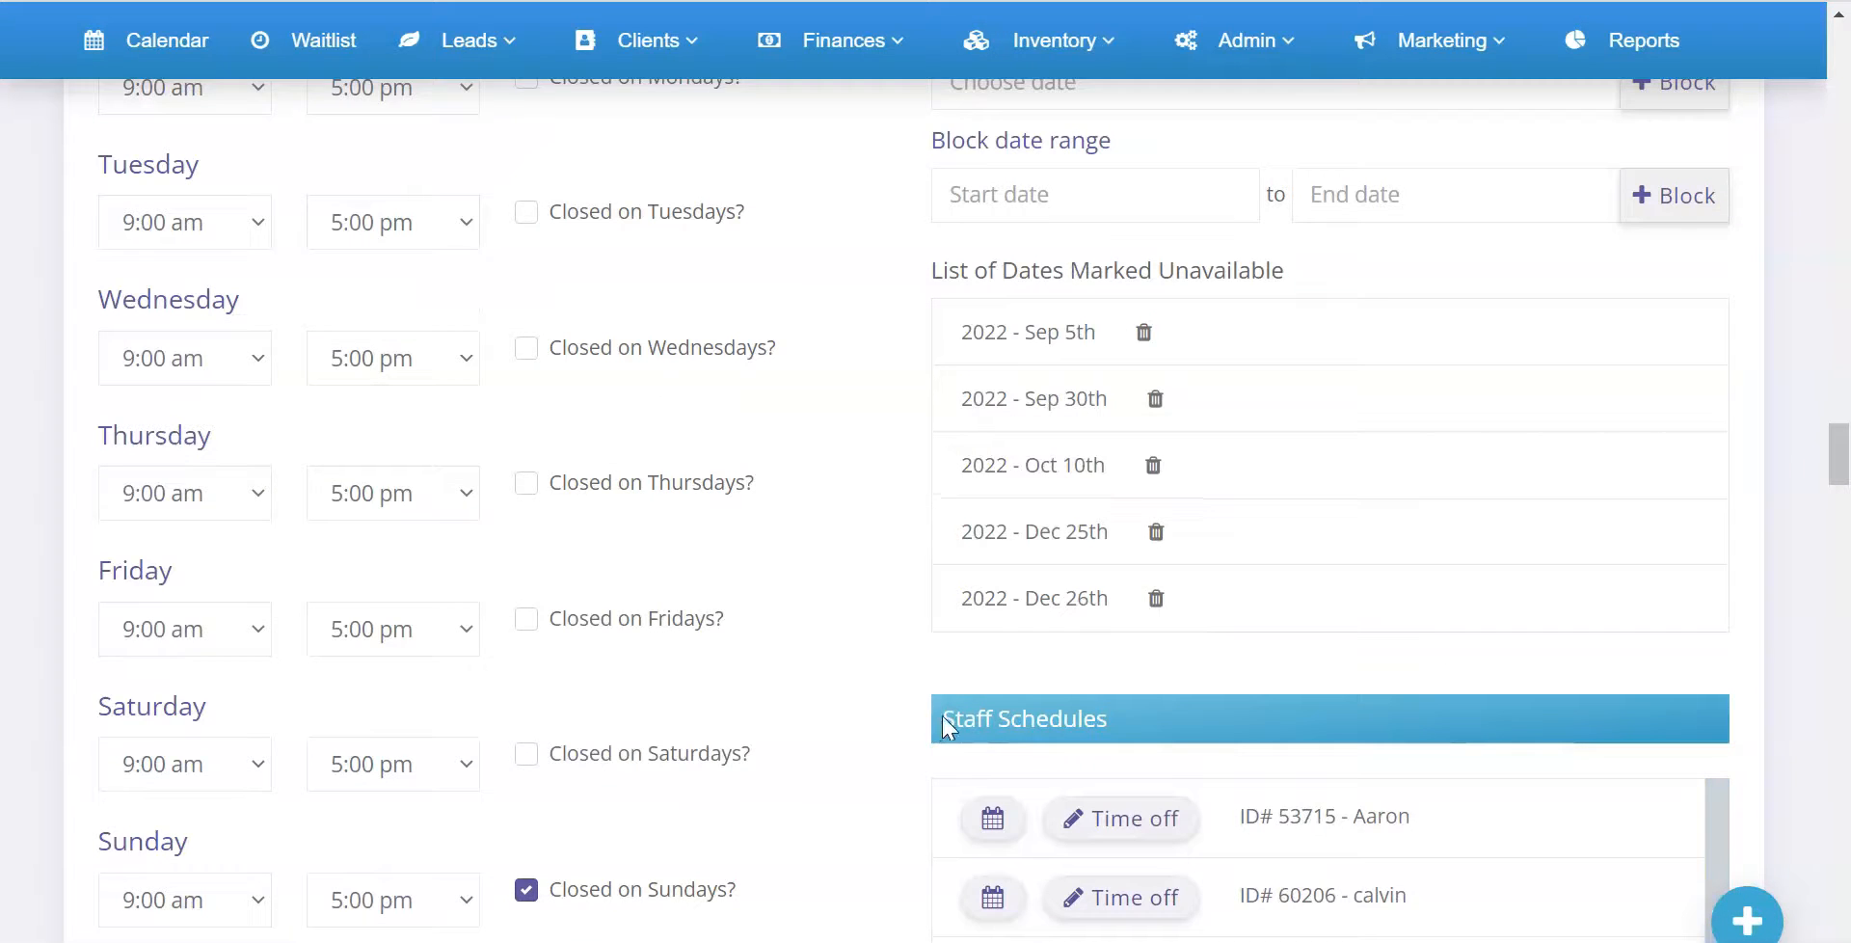
pyautogui.moveTo(948, 728); pyautogui.dragTo(1211, 719)
pyautogui.scroll(4, 1198, 710)
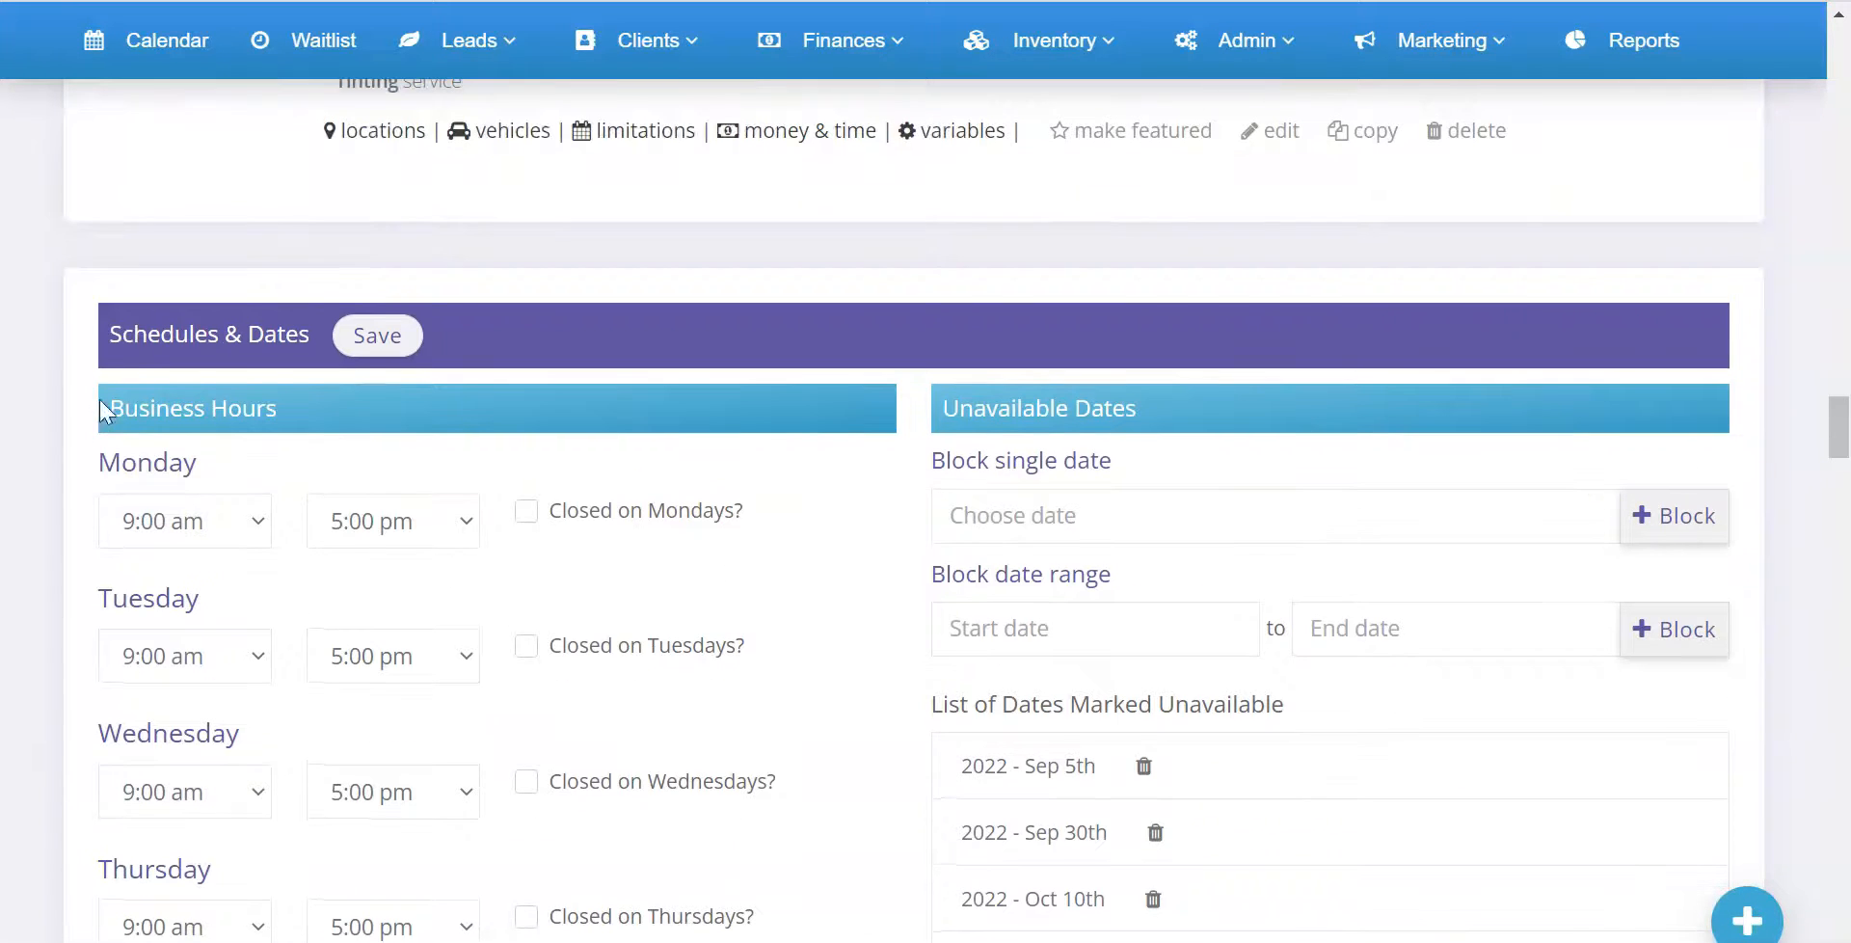
pyautogui.moveTo(133, 337); pyautogui.dragTo(319, 340)
pyautogui.scroll(-8, 837, 509)
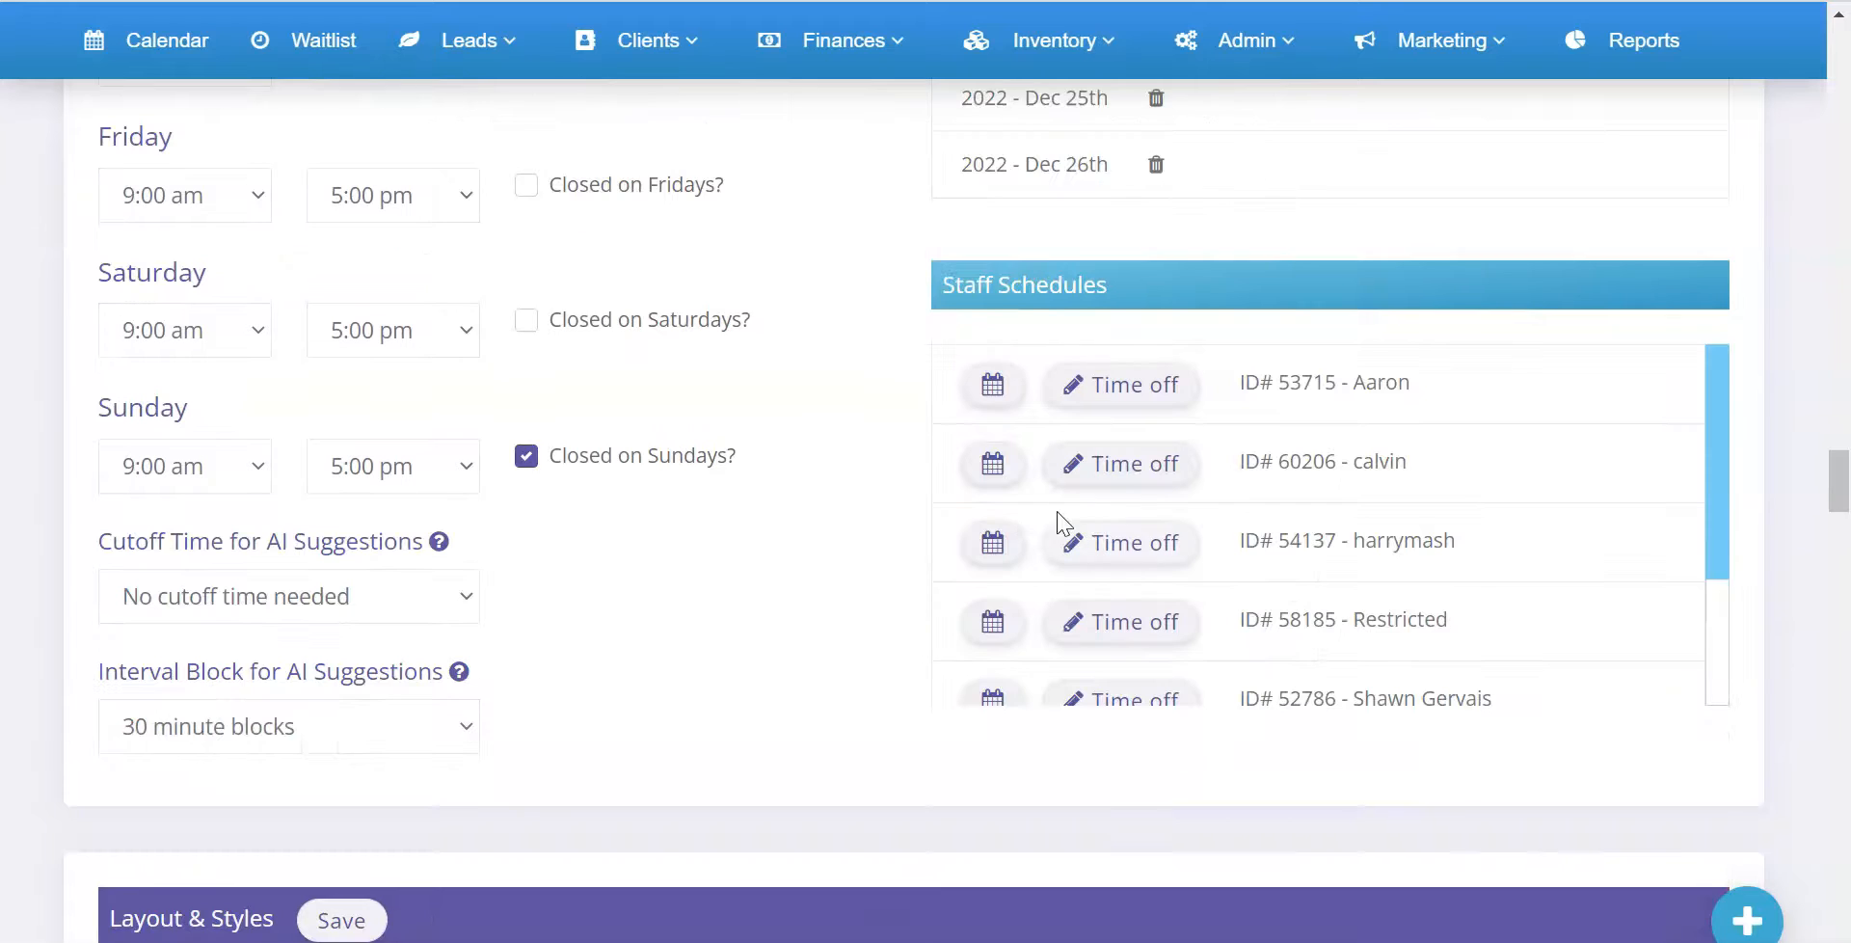
pyautogui.moveTo(993, 289); pyautogui.dragTo(1111, 314)
# View the account owner's short-term time off from the Staff Schedules, then close the window
pyautogui.scroll(-2, 1104, 638)
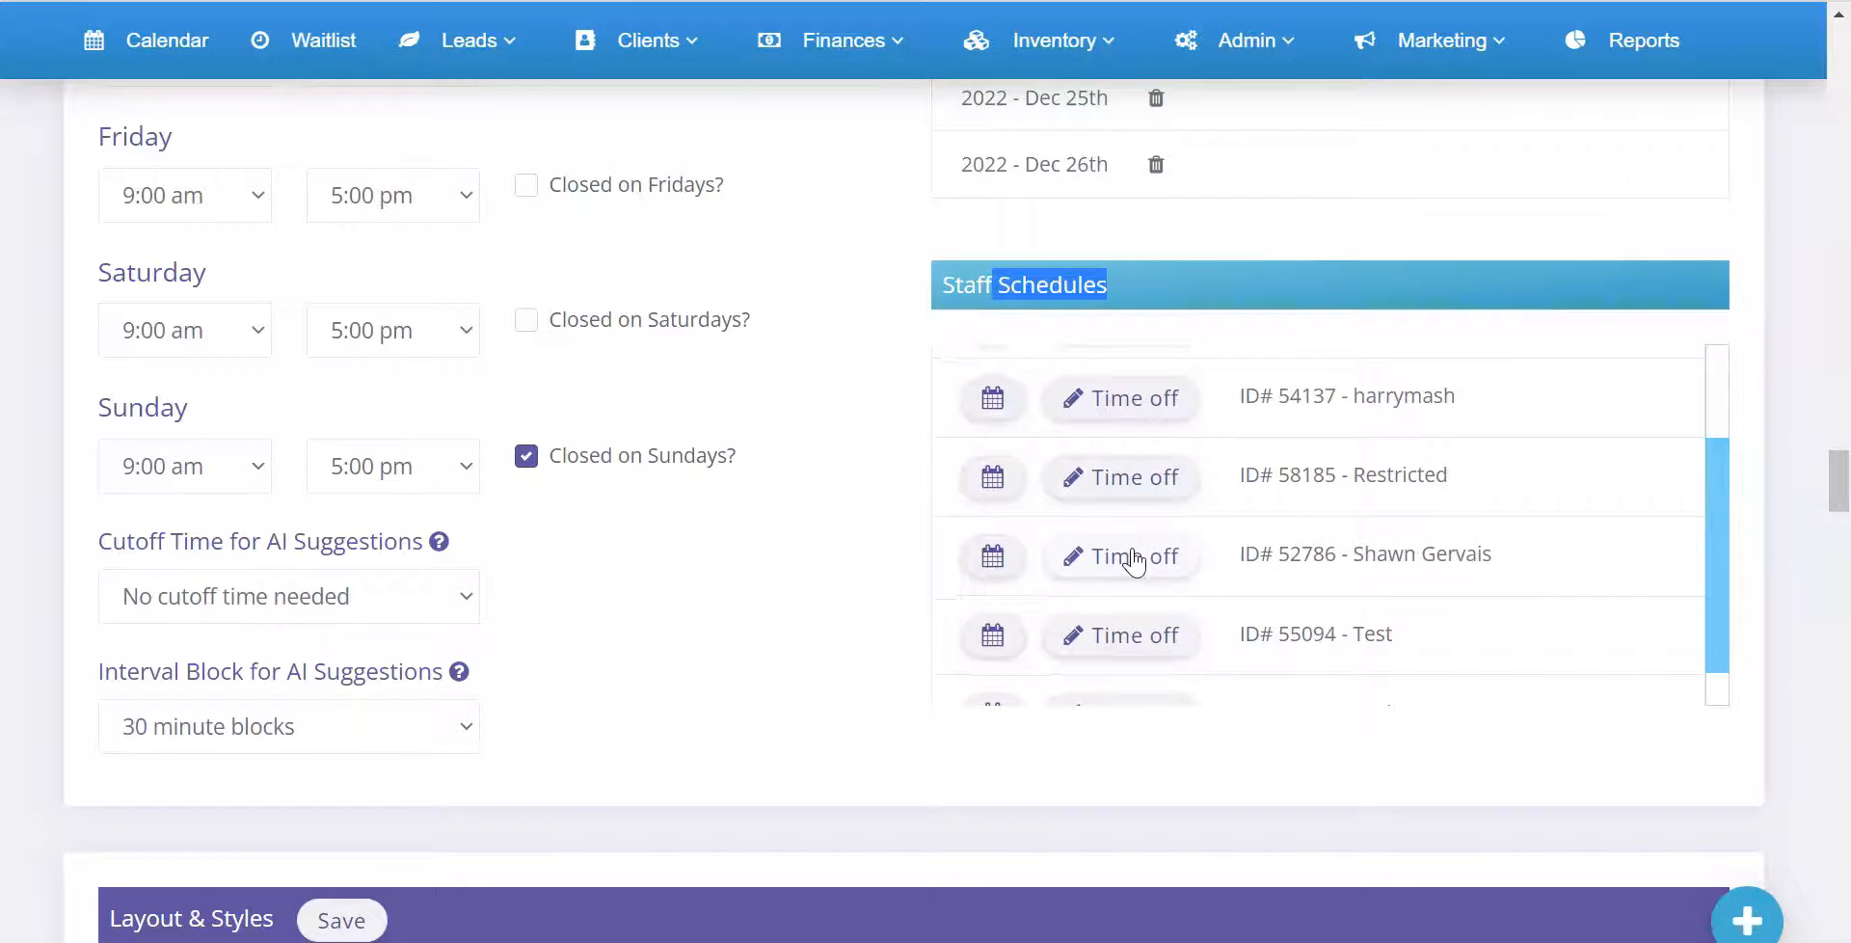
pyautogui.click(1134, 559)
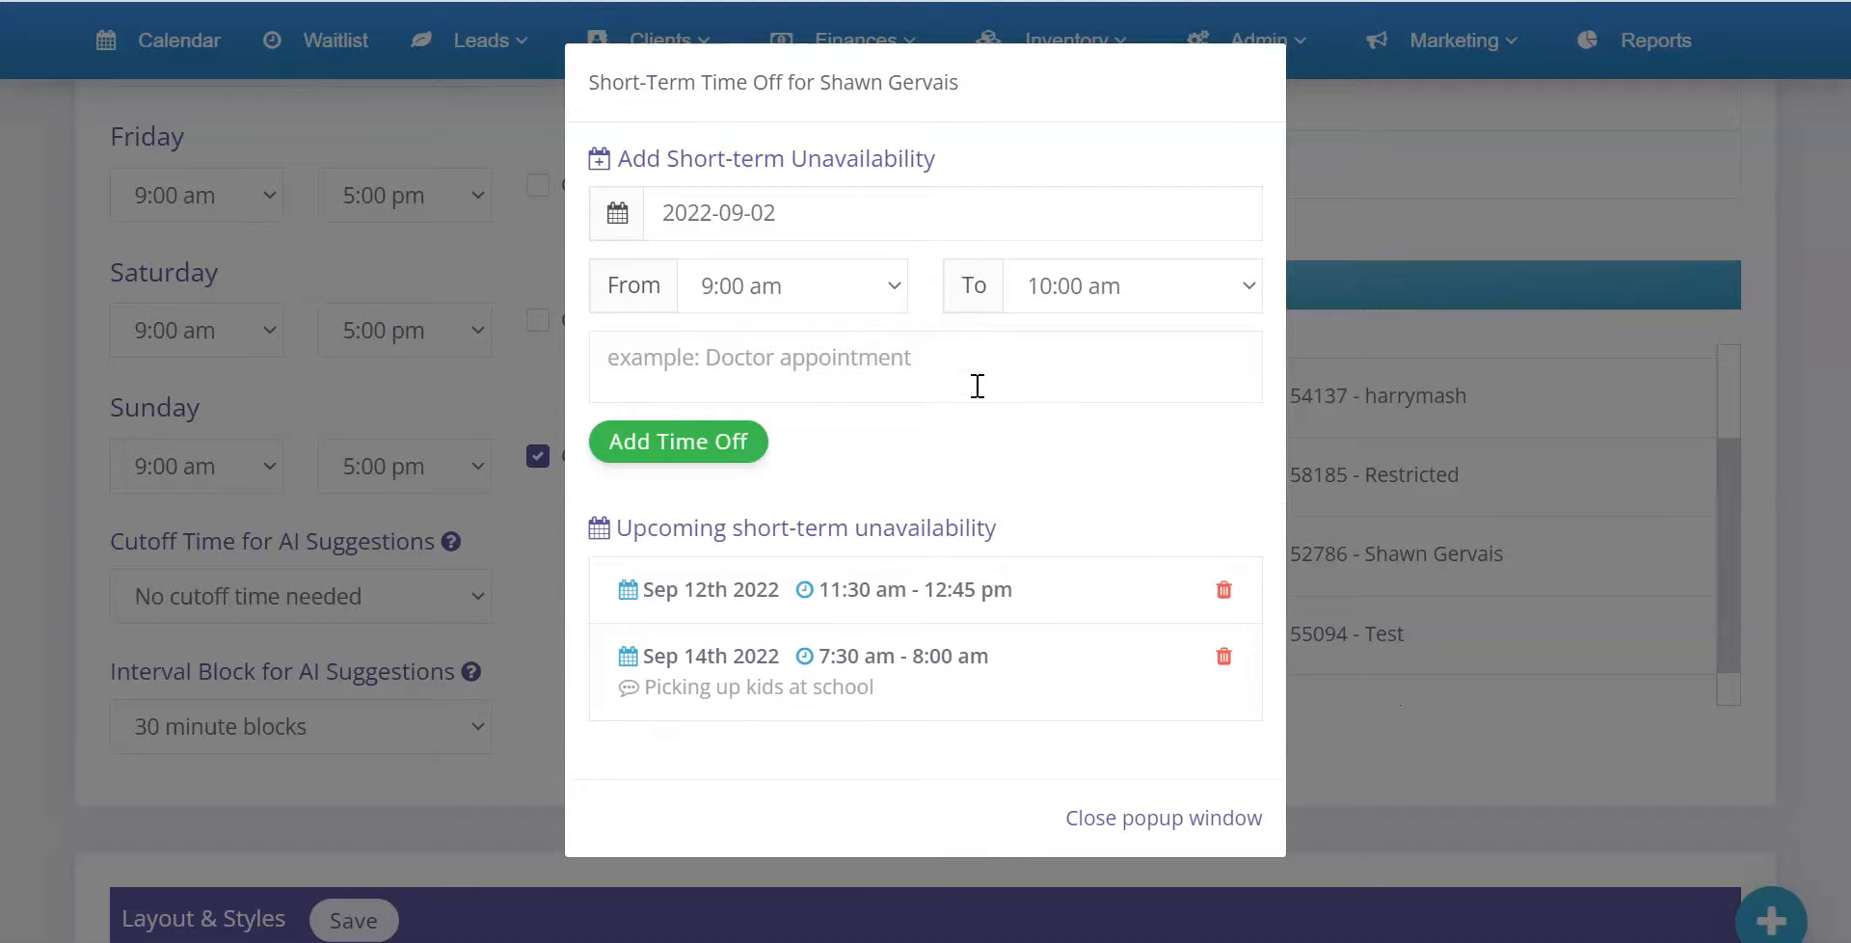
pyautogui.click(1494, 241)
# Open the calendar page and locate the Staff Schedules list below the monthly calendar
pyautogui.click(144, 64)
pyautogui.scroll(-5, 535, 543)
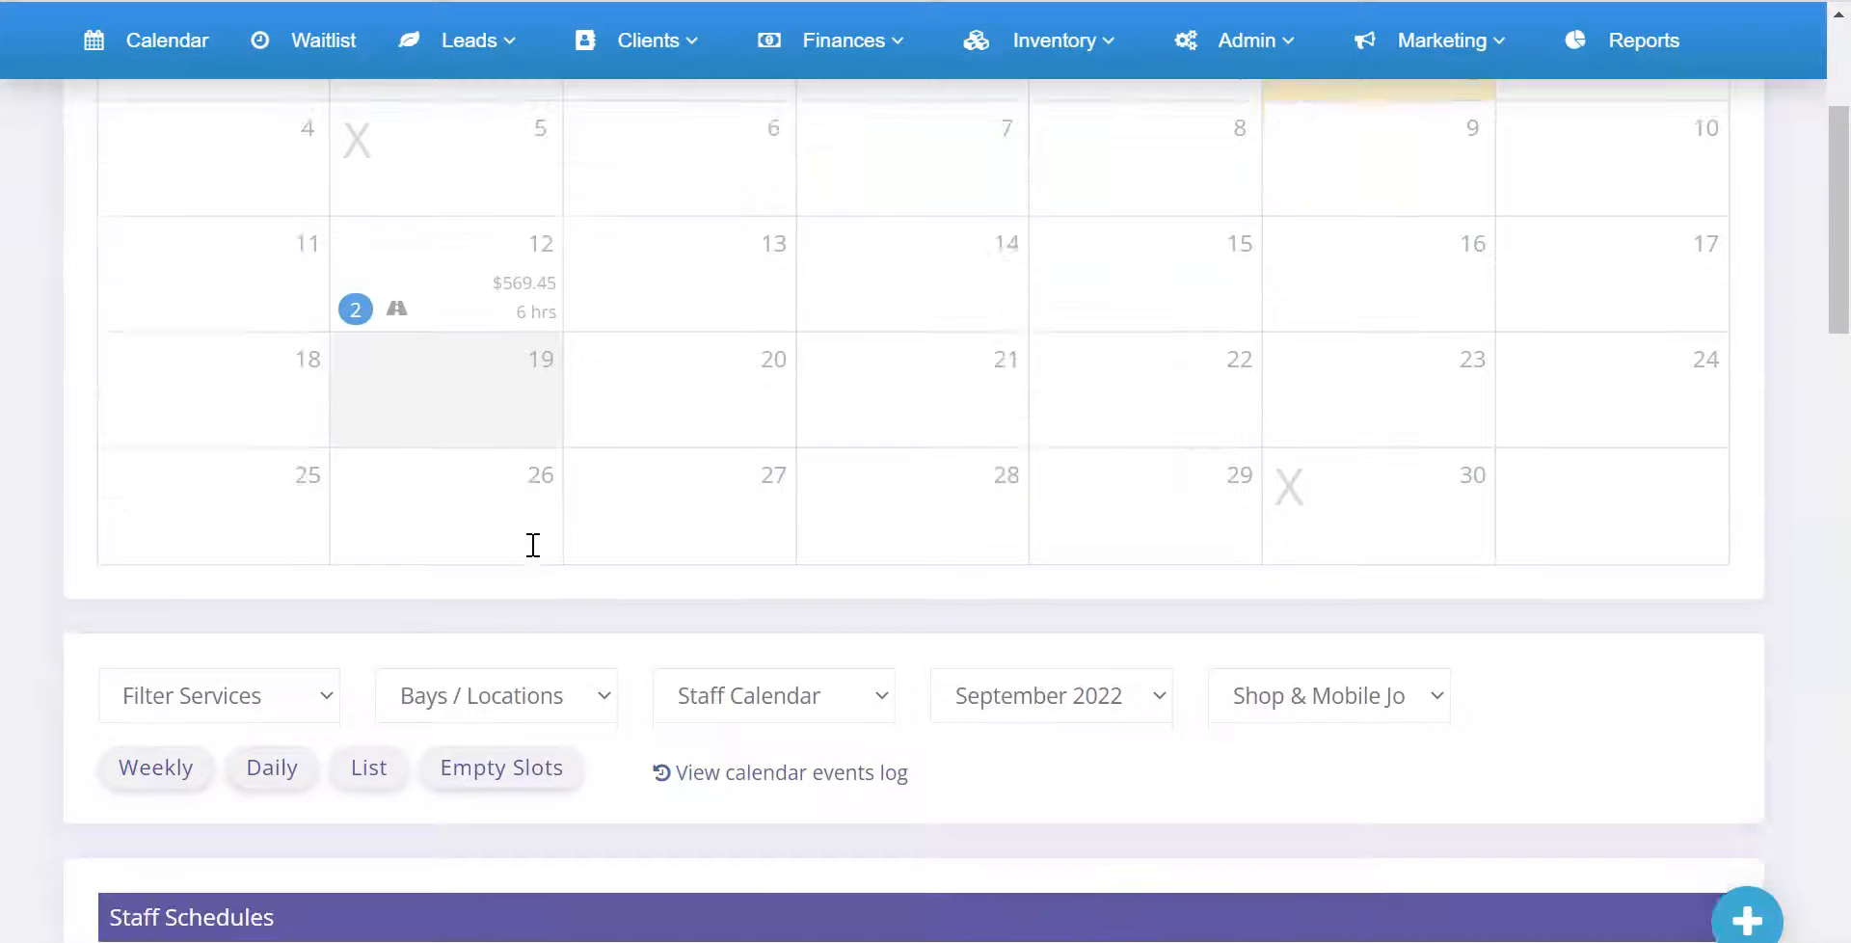
pyautogui.scroll(-15, 533, 544)
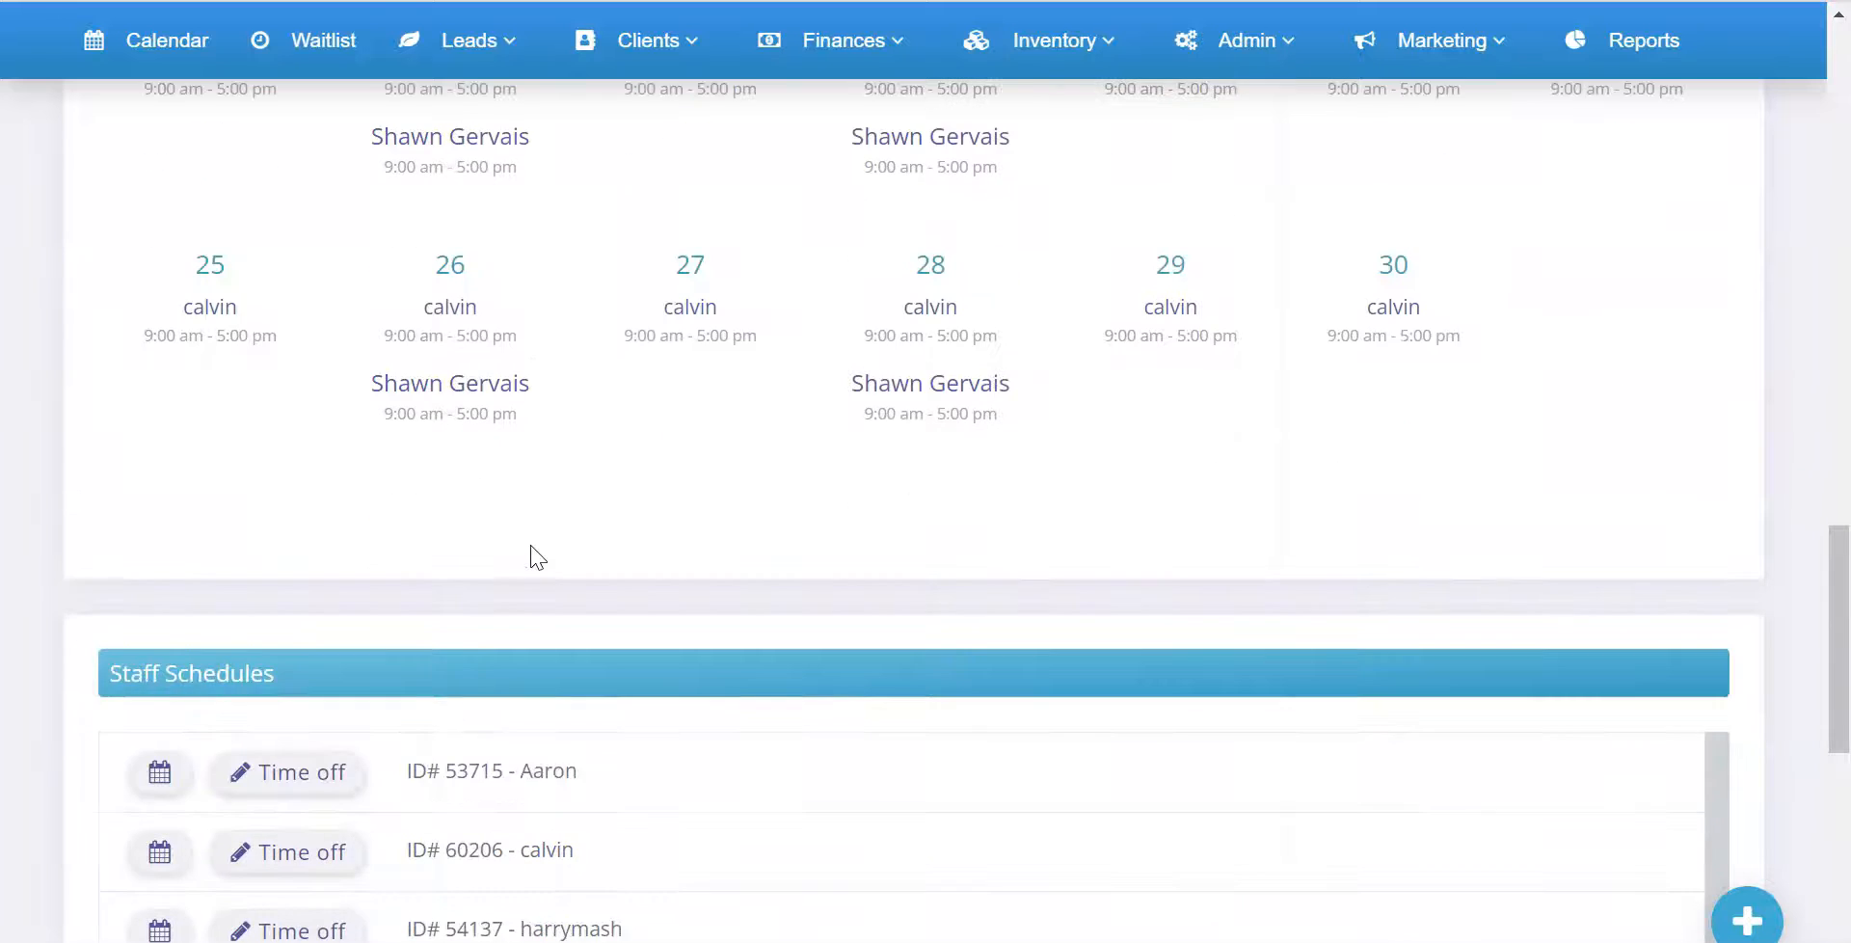
pyautogui.scroll(-3, 520, 540)
pyautogui.moveTo(130, 383); pyautogui.dragTo(232, 385)
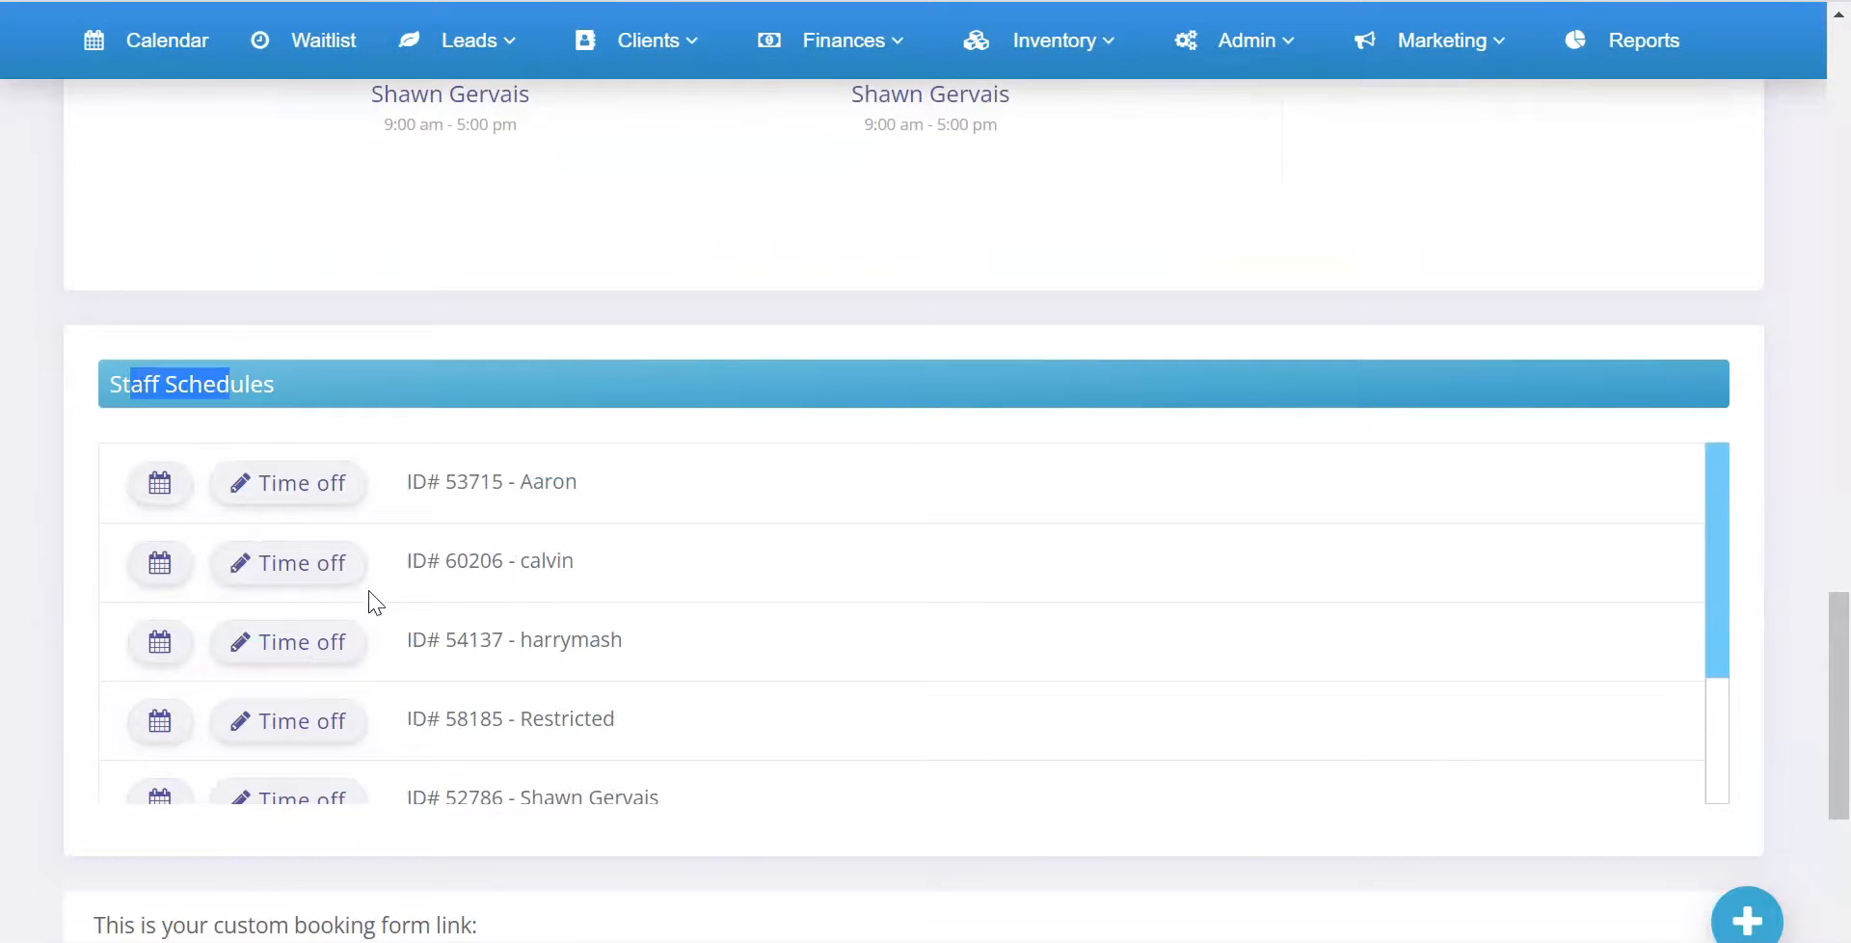
# View the September 12th 2022 day details, check the staff time-off entry and close the window
pyautogui.scroll(15, 600, 513)
pyautogui.scroll(2, 501, 427)
pyautogui.click(493, 491)
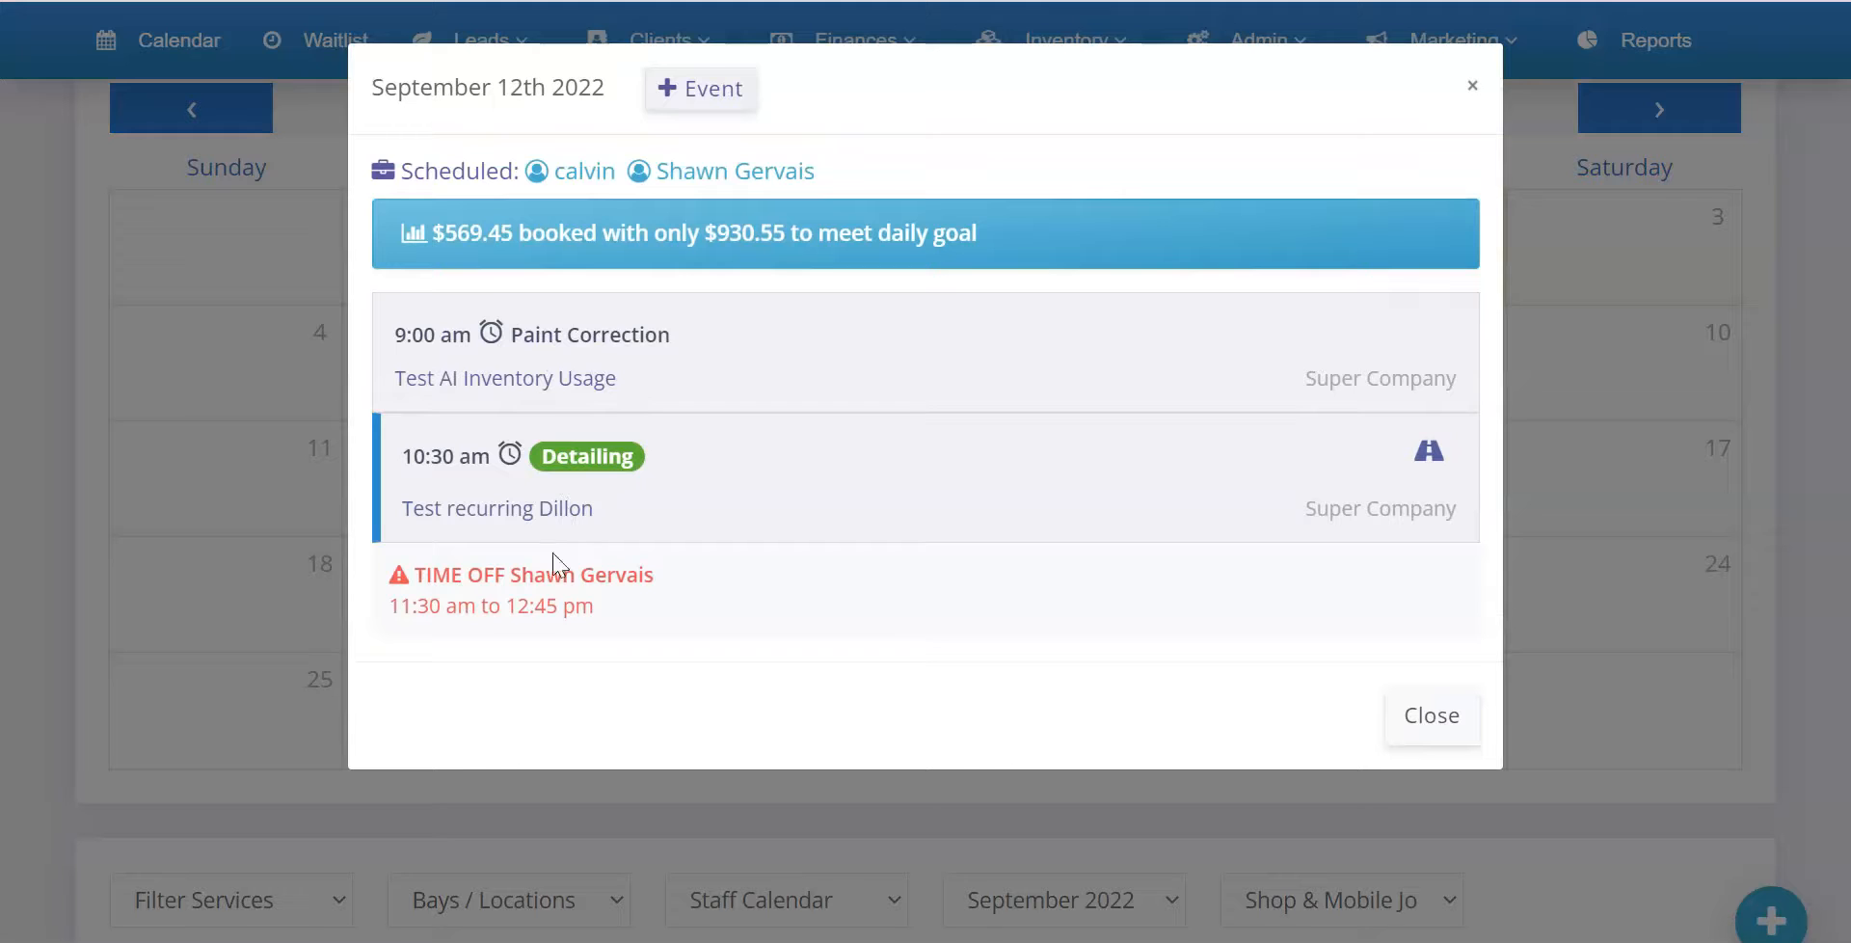
pyautogui.moveTo(438, 578); pyautogui.dragTo(608, 616)
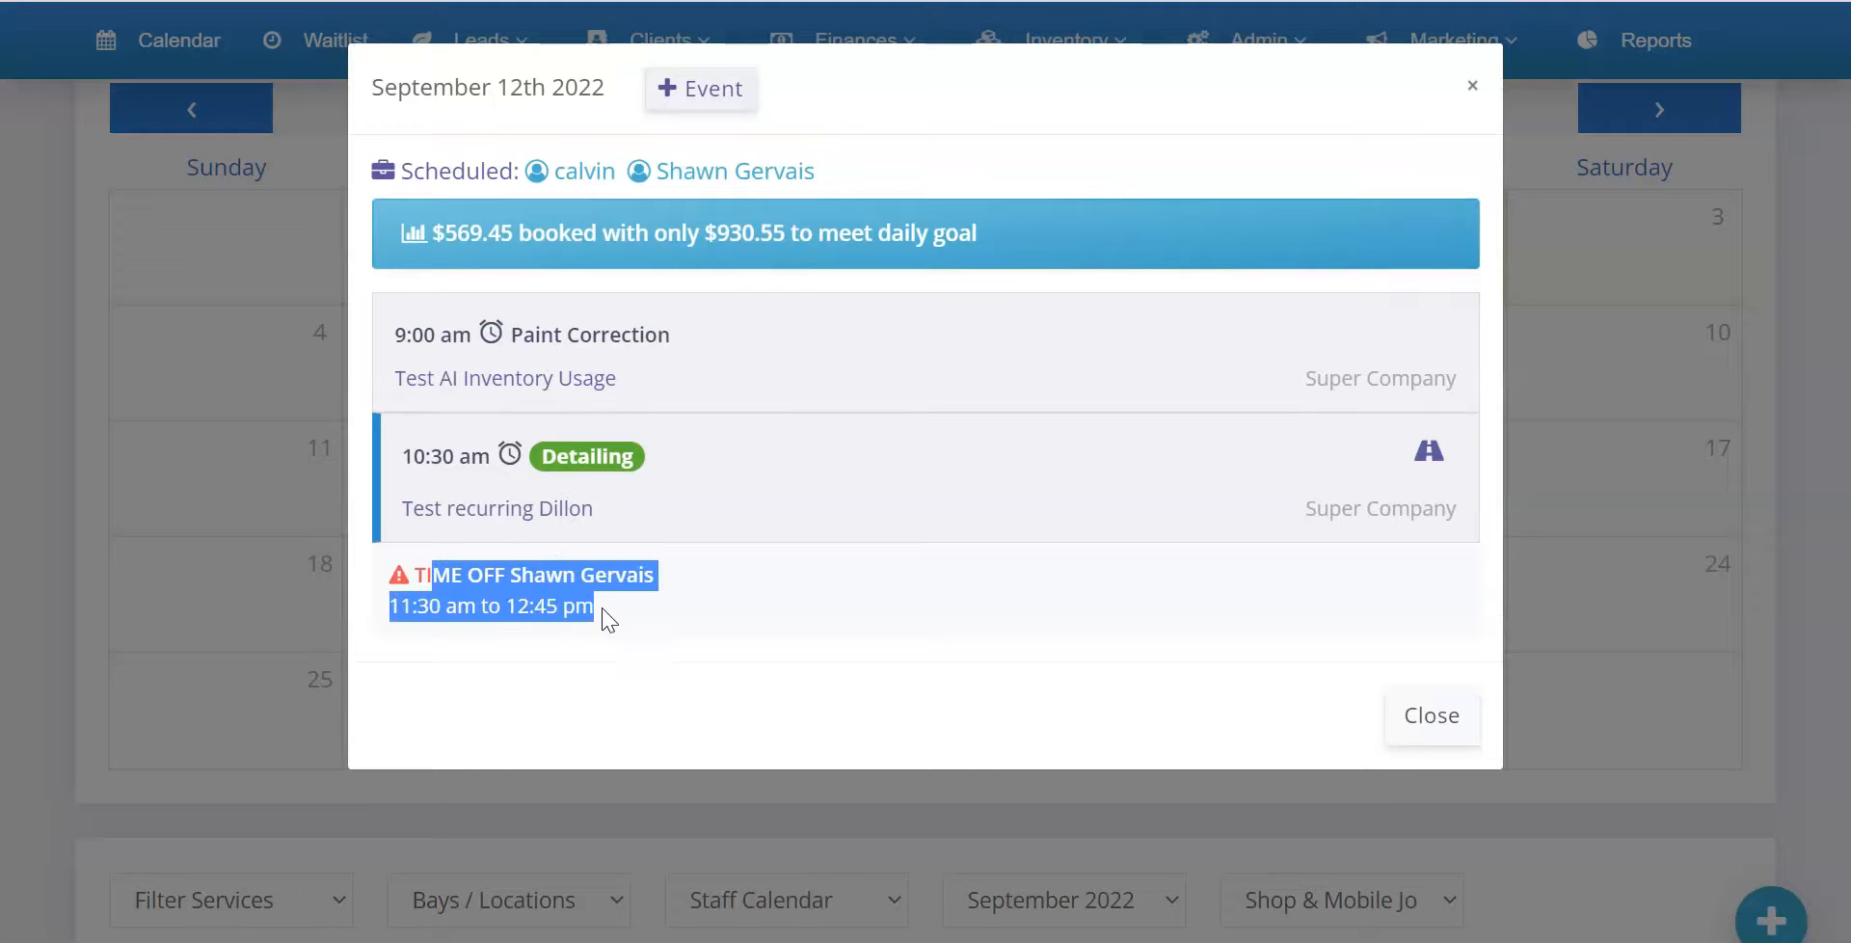
pyautogui.click(607, 616)
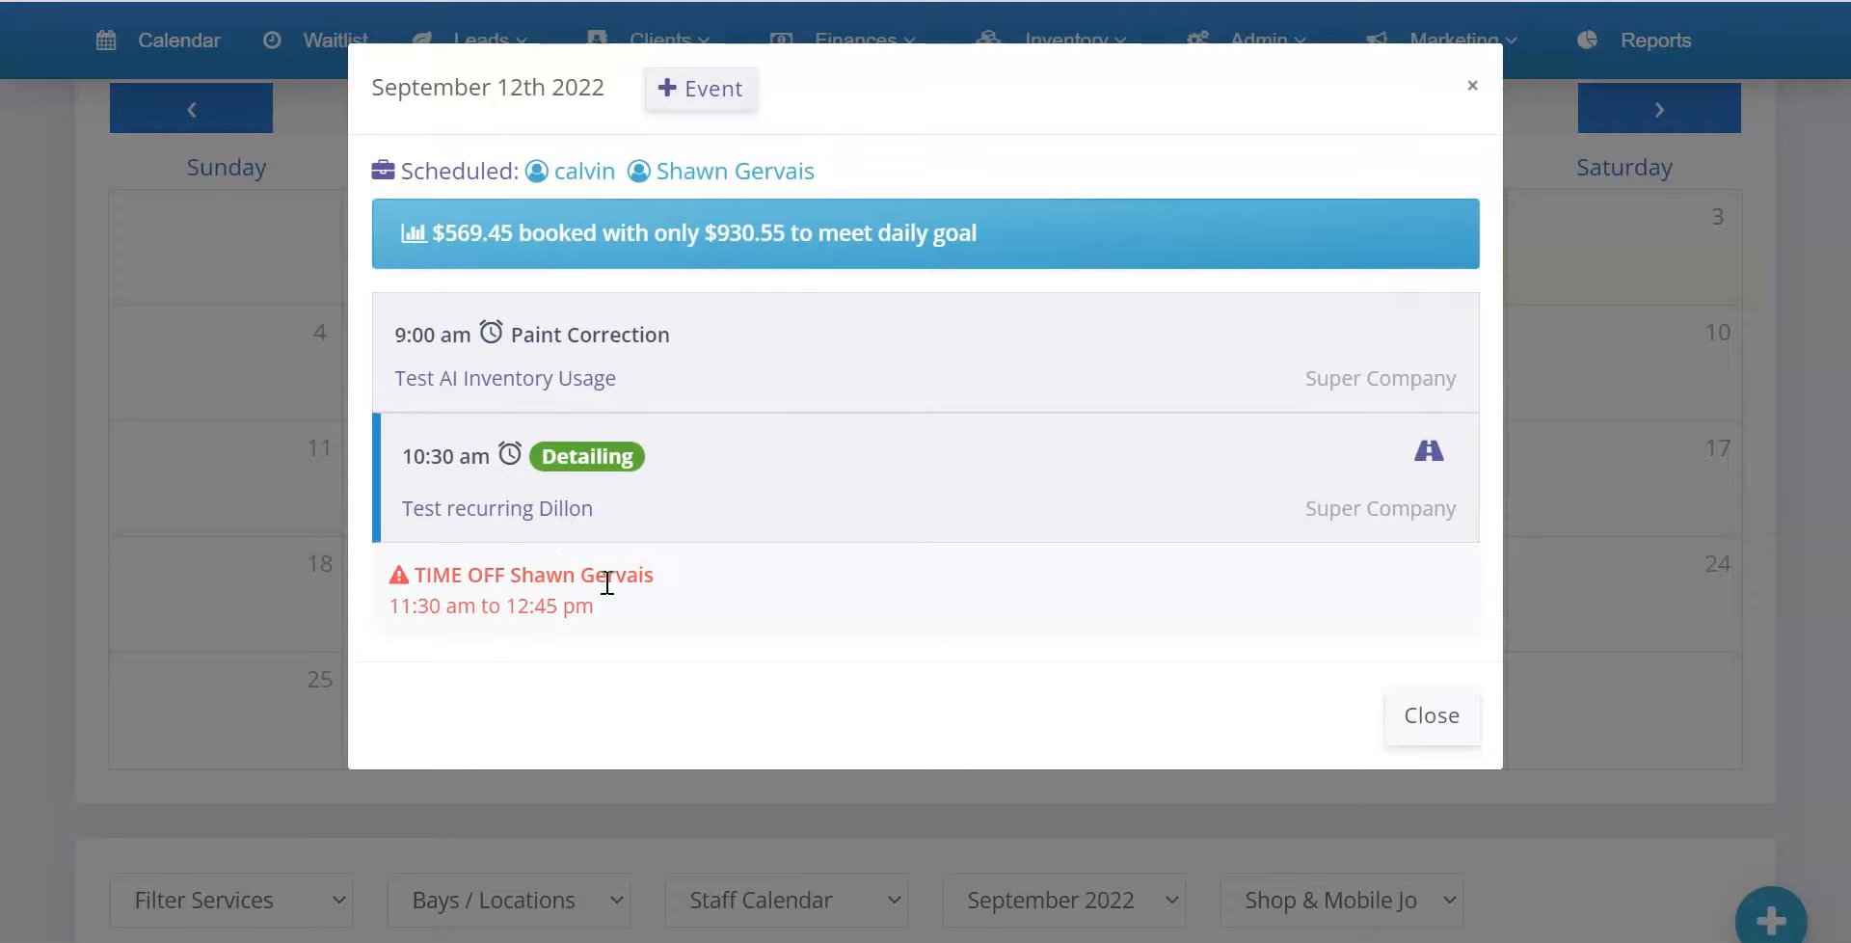
pyautogui.click(221, 351)
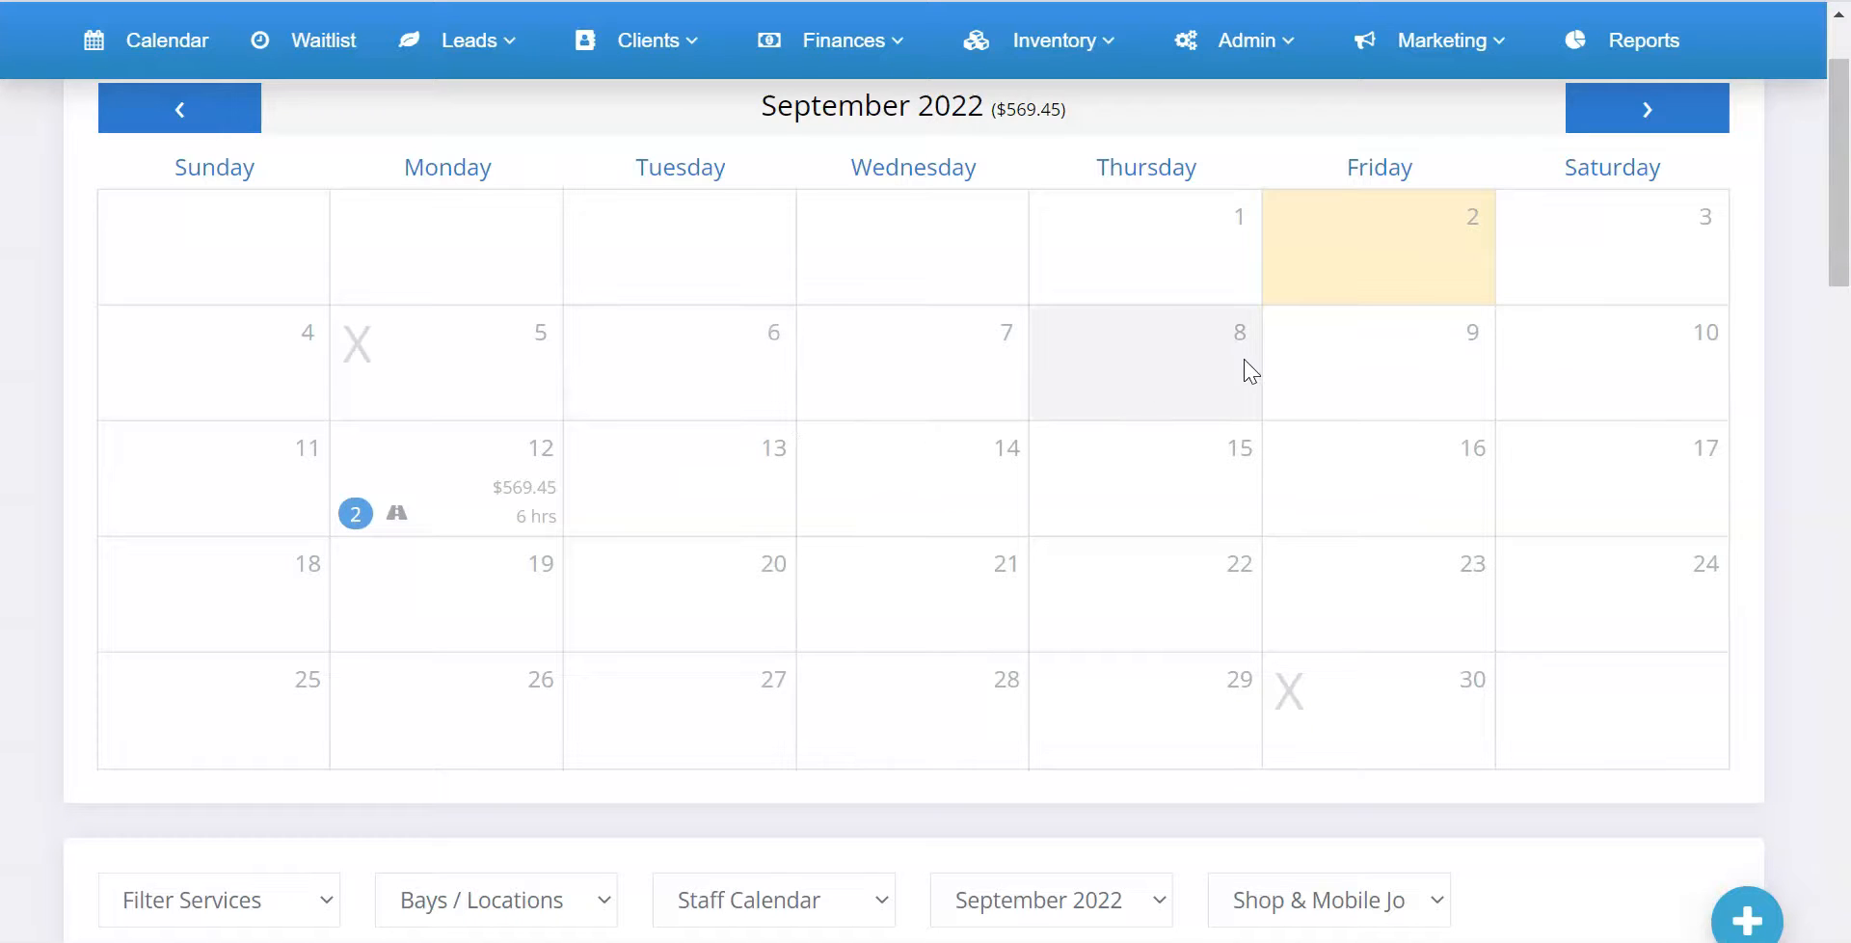
# Switch the calendar to the weekly view and advance to the week of Sep 11th 2022 to examine the time-off entries
pyautogui.scroll(2, 1250, 371)
pyautogui.scroll(-8, 1259, 364)
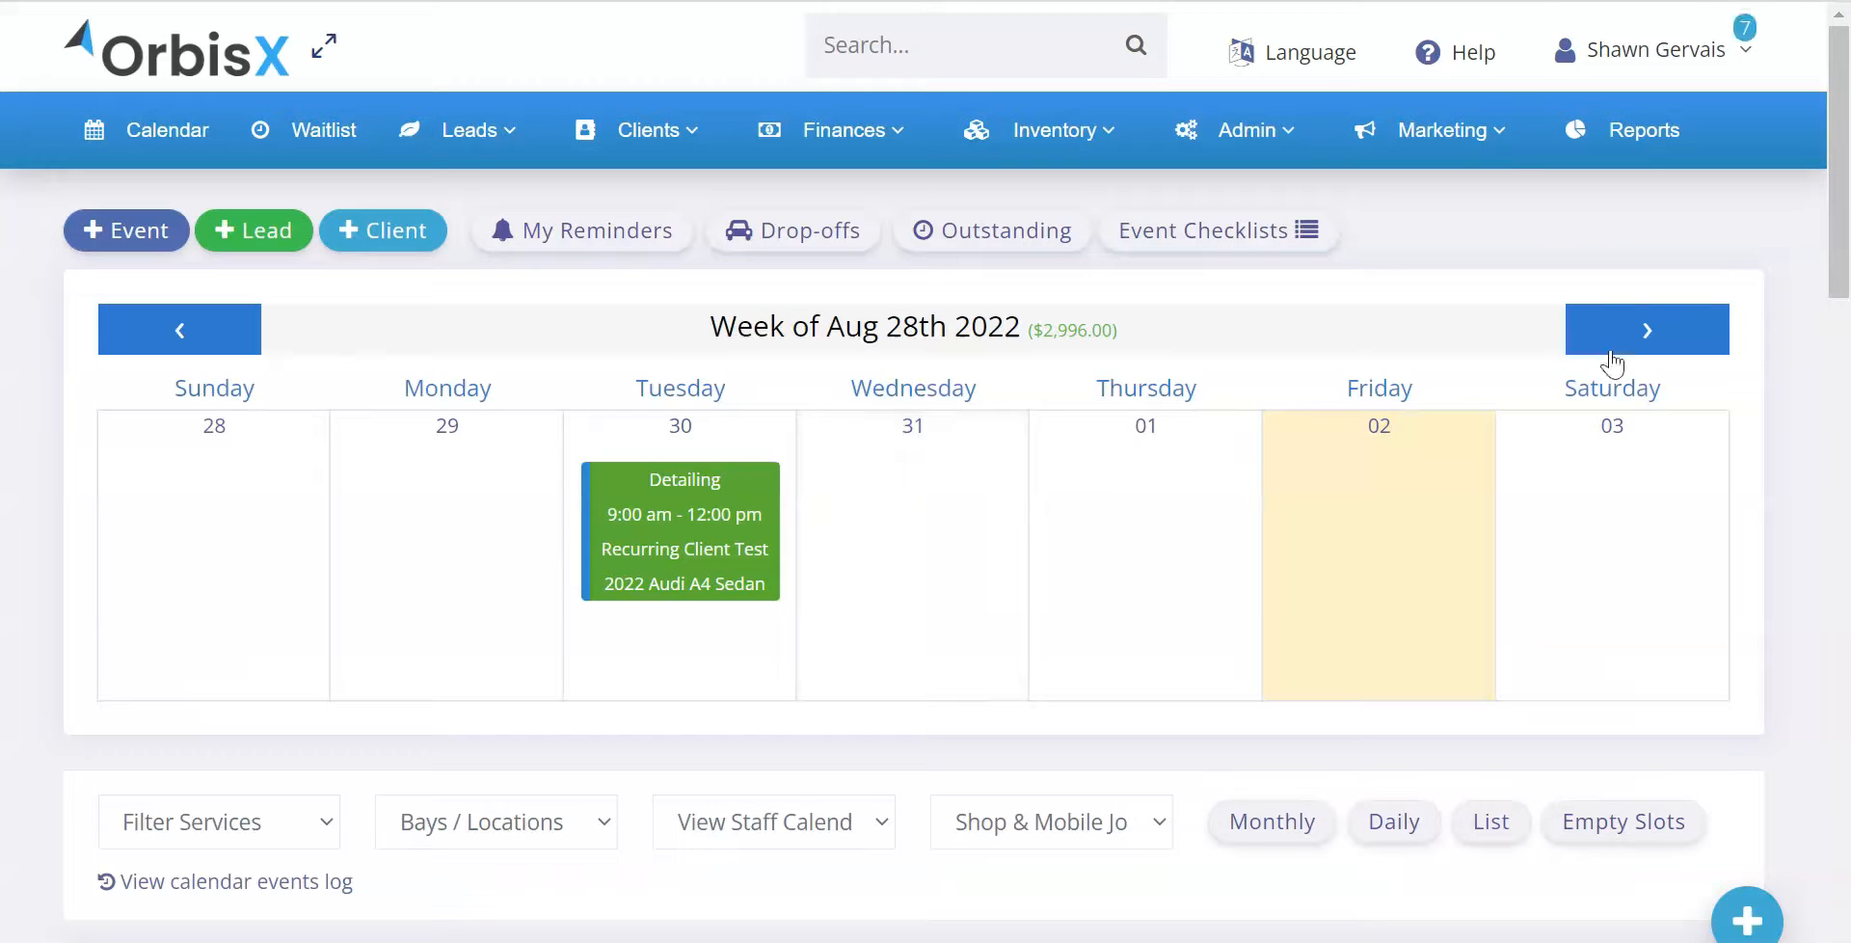
pyautogui.click(1635, 330)
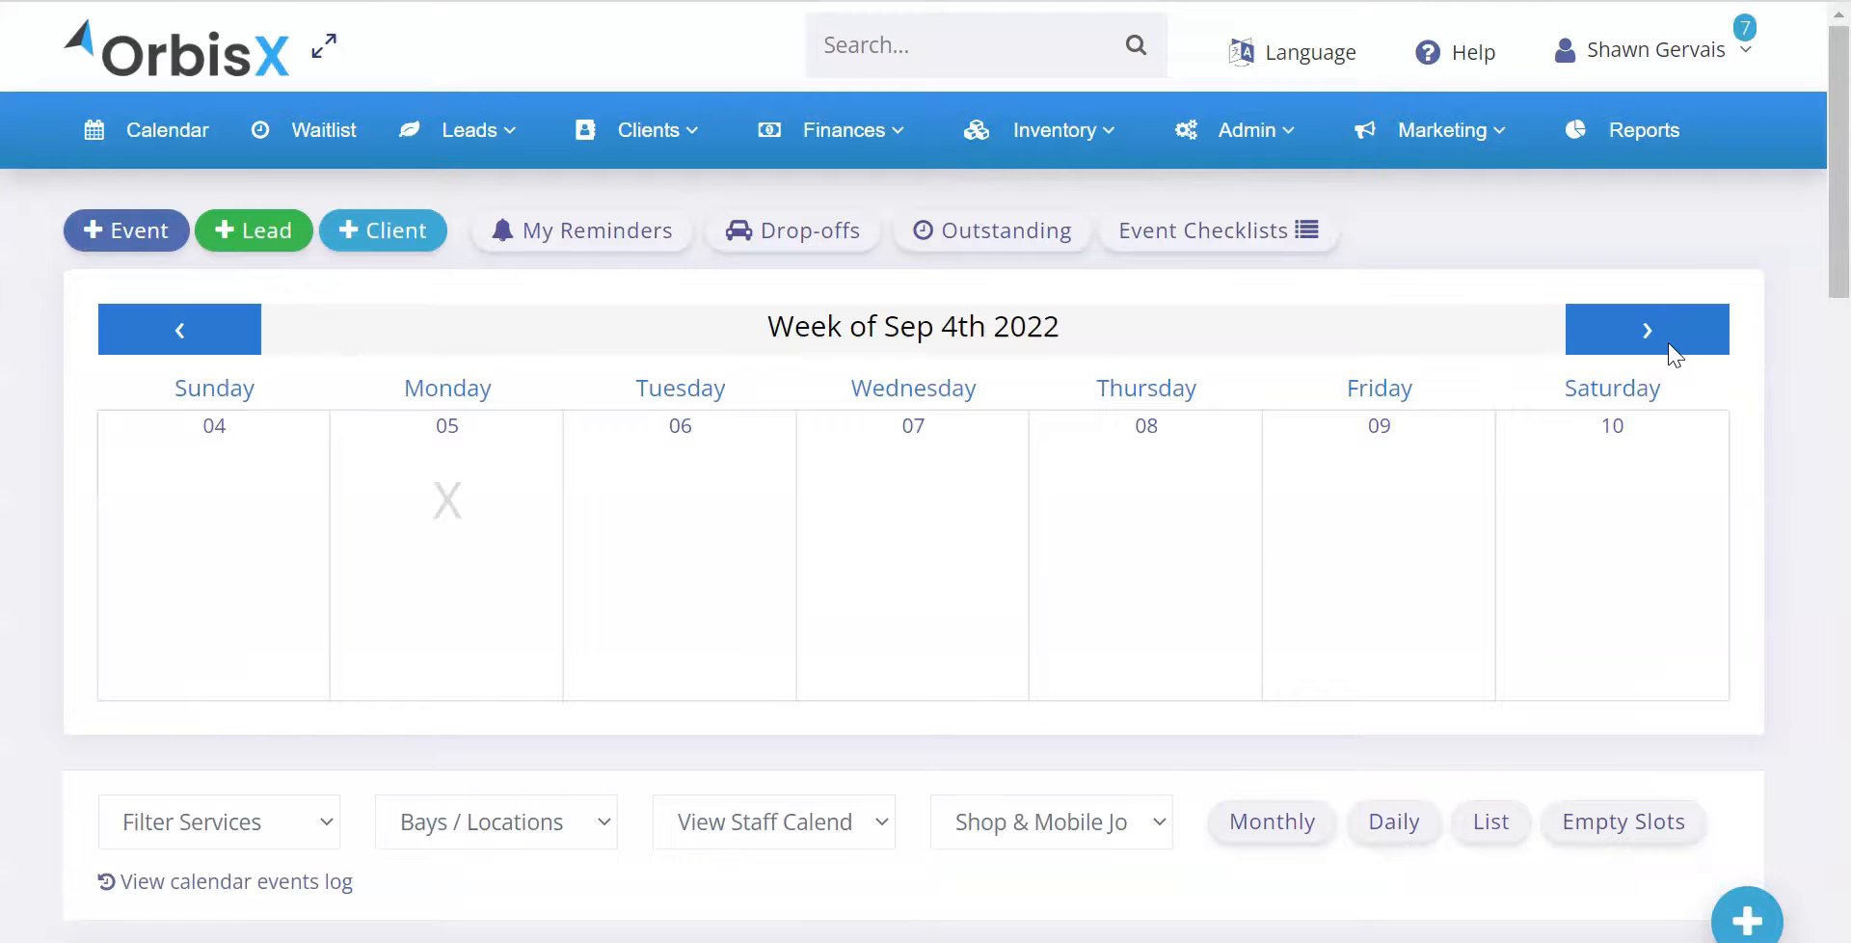
pyautogui.click(1674, 349)
pyautogui.scroll(-2, 699, 429)
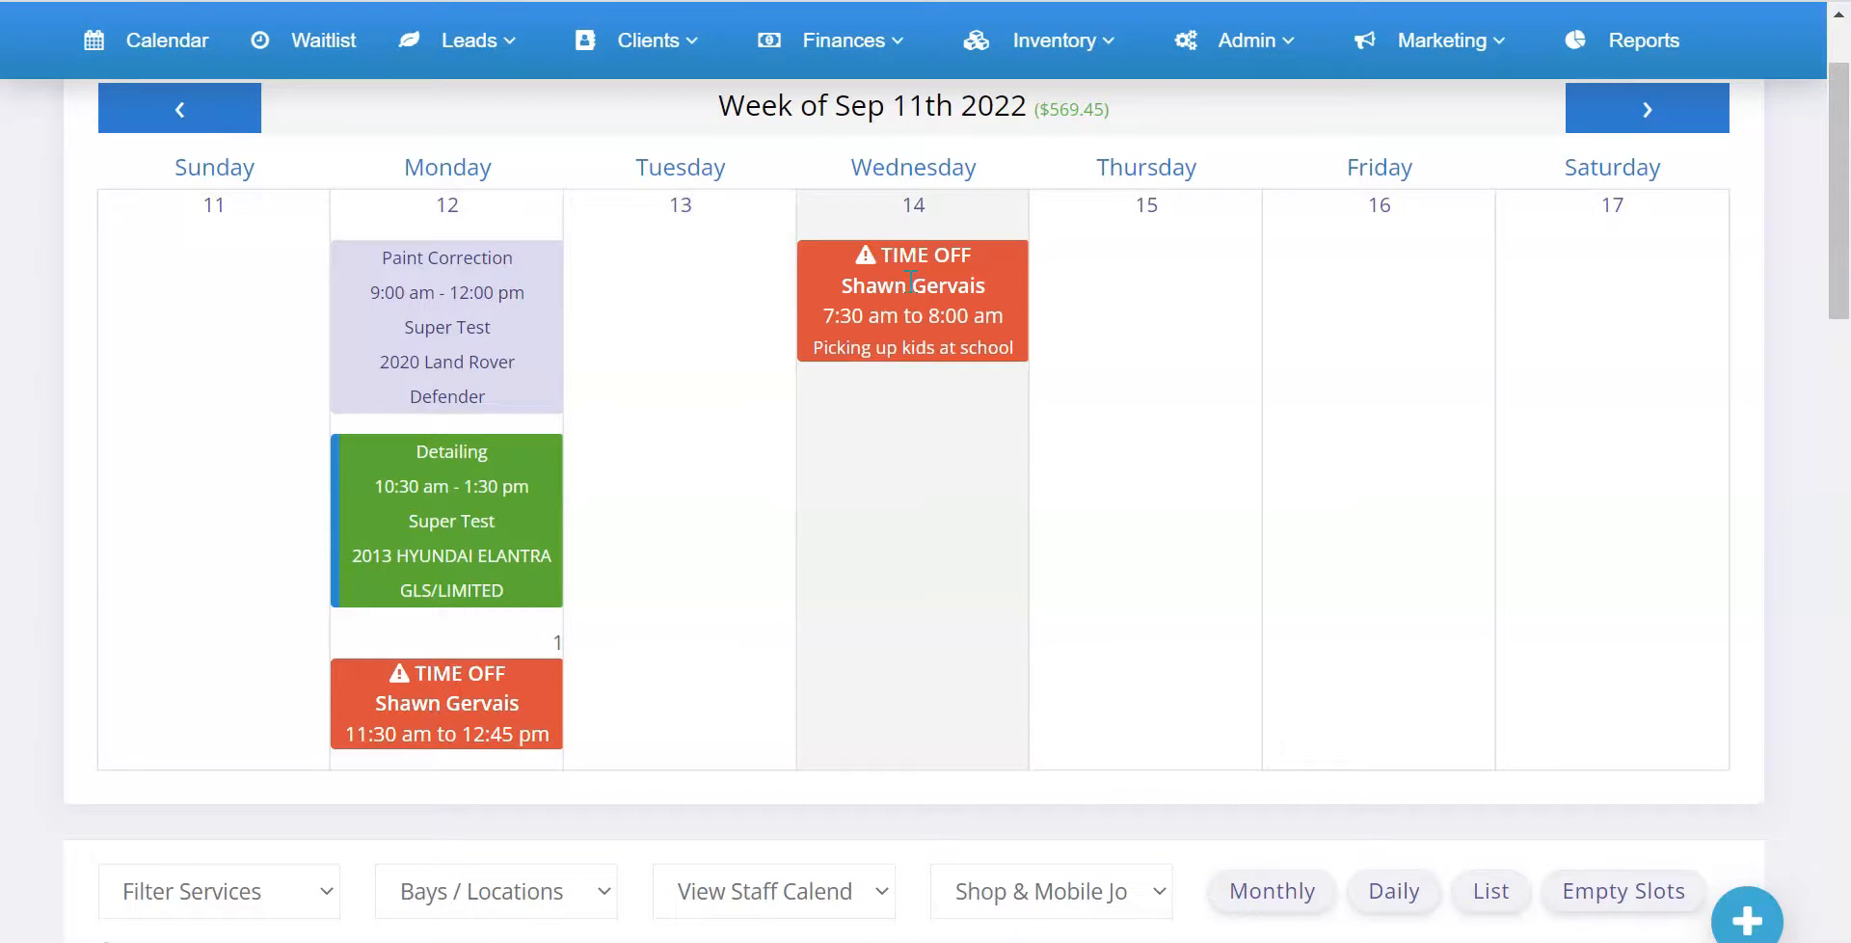
pyautogui.scroll(2, 761, 392)
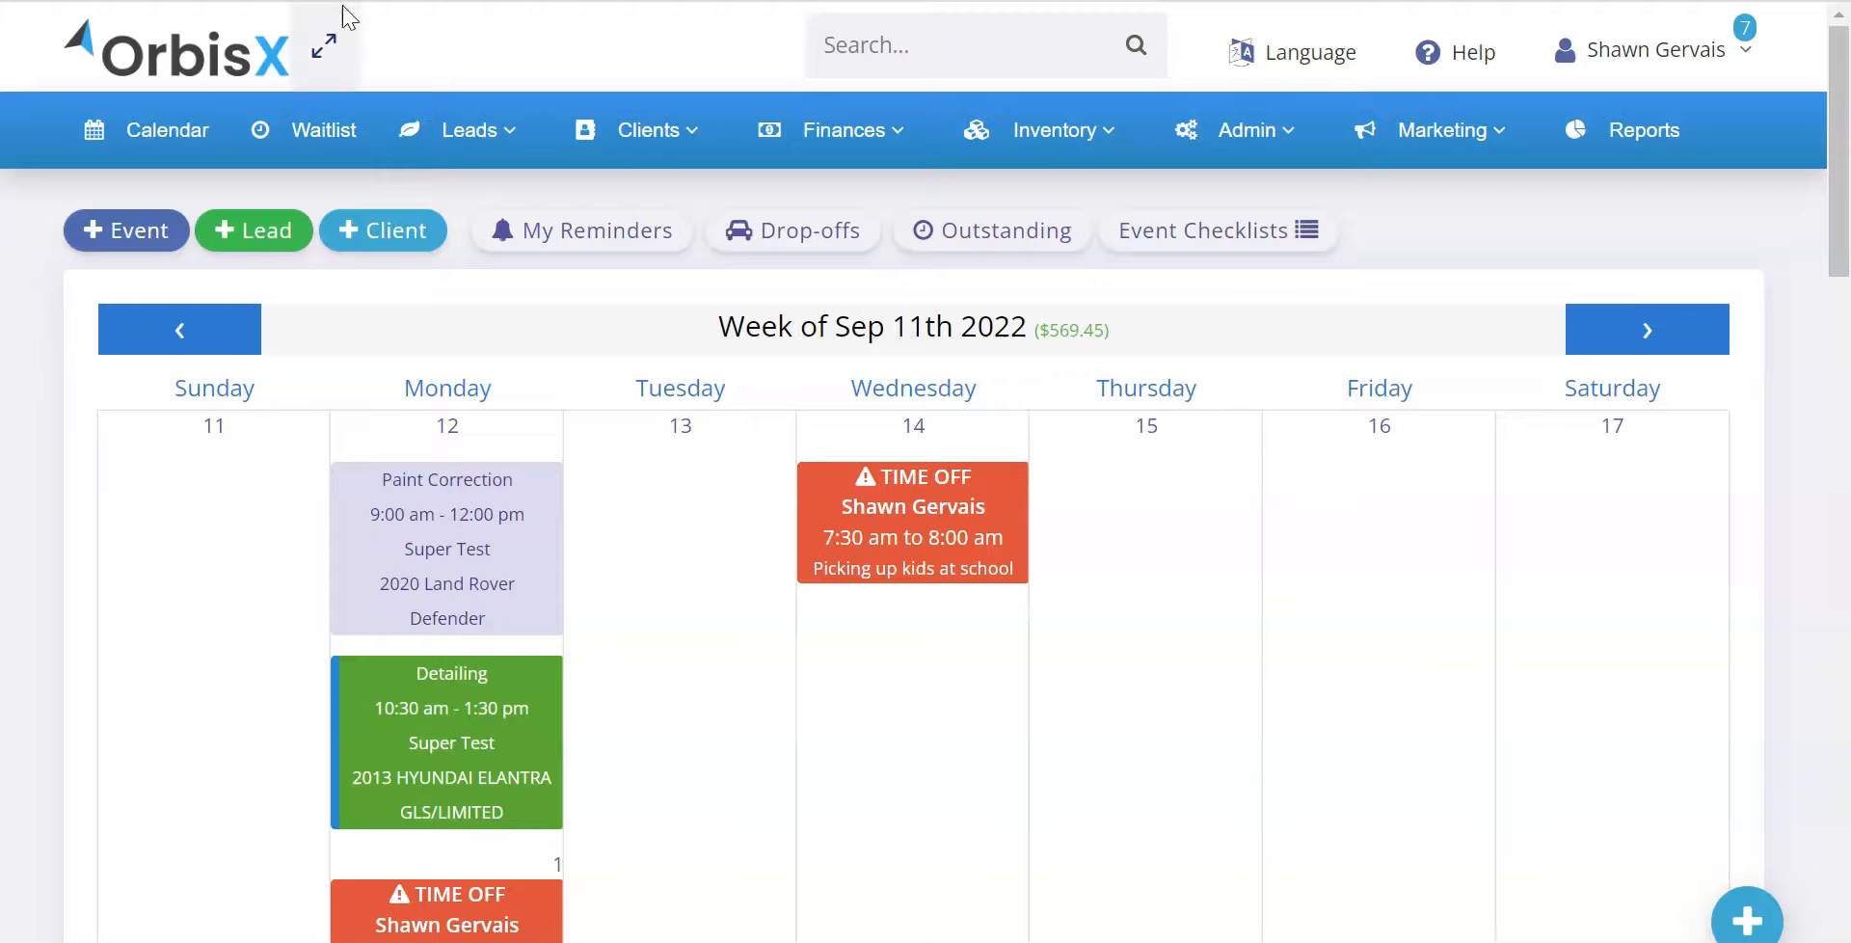
pyautogui.click(469, 130)
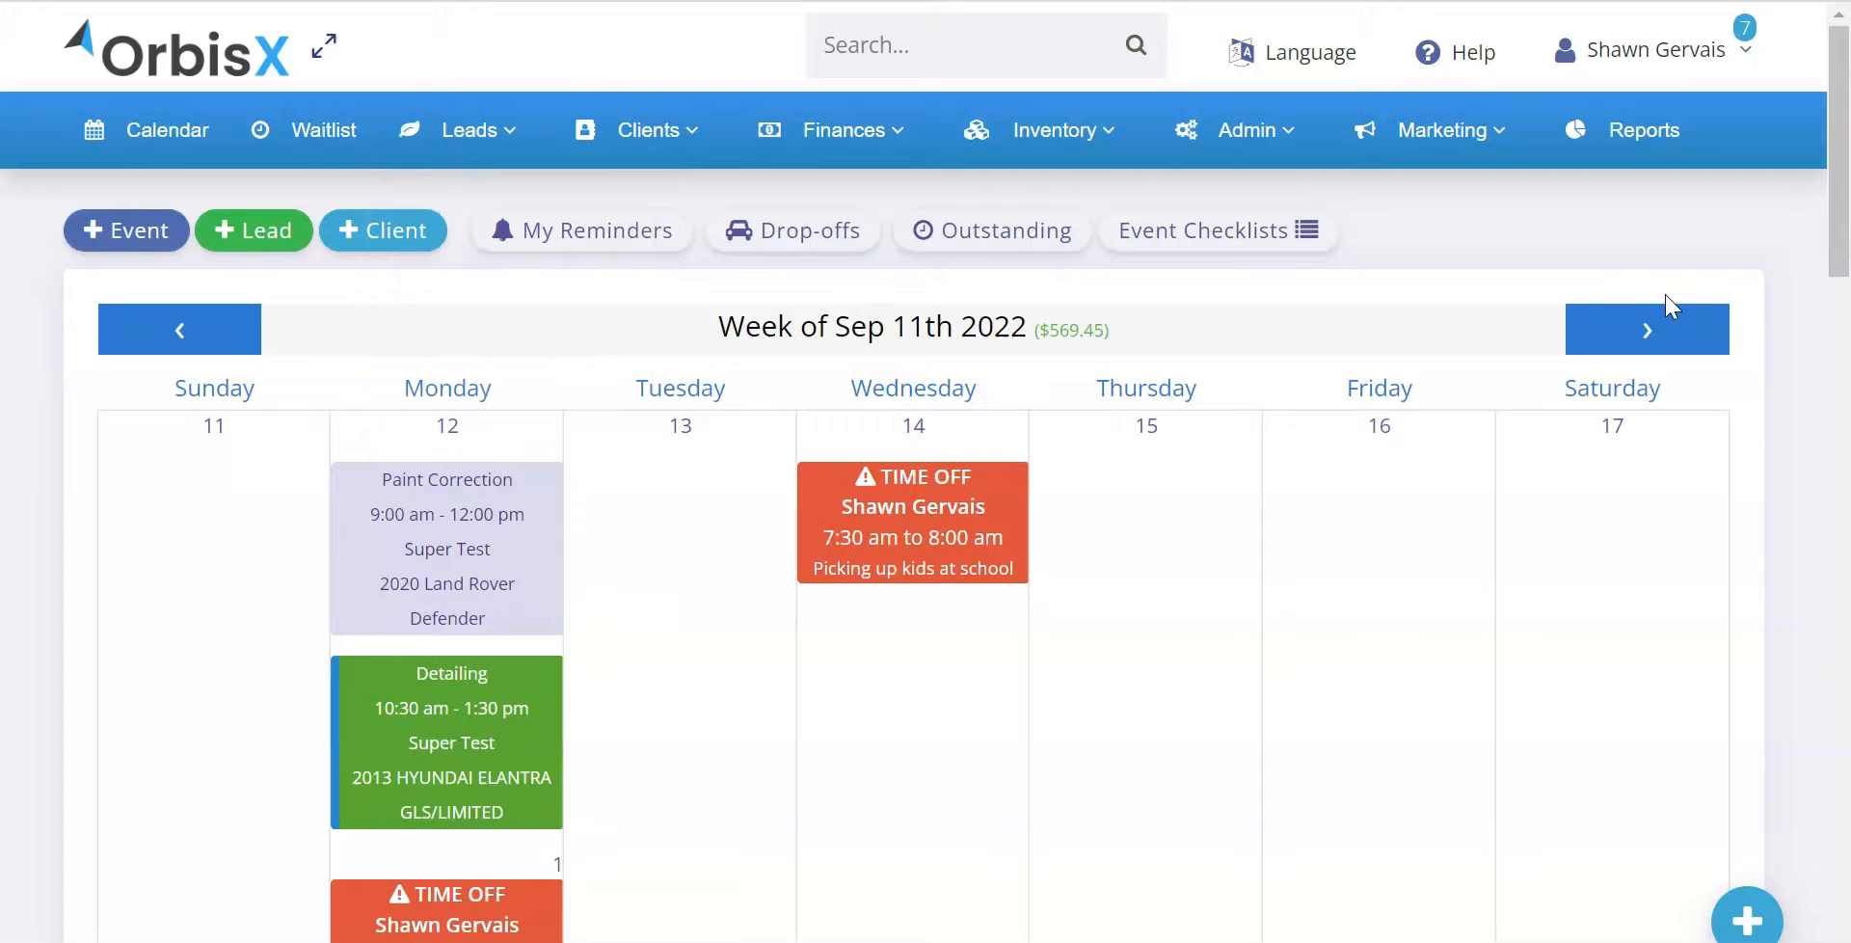